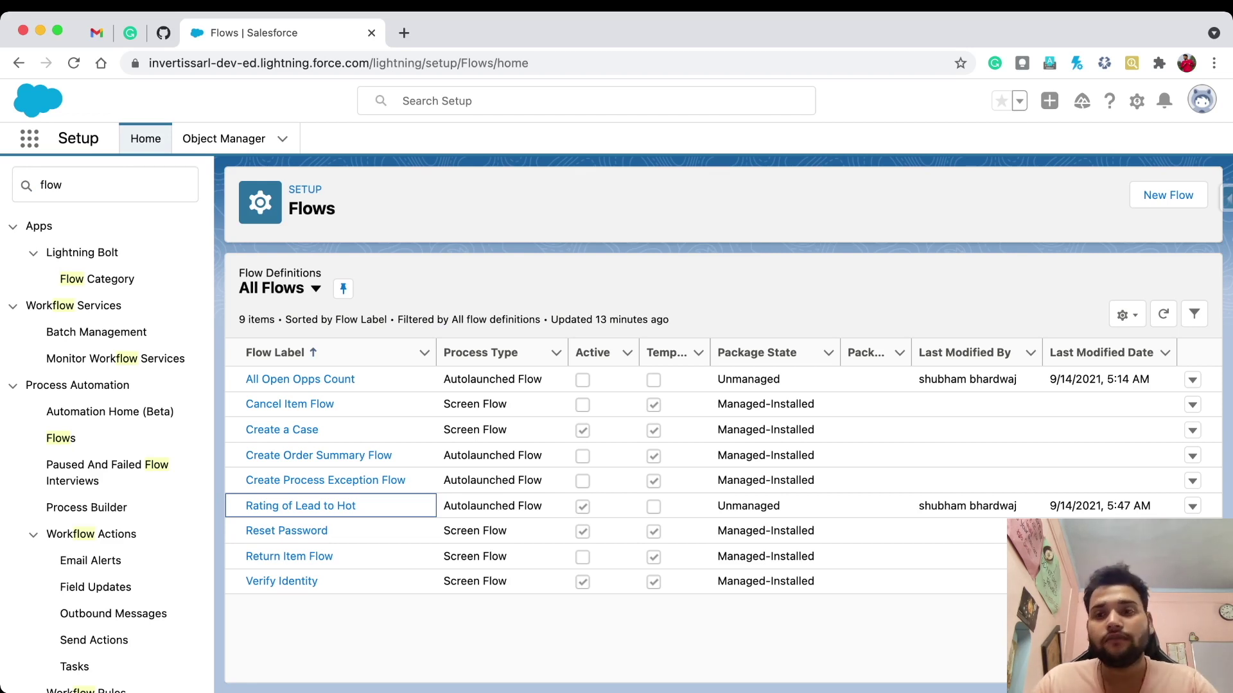
Step: Create a new record-triggered flow
left_click(1168, 195)
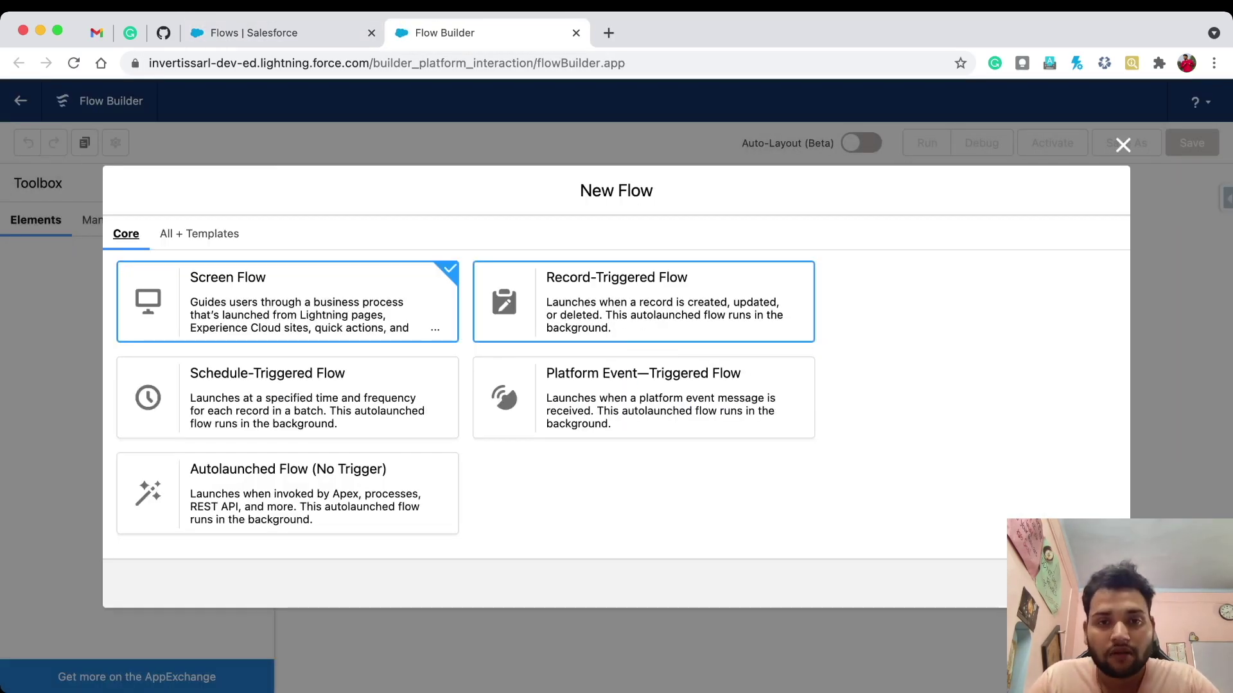
left_click(644, 301)
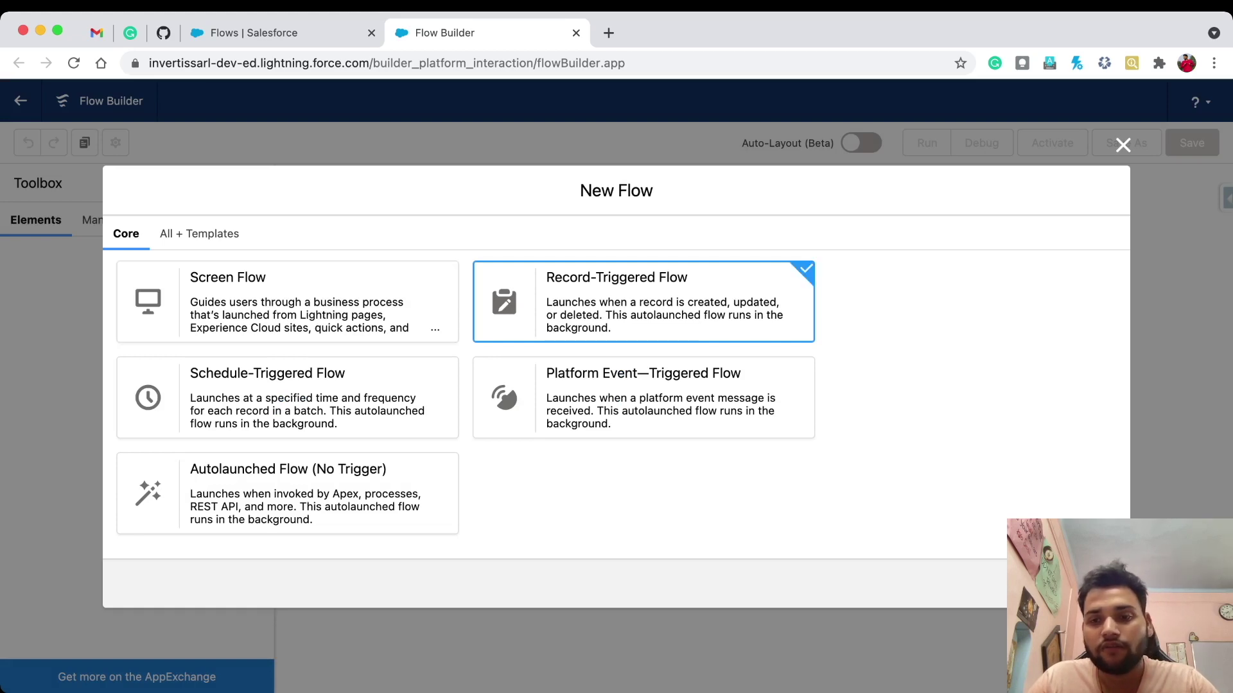
left_click(1094, 584)
Step: Configure the flow start for the Account object, triggered when a record is created or updated and optimized for Fast Field Updates
left_click(483, 393)
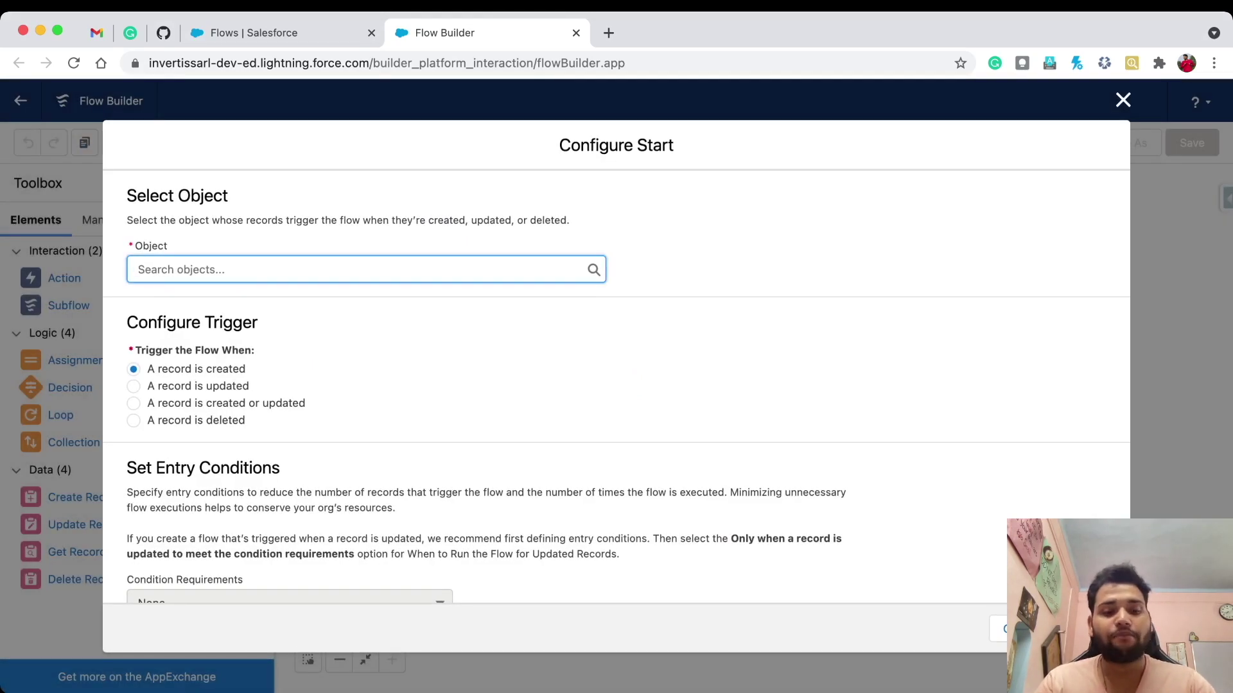
type("Acco")
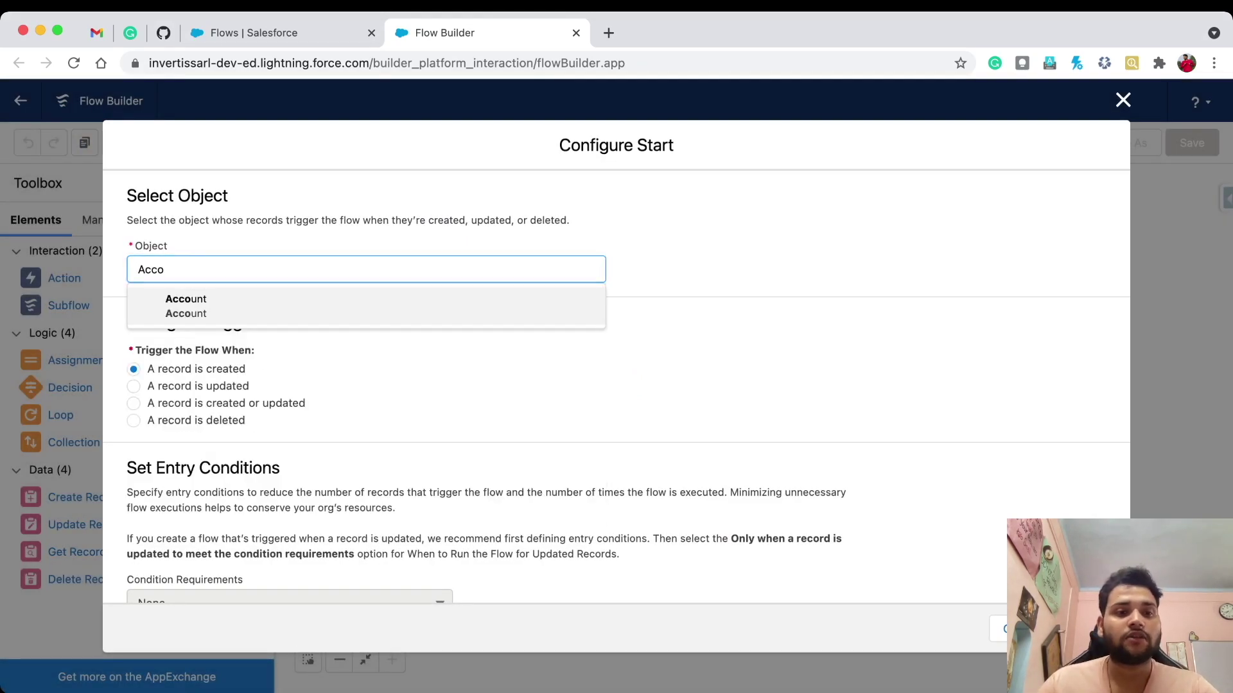
key("Return")
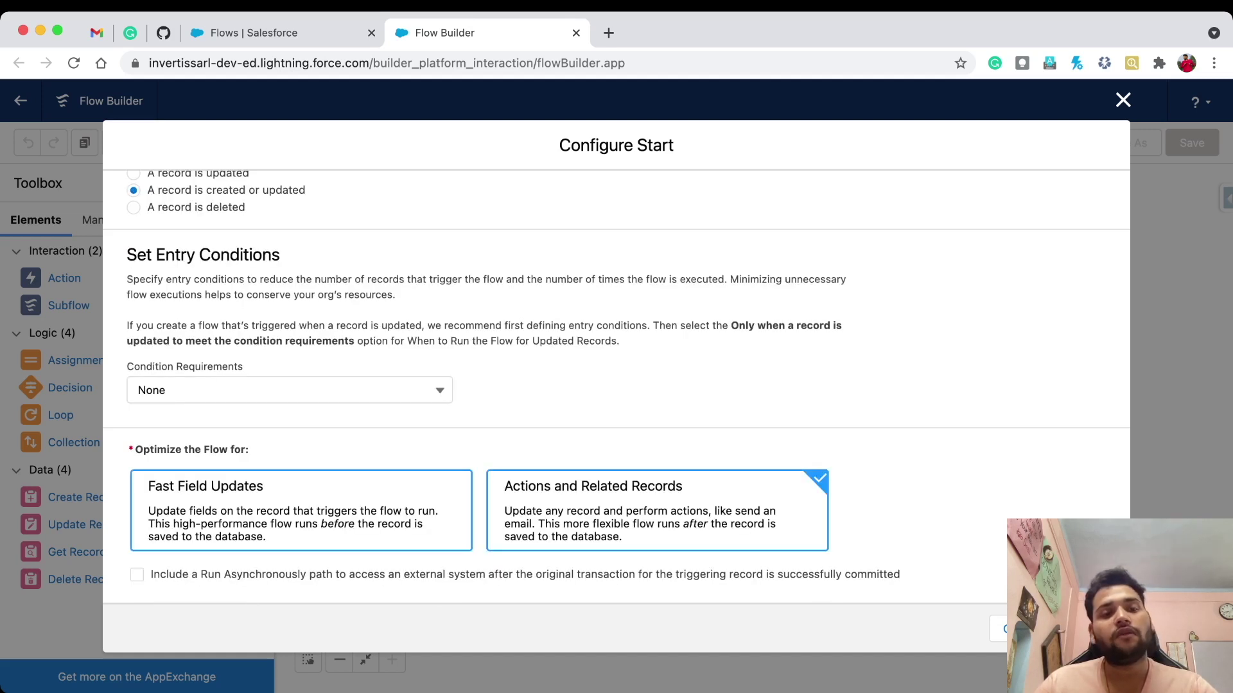
left_click(301, 511)
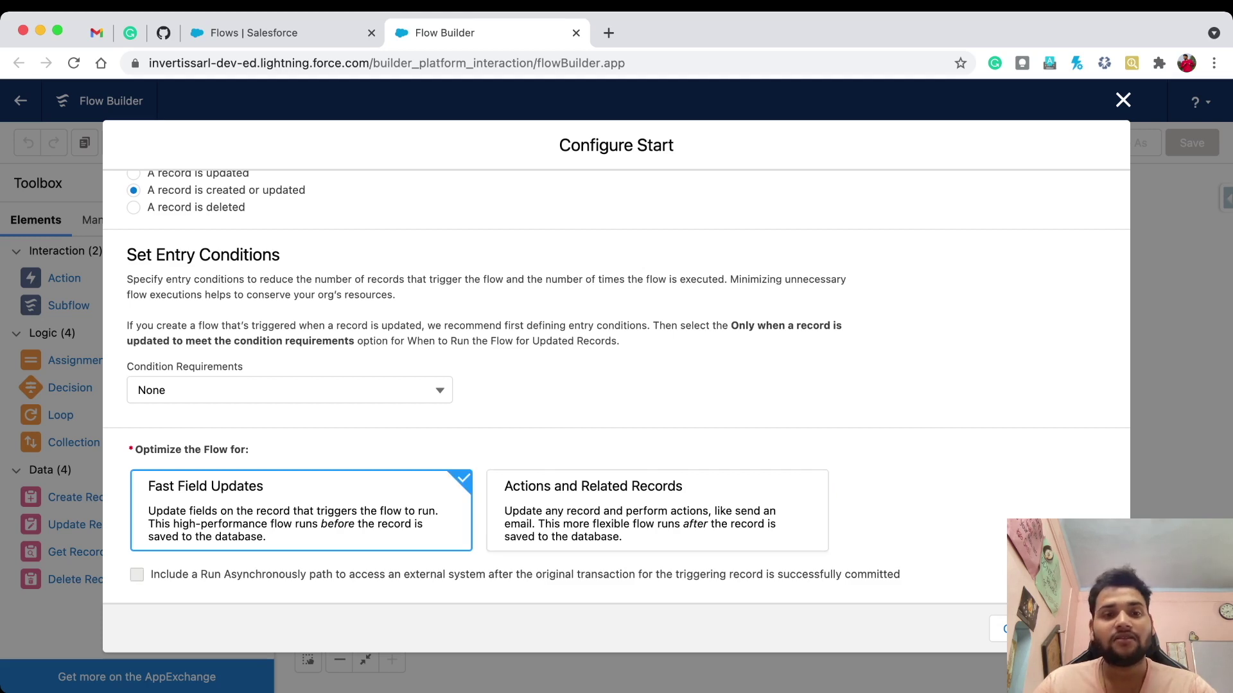
left_click(1081, 628)
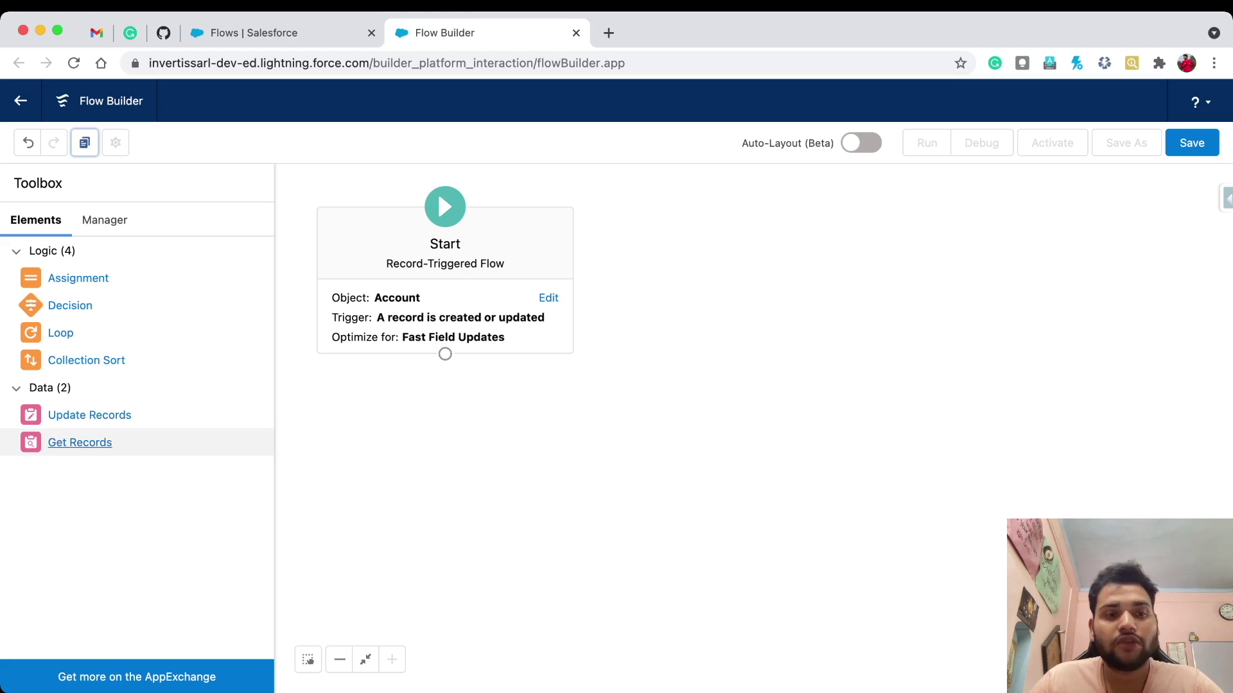
Step: Add a Get Records element labelled "all Open Opps" that retrieves Opportunity records
left_click(79, 442)
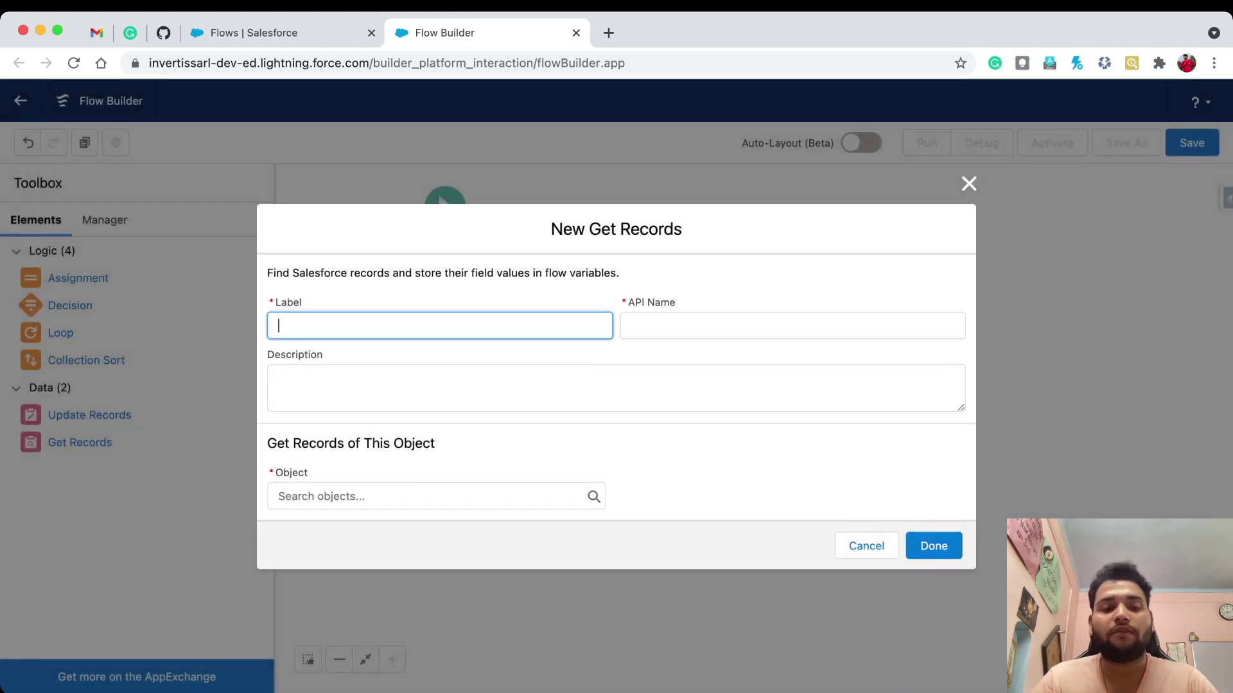
type("all ")
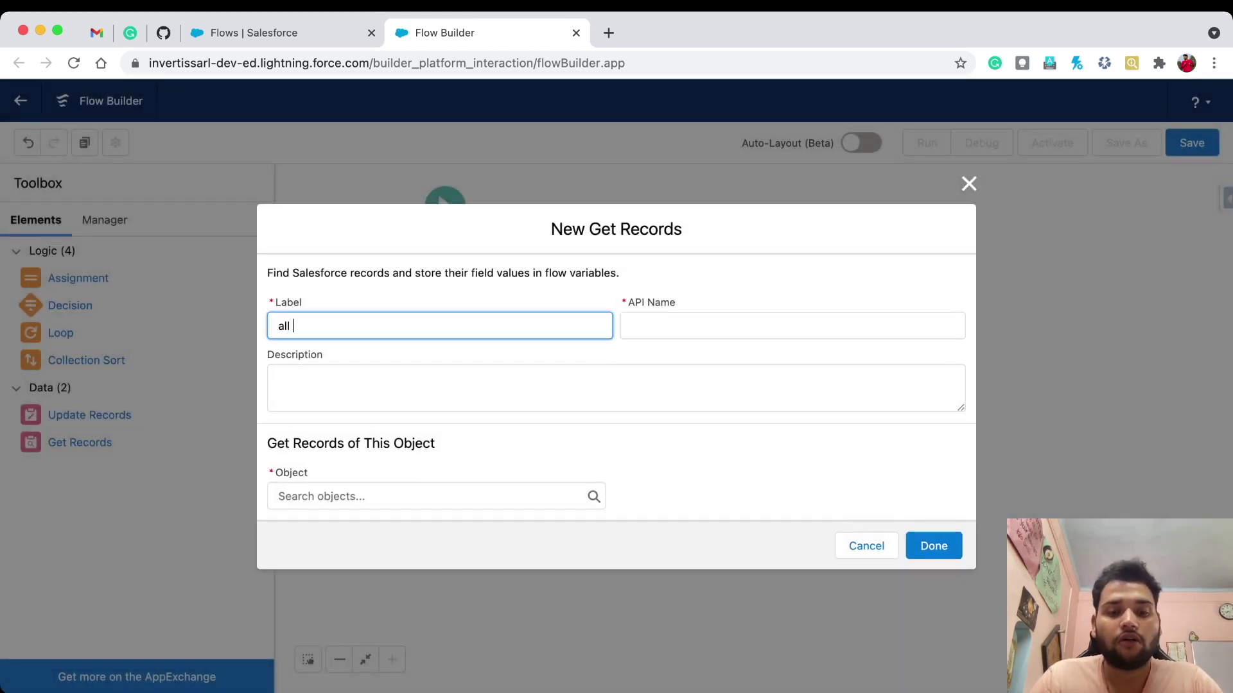
type("Open Opps")
left_click(385, 496)
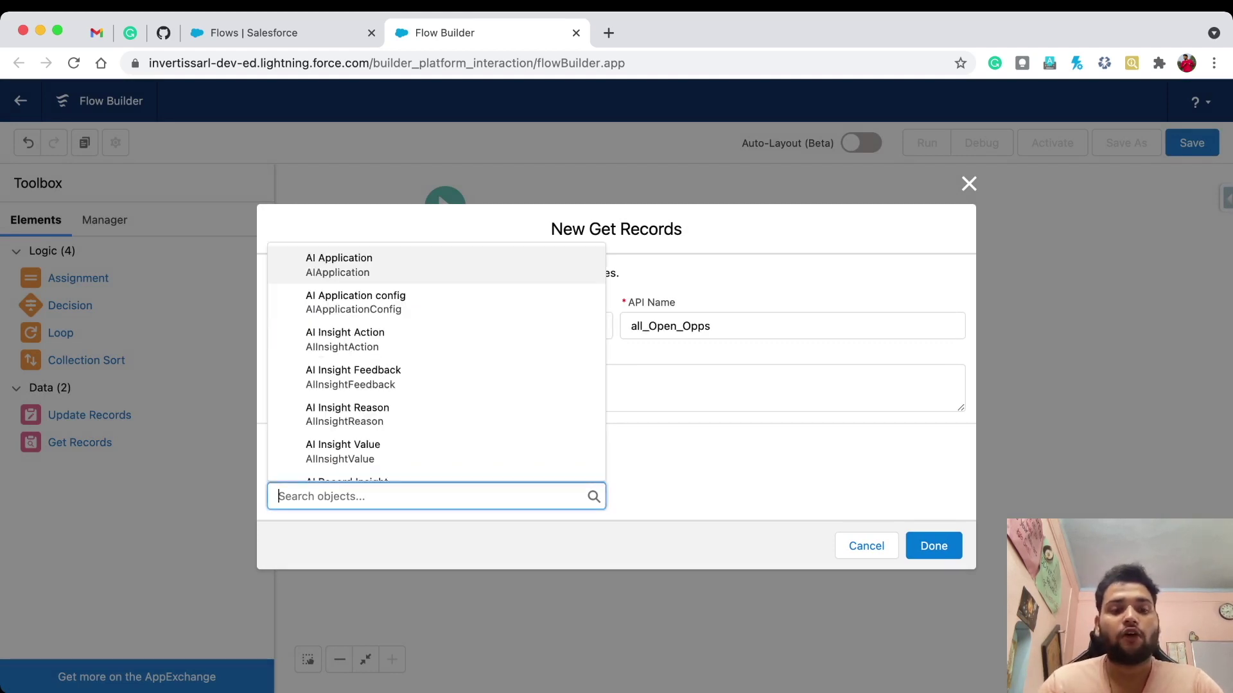
type("a")
key("BackSpace")
type("opp")
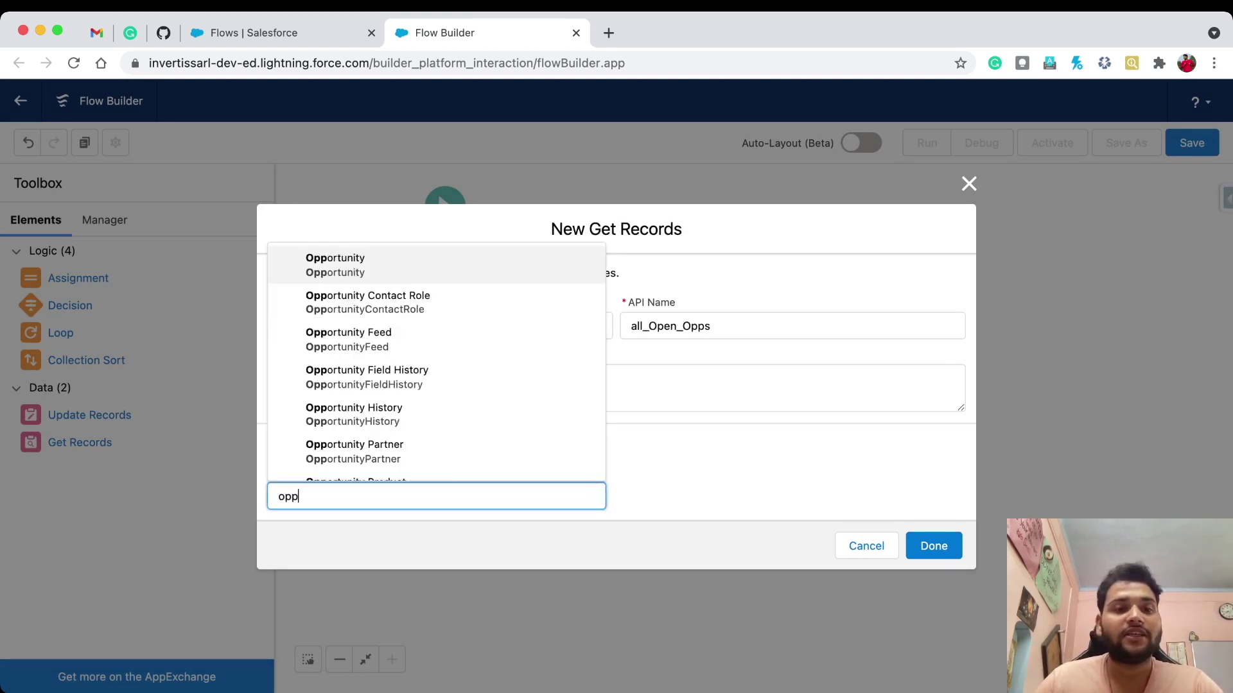
key("Down")
key("Up")
key("Return")
Step: Filter the Opportunity records where AccountId equals the triggering record's Account ID ($Record.Id)
scroll(617, 385, "down", 5)
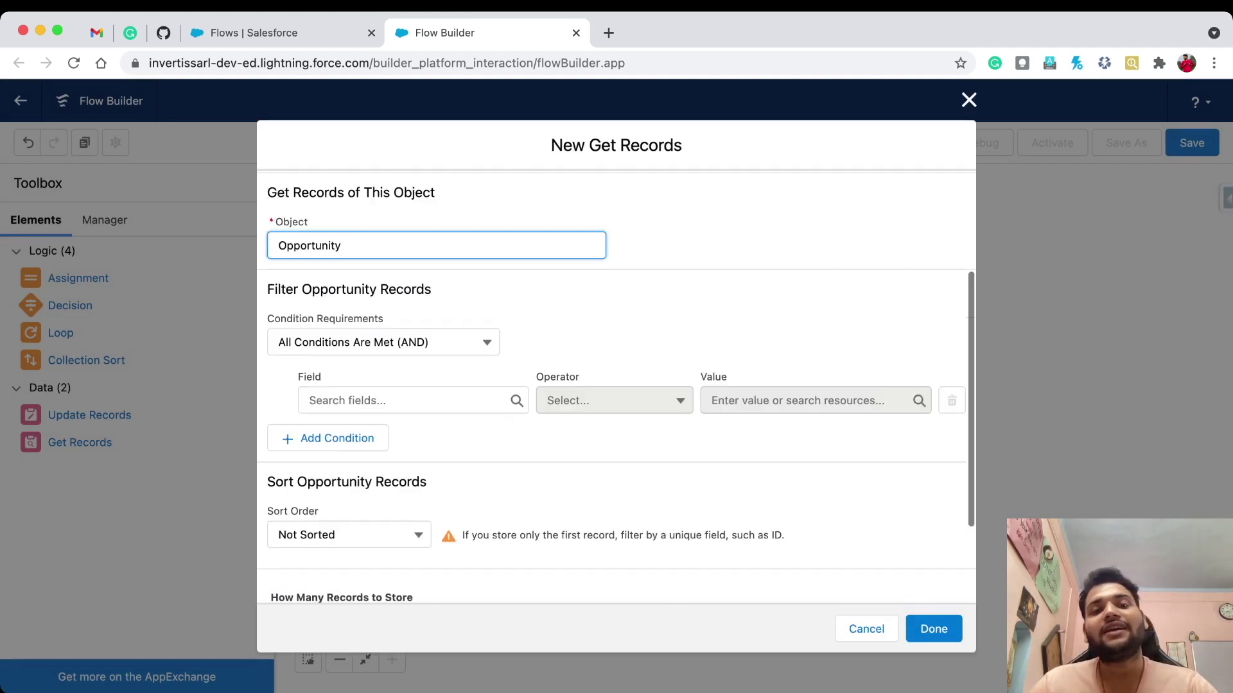
left_click(404, 396)
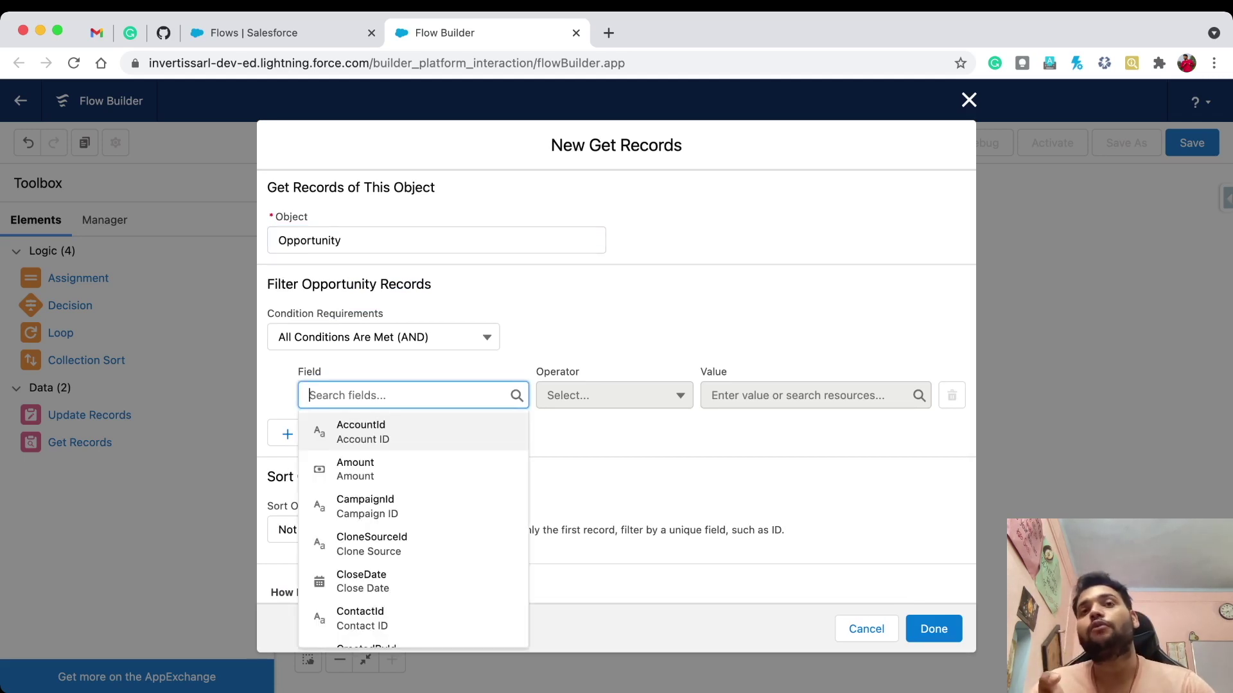
type("accoun")
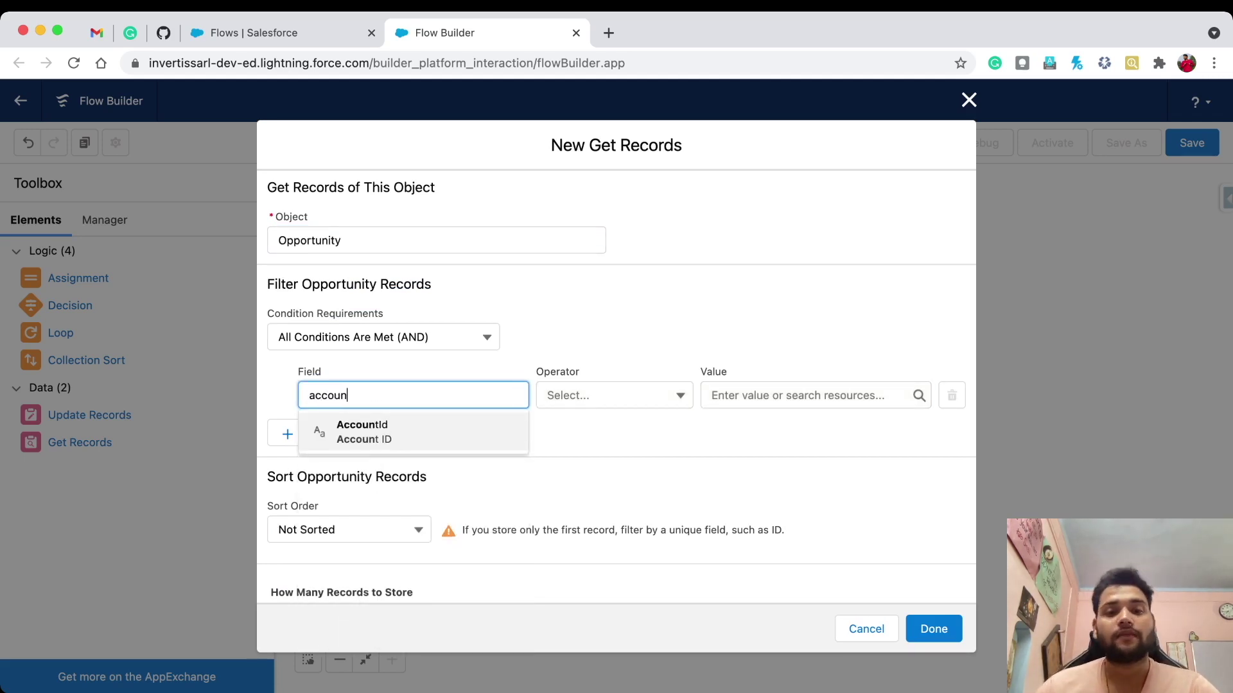
key("Return")
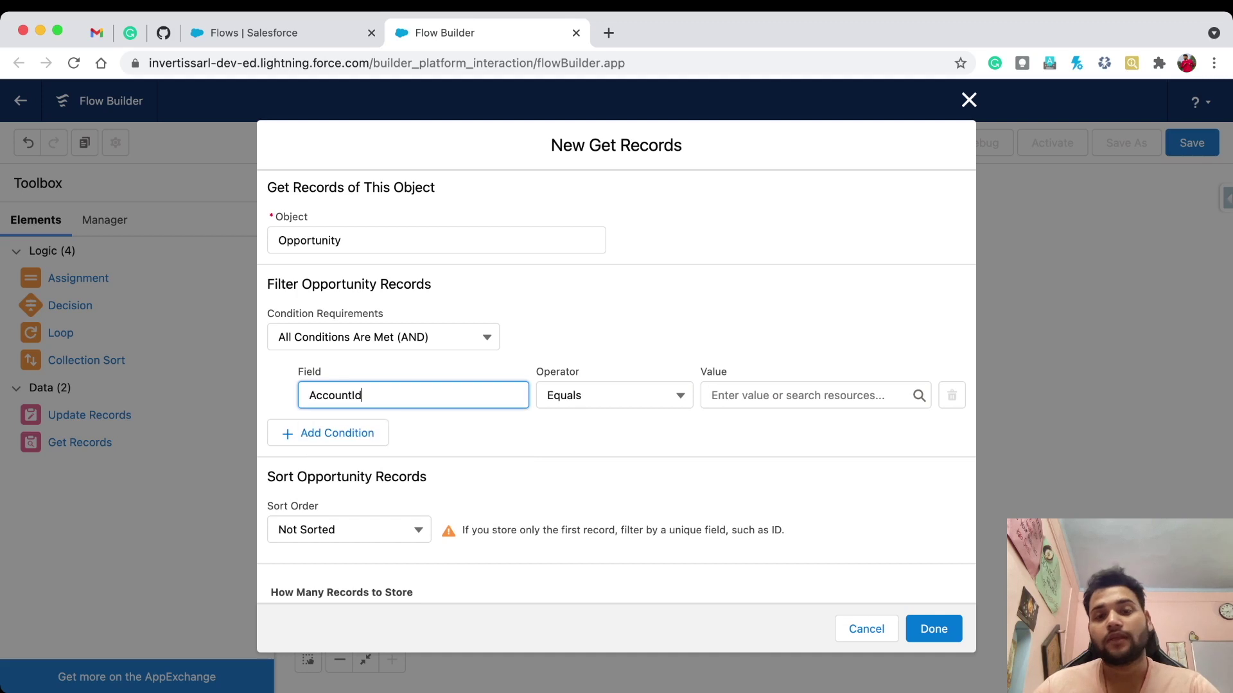
key("Tab")
key("Tab")
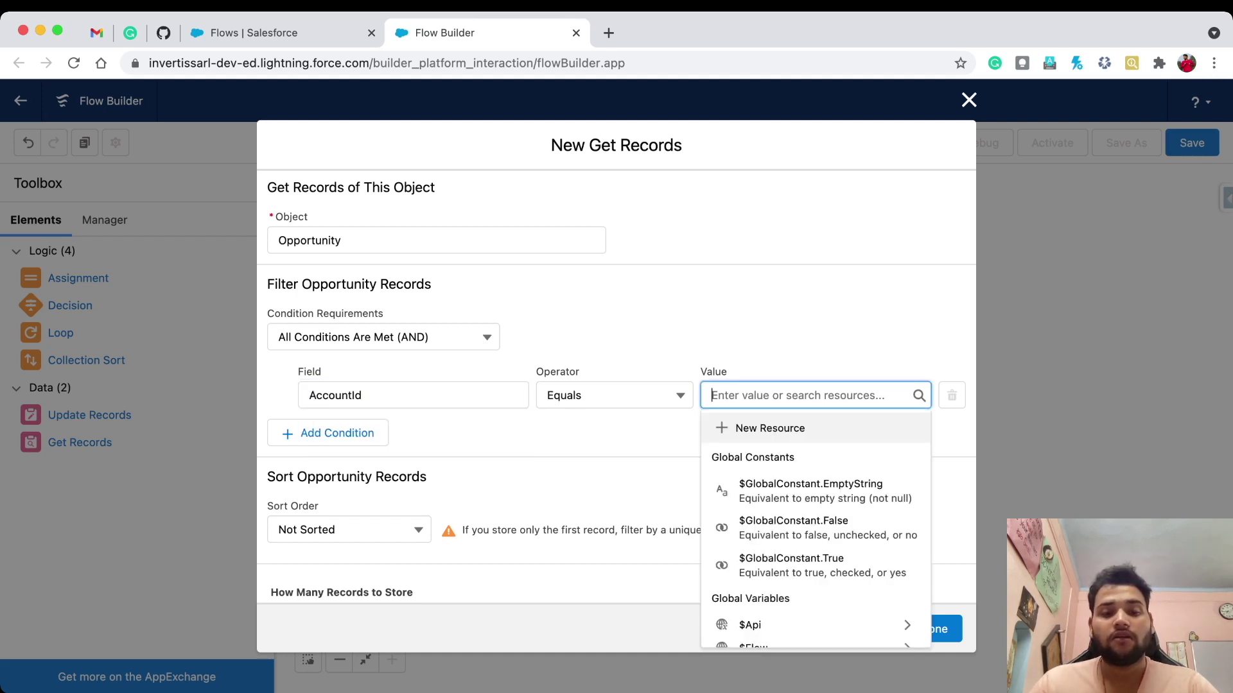
type("reco")
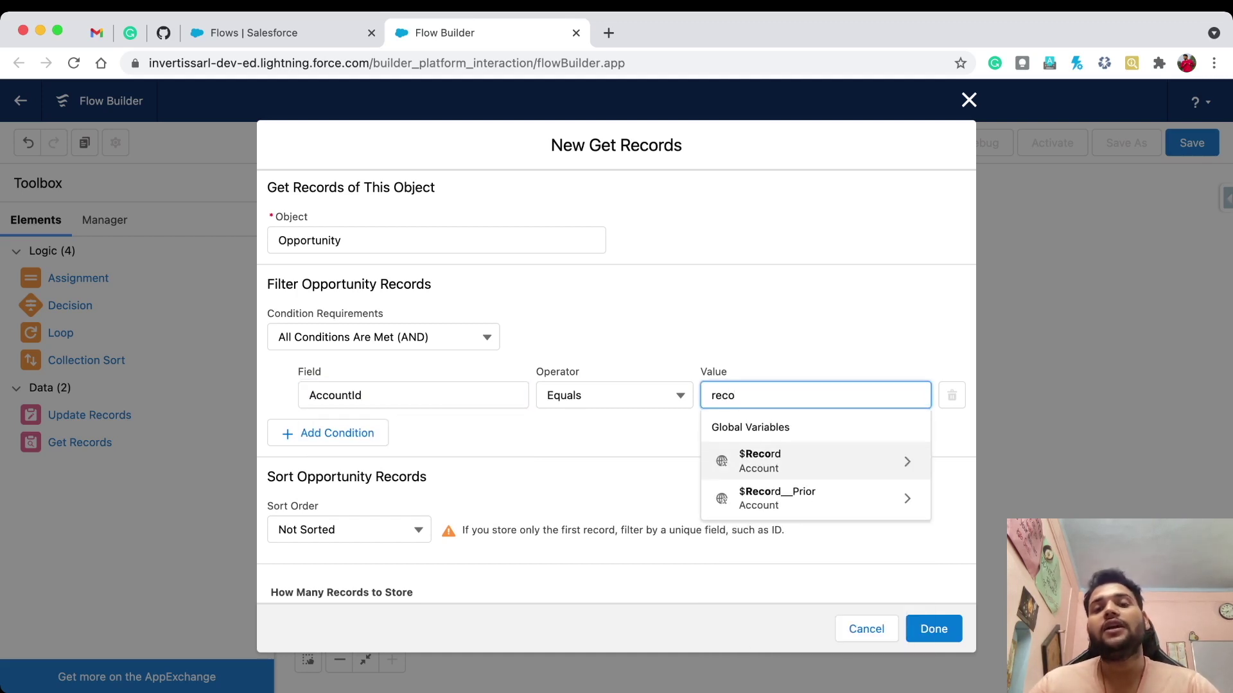
key("Return")
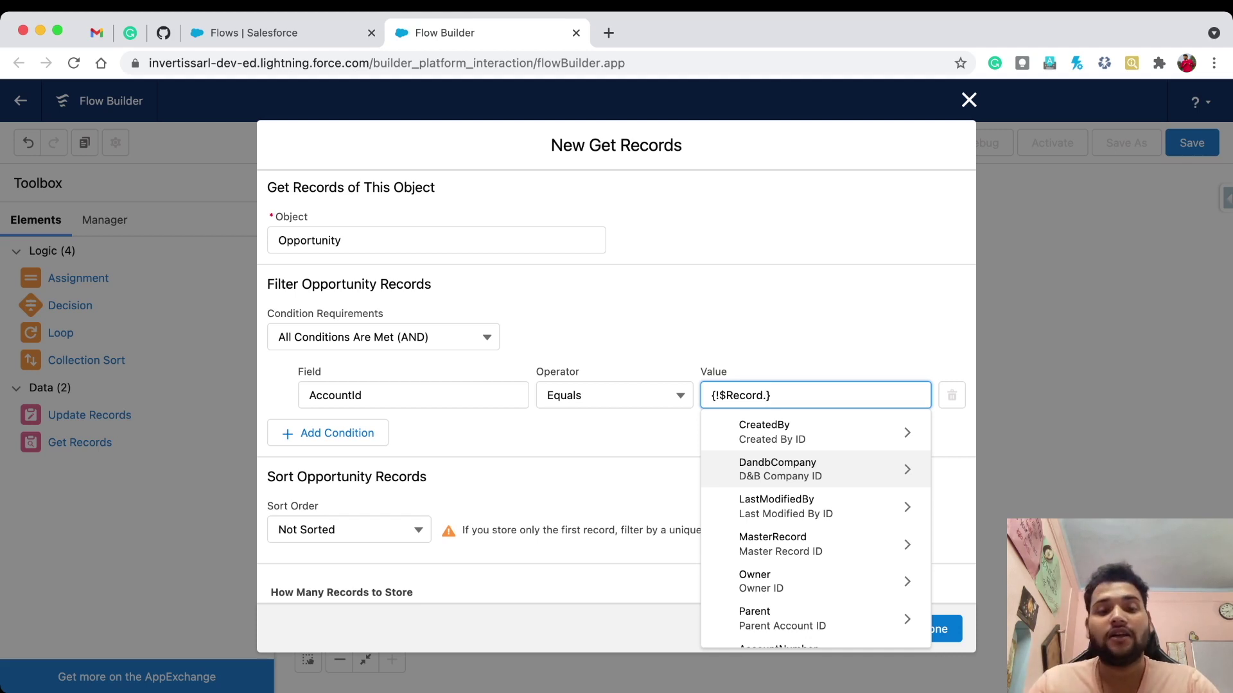
type("Id")
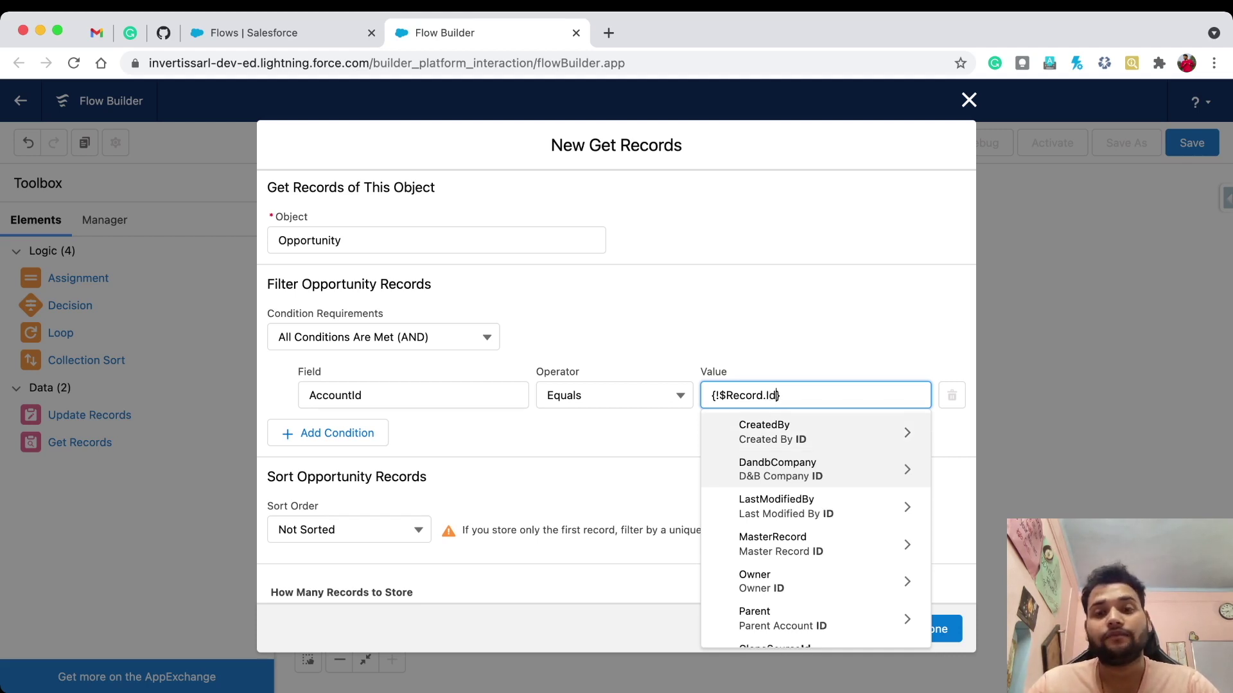
key("Return")
Step: Add a second filter condition requiring that StageName does not equal Closed Lost
left_click(328, 434)
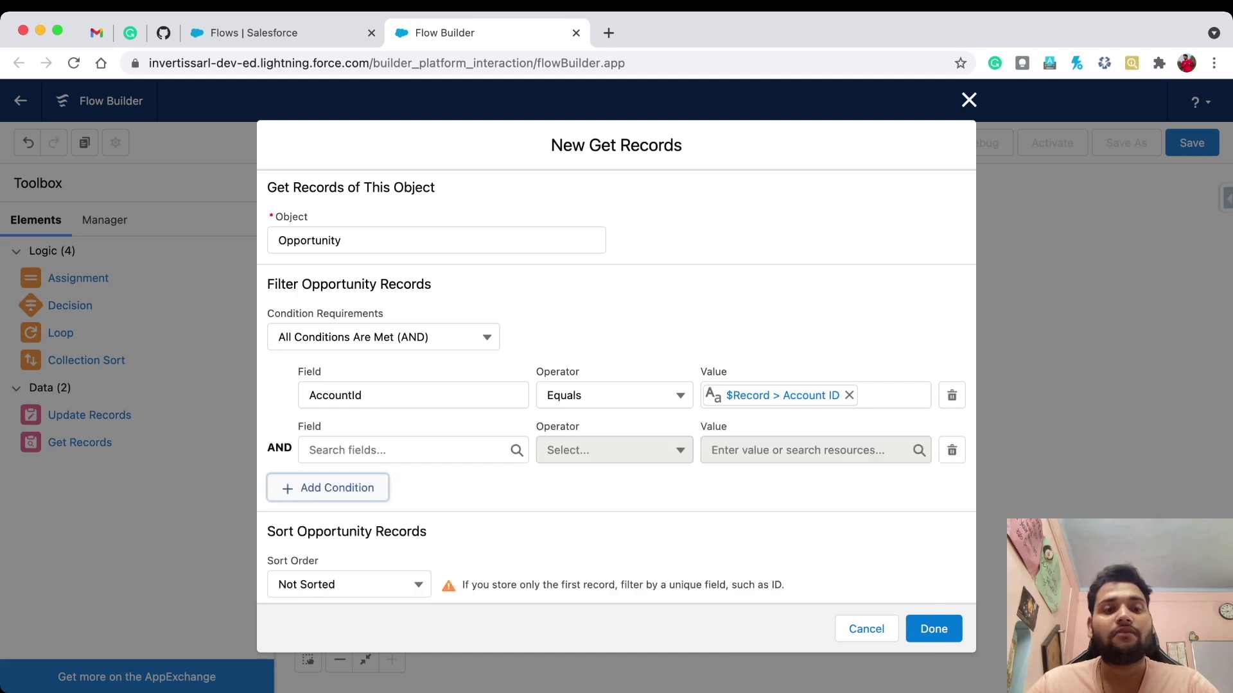
left_click(386, 450)
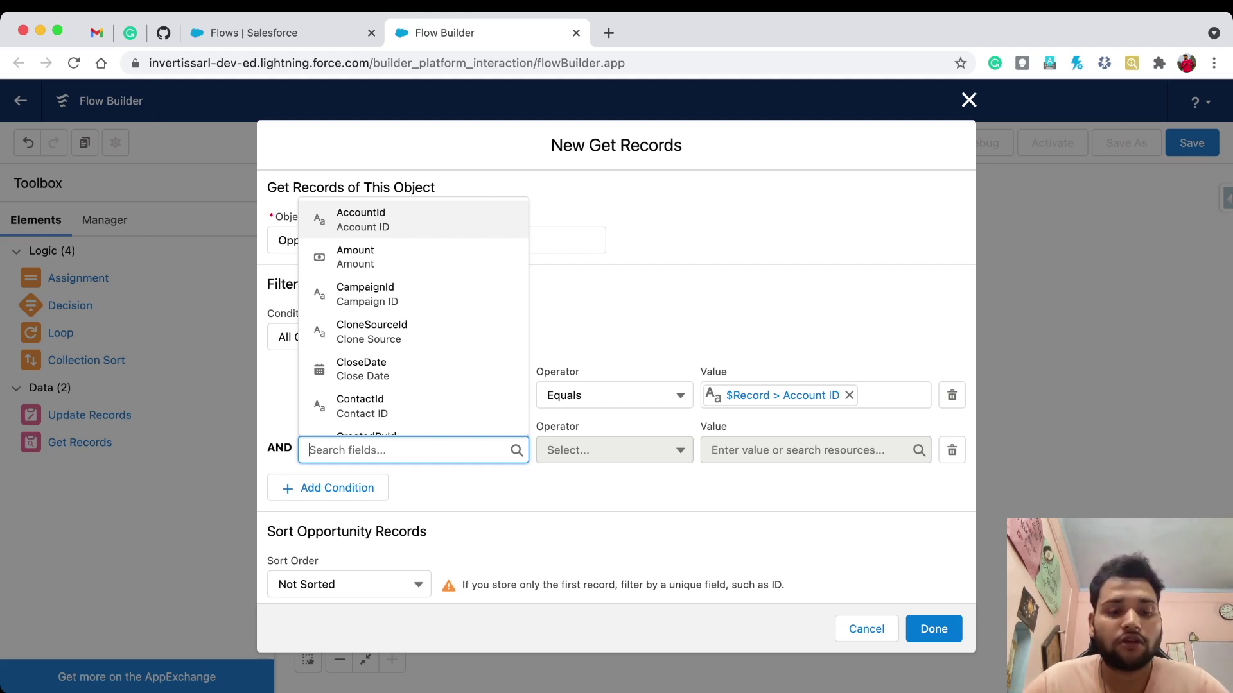
type("stag")
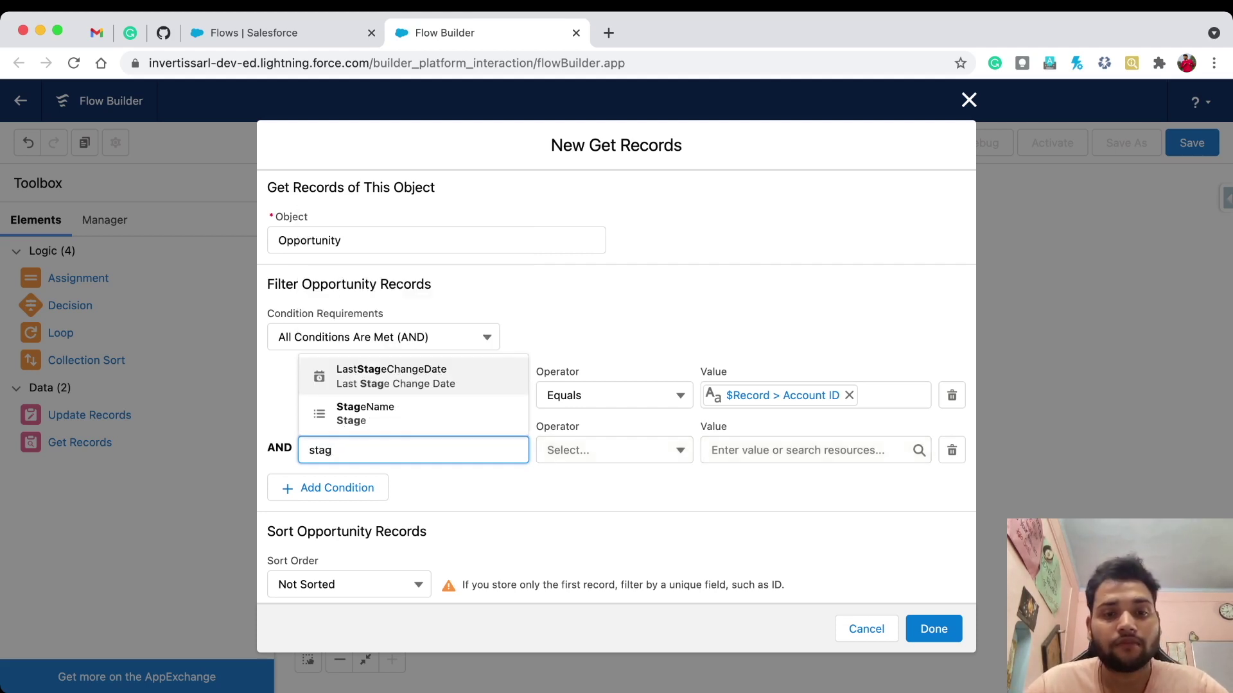
key("Down")
key("Return")
left_click(803, 450)
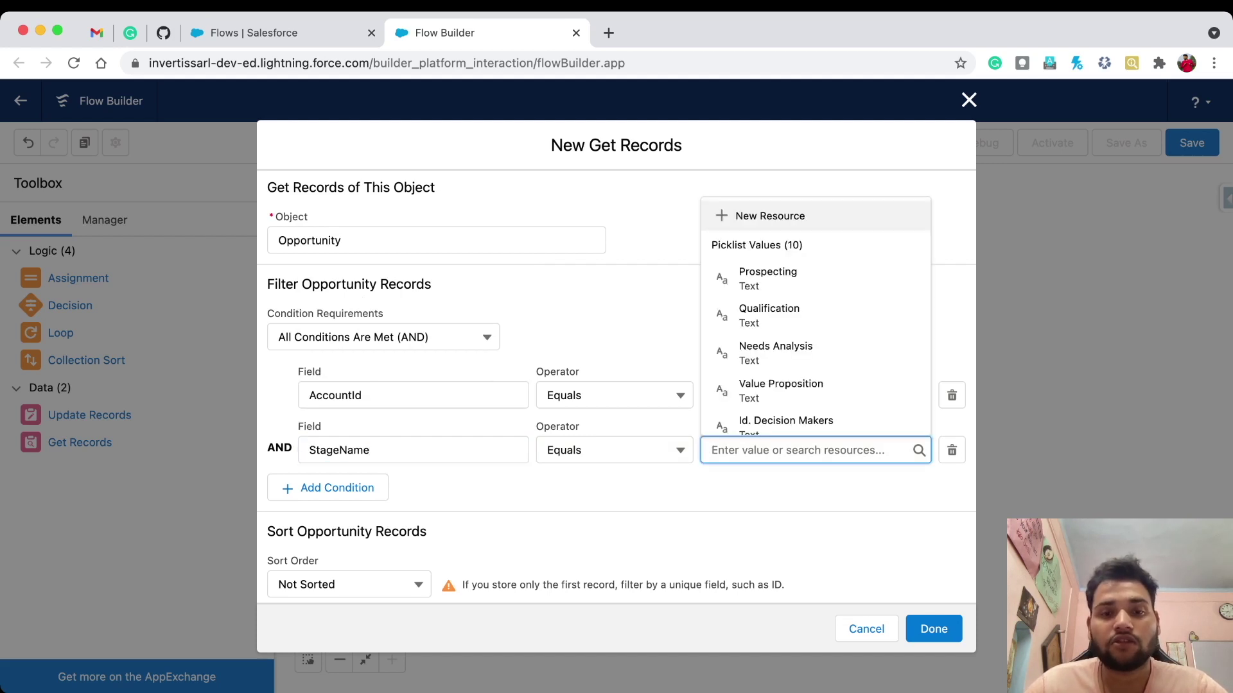
key("shift+Tab")
key("Down")
key("Down")
key("Return")
key("Tab")
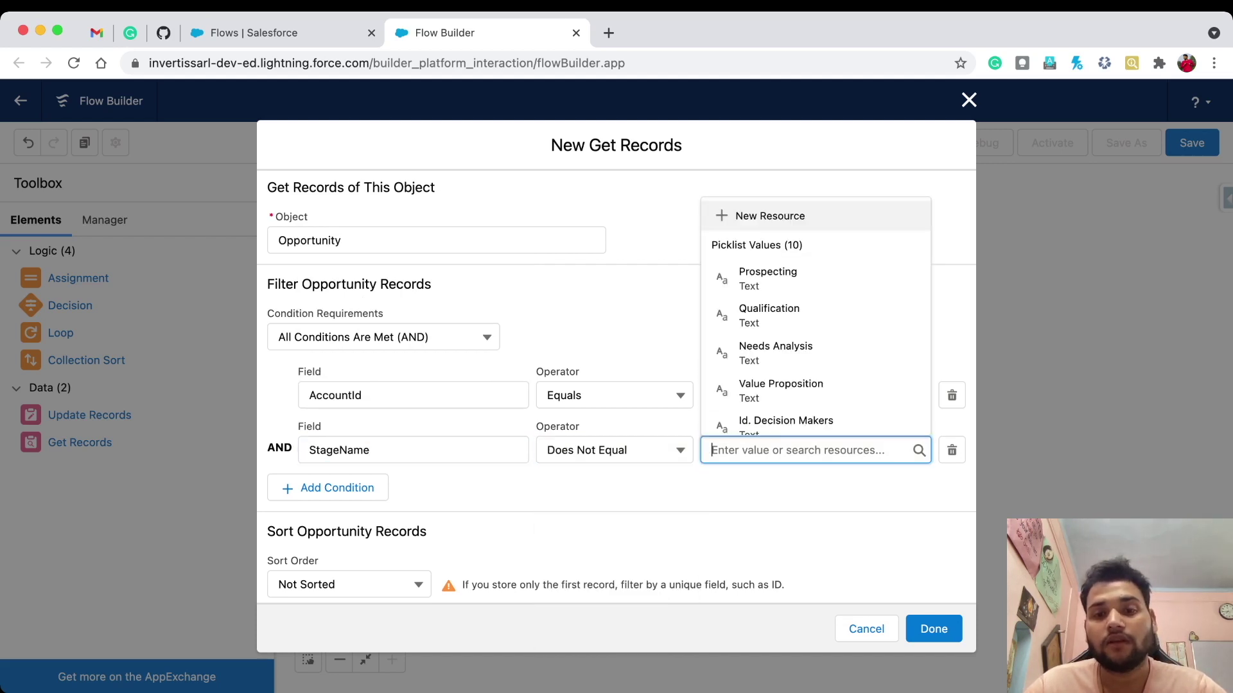
type("clo")
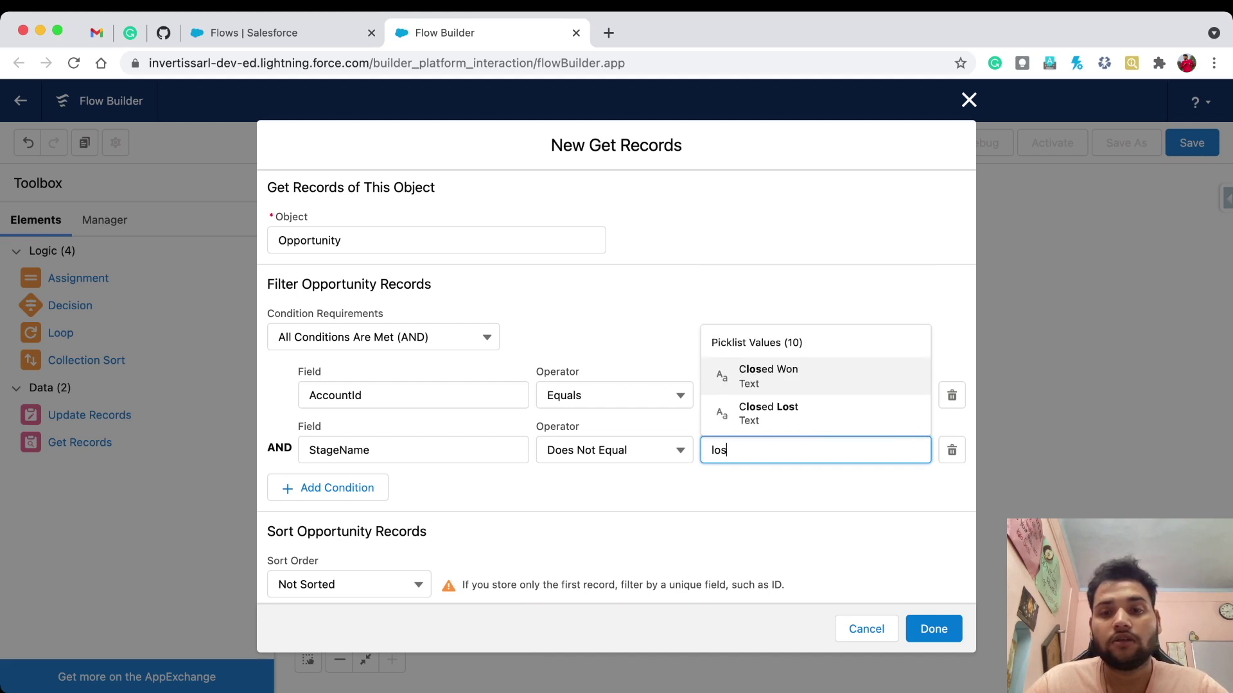
key("Down")
key("Return")
Step: Add a third filter condition requiring that StageName does not equal Closed Won
left_click(328, 488)
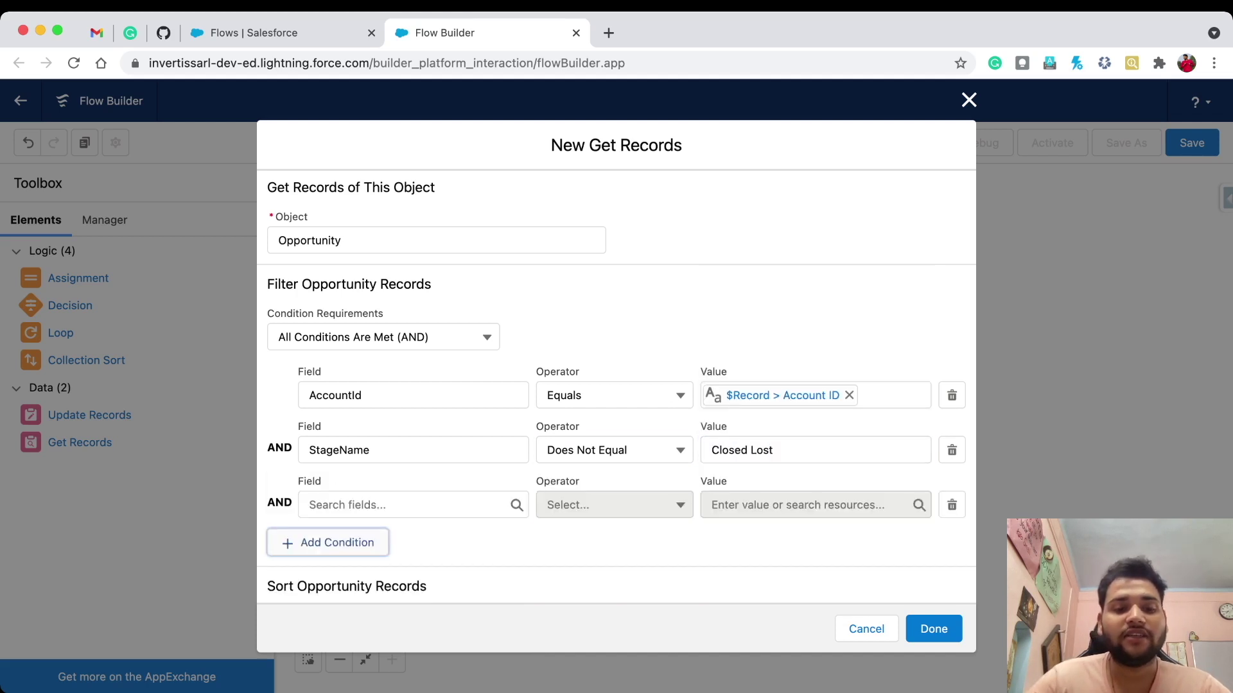
left_click(412, 505)
type("sta")
left_click(385, 429)
left_click(615, 505)
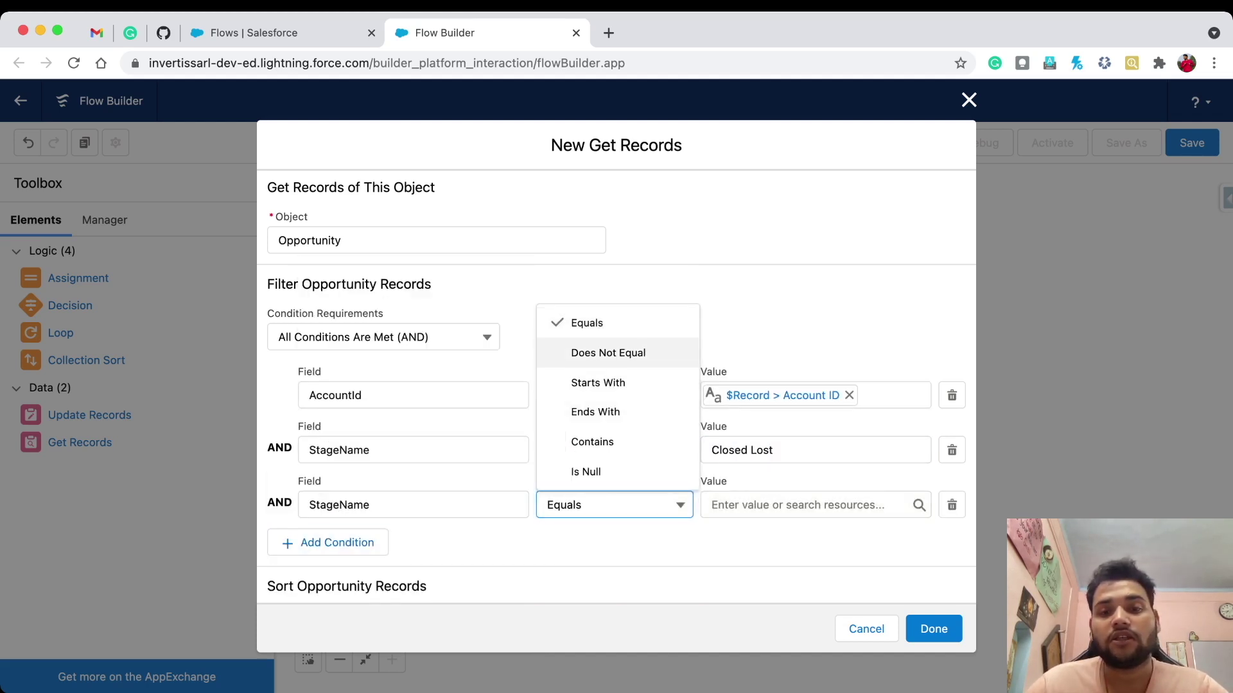
left_click(608, 352)
left_click(802, 505)
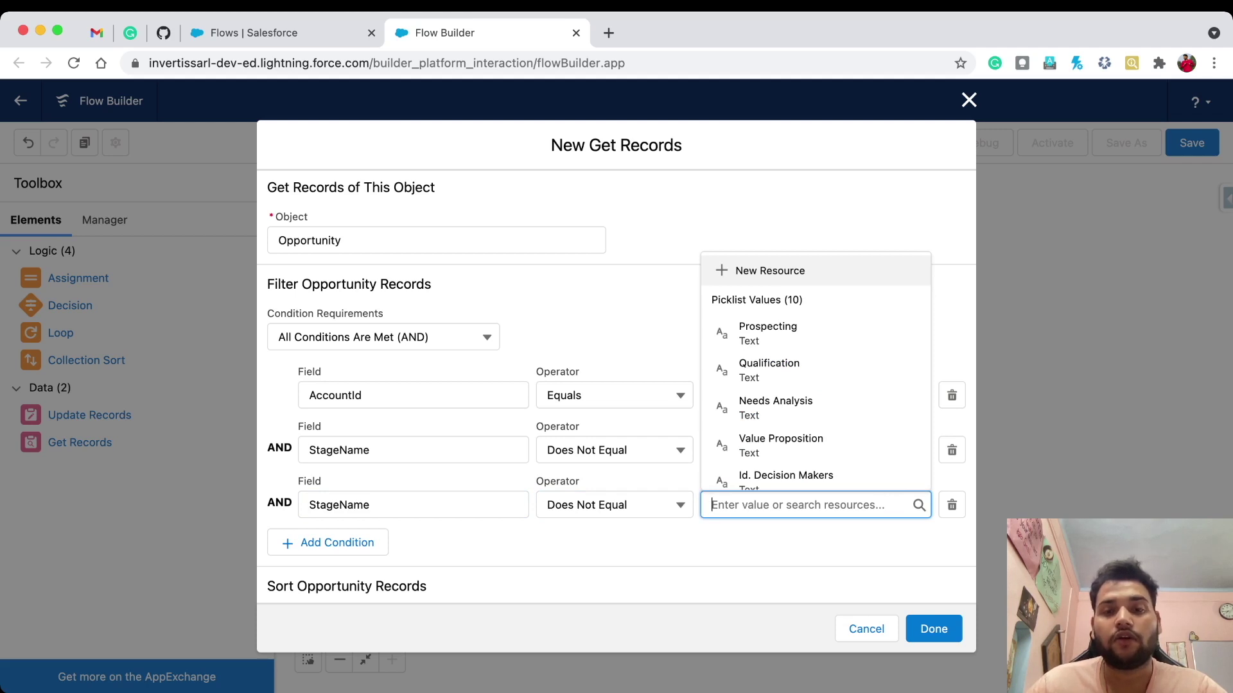
type("won")
key("Return")
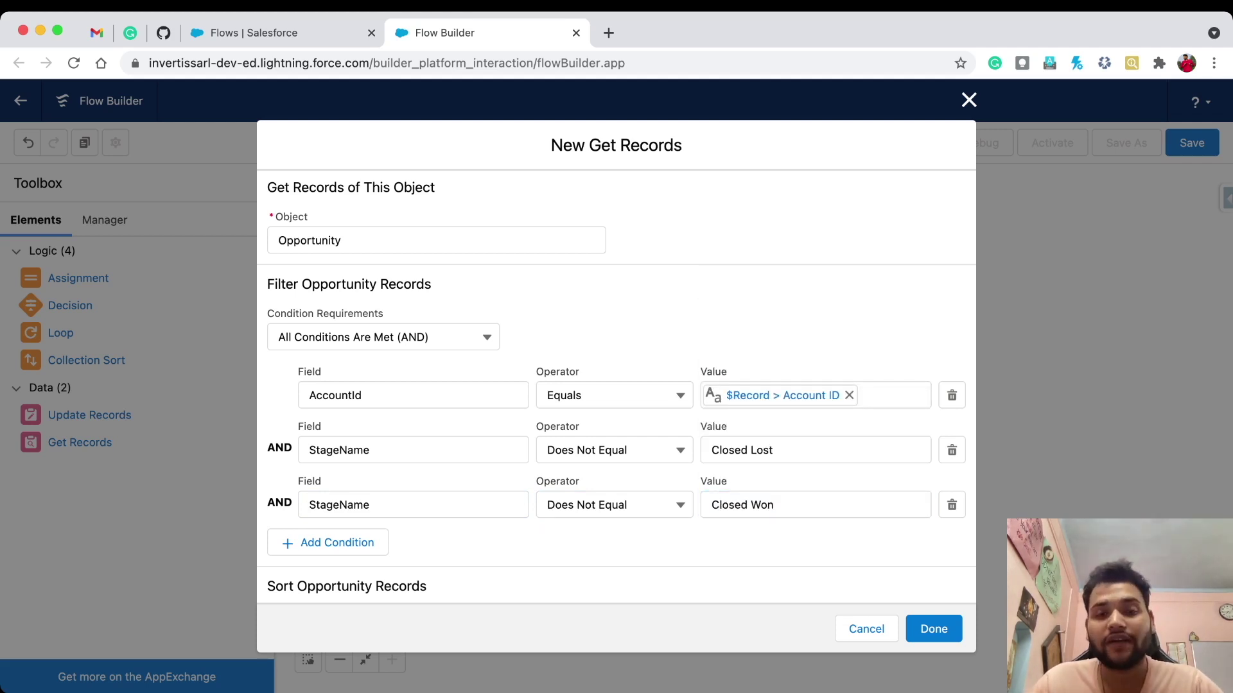
Step: Set the Get Records element to store all records, finish it, and connect the Start element to it
scroll(617, 385, "down", 5)
left_click(277, 509)
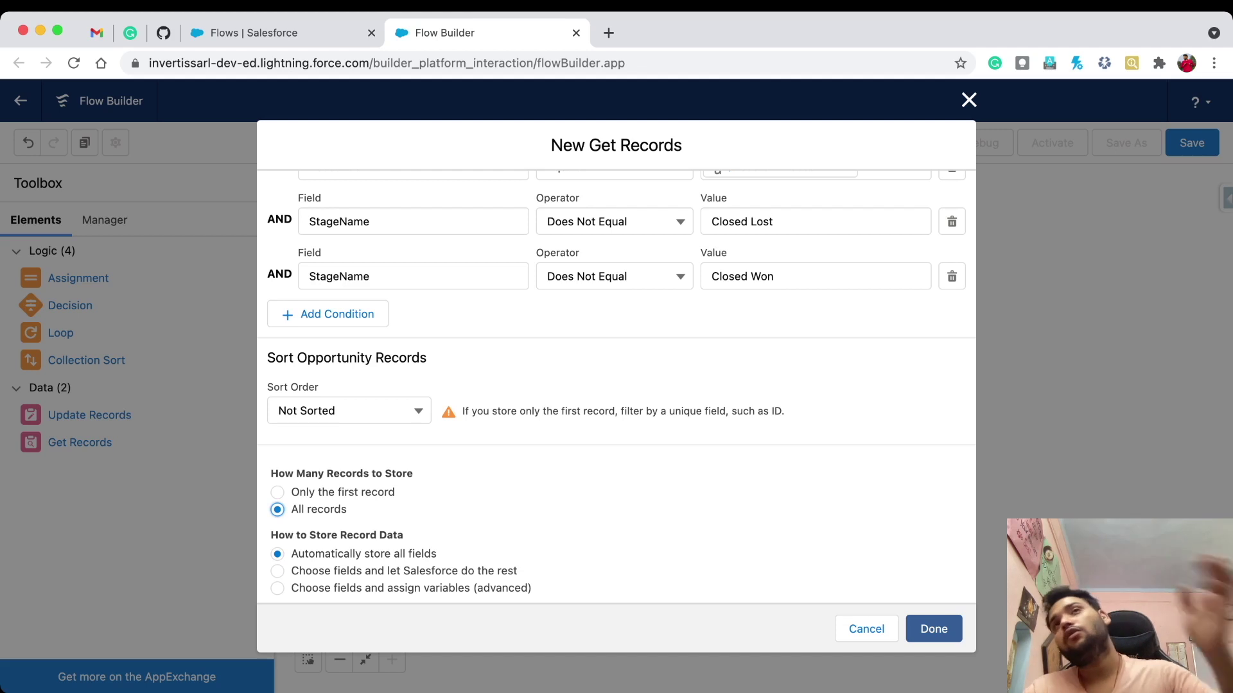
left_click(934, 628)
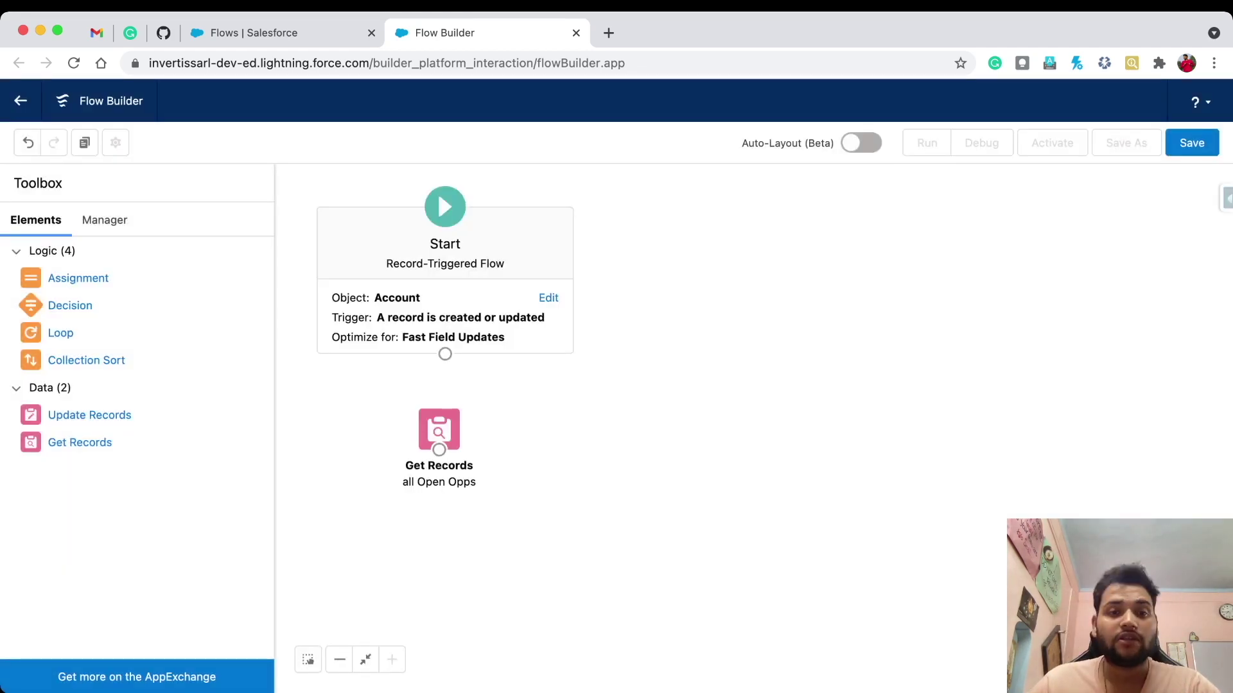
left_click_drag(445, 354, 440, 443)
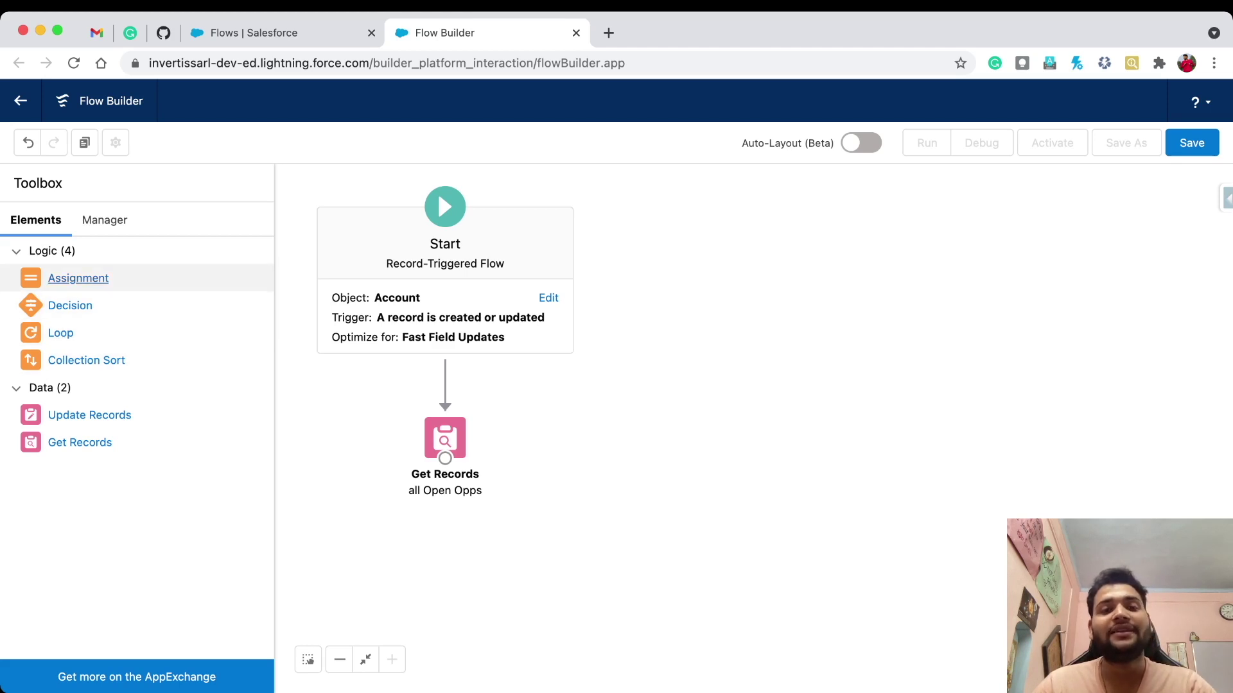
Step: Add an Assignment element to the flow, labelled get Count with the API name get_Count
left_click_drag(78, 278, 617, 440)
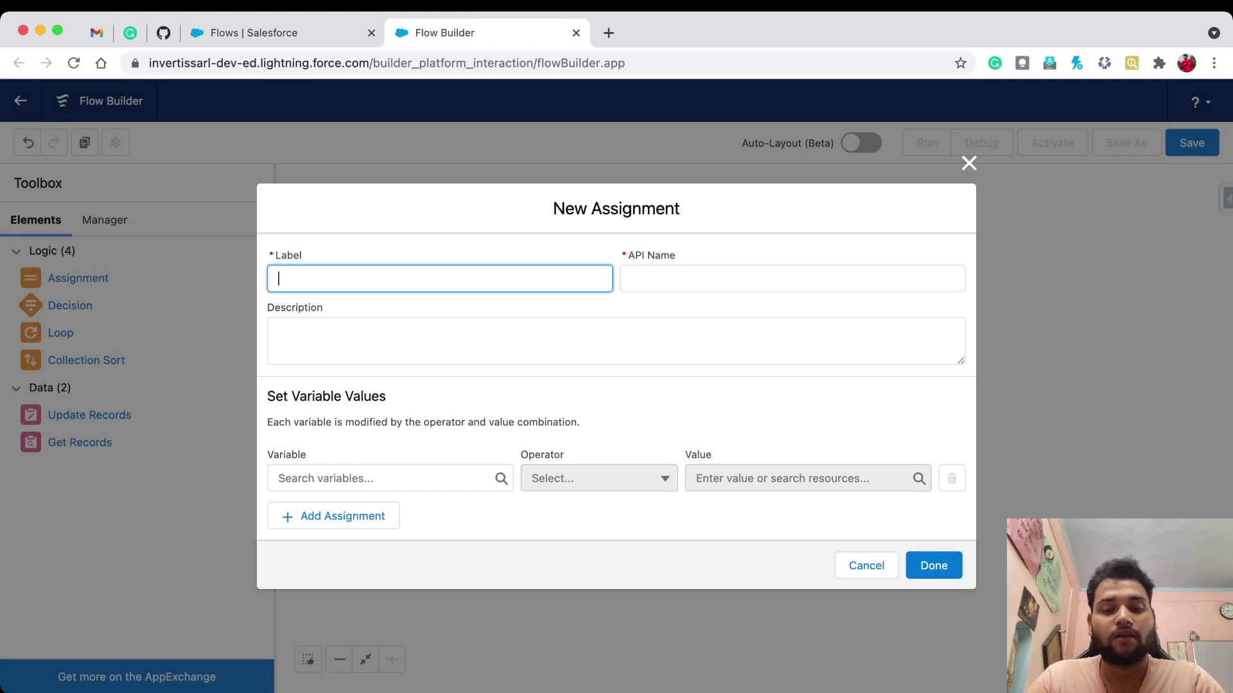
type("get Count")
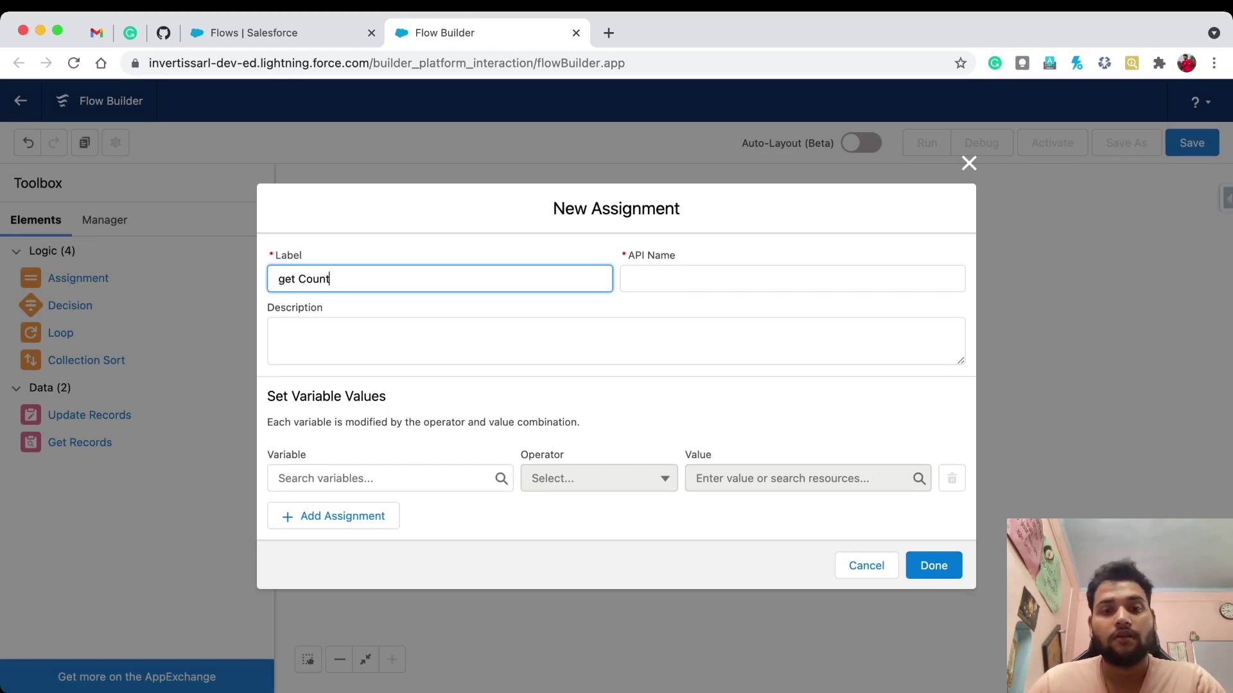
left_click(685, 278)
Step: Create a new variable resource for the assignment, named count, with the Number data type
left_click(379, 478)
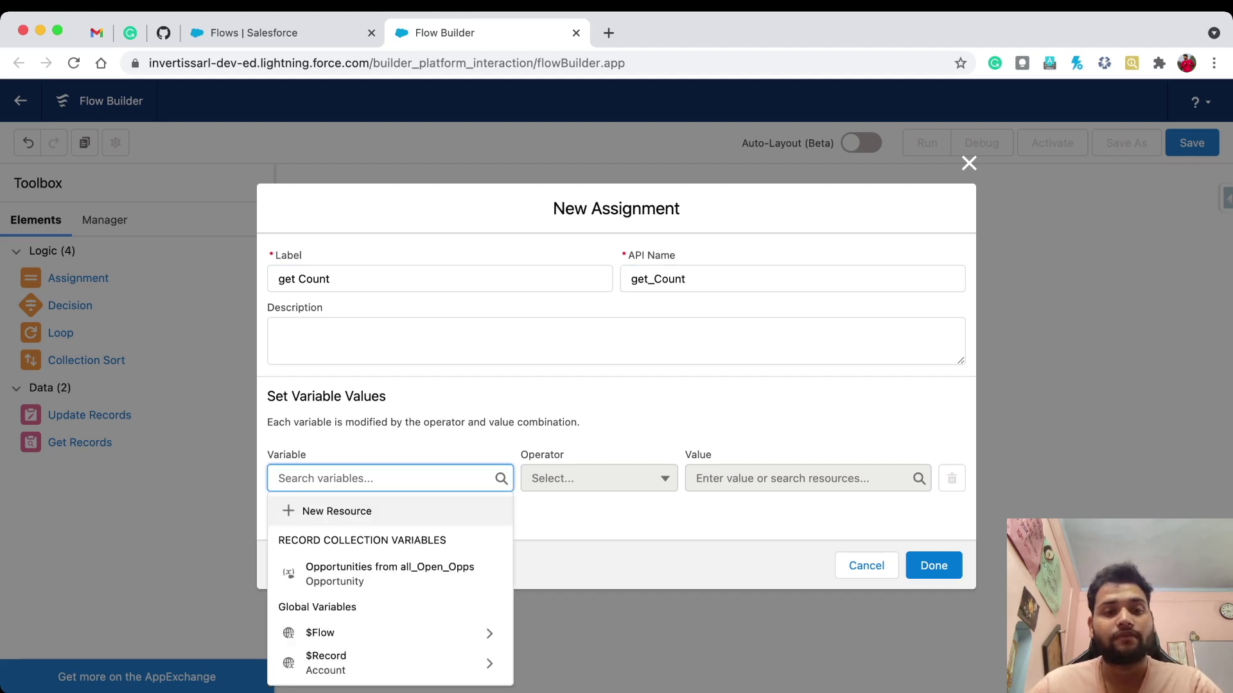
left_click(338, 512)
left_click(337, 329)
left_click(322, 361)
type("count")
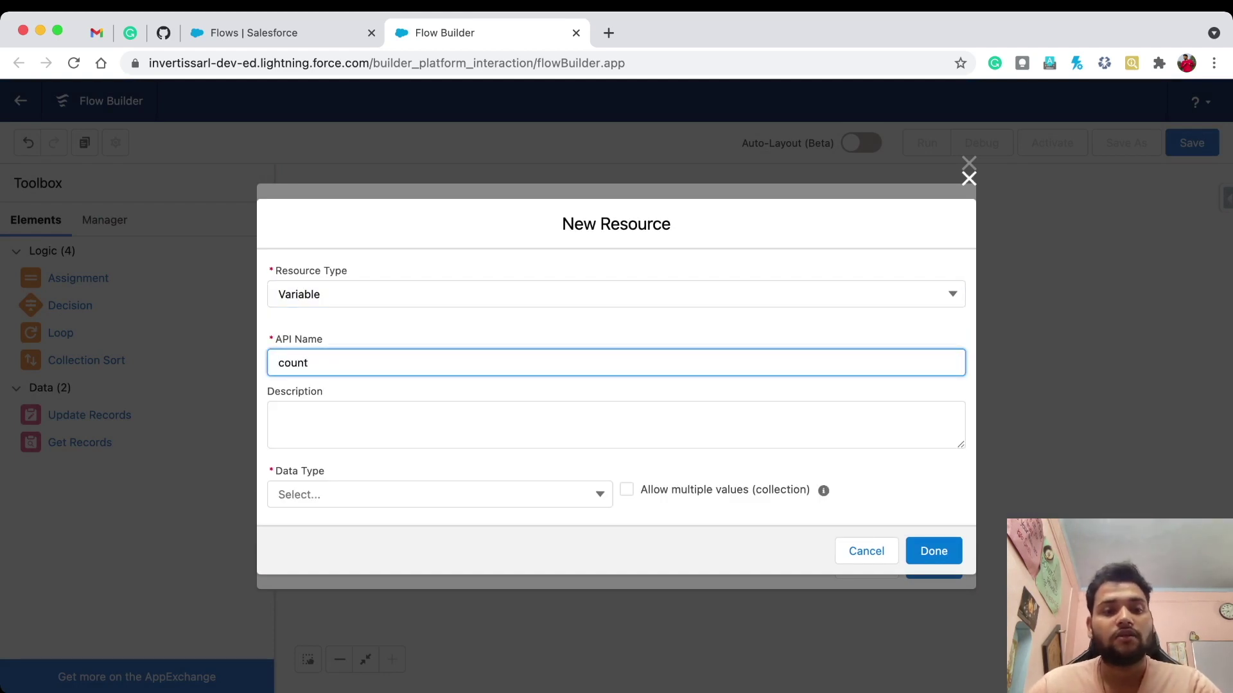
left_click(440, 494)
left_click(316, 319)
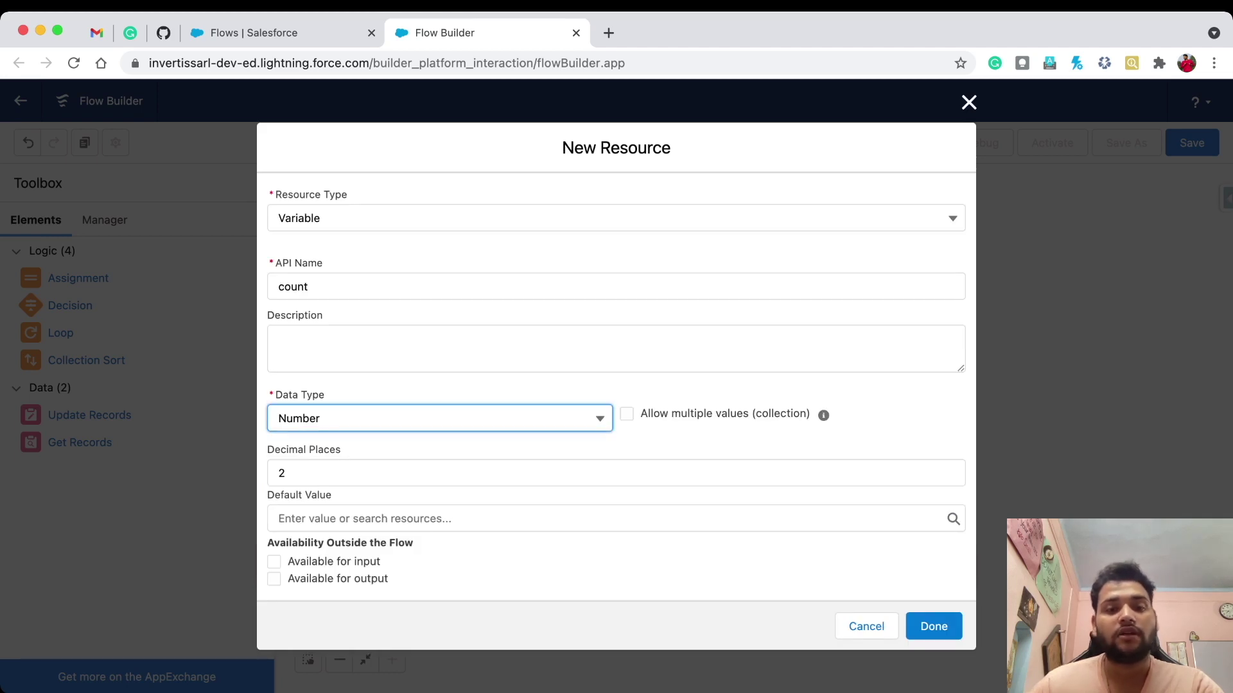
Step: Give the count variable 0 decimal places and a default value of 0, and finish the resource
left_click(287, 474)
key("BackSpace")
type("0")
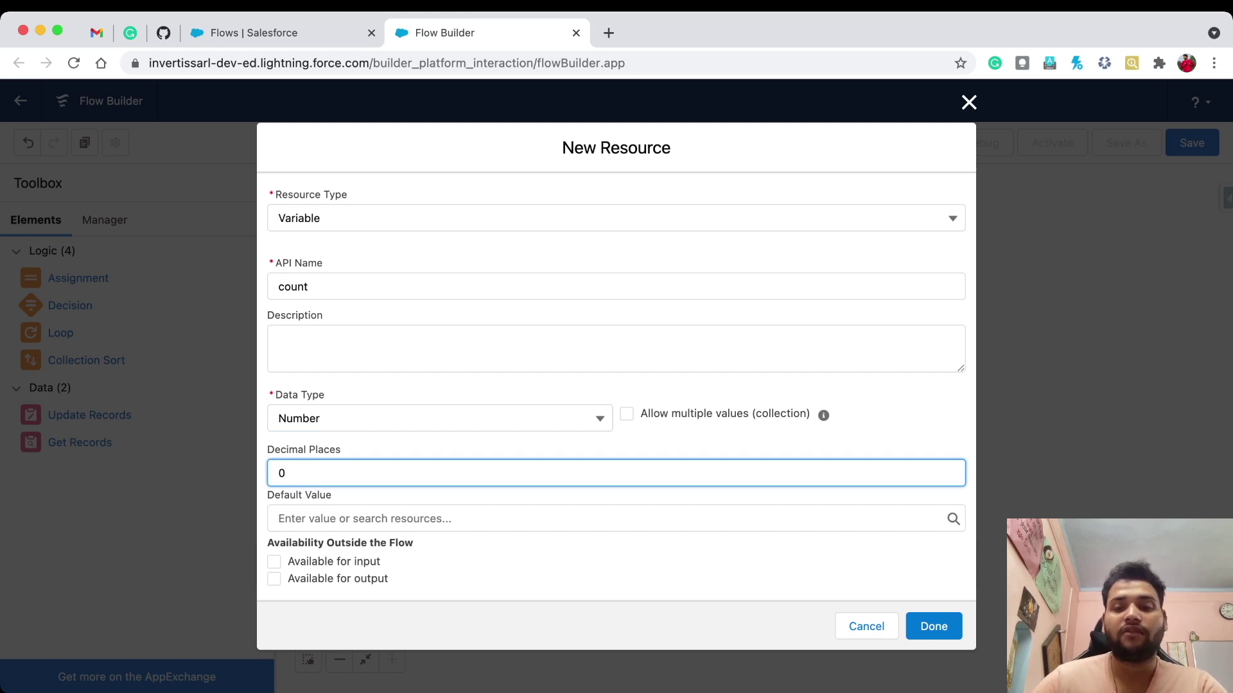
key("Tab")
type("0")
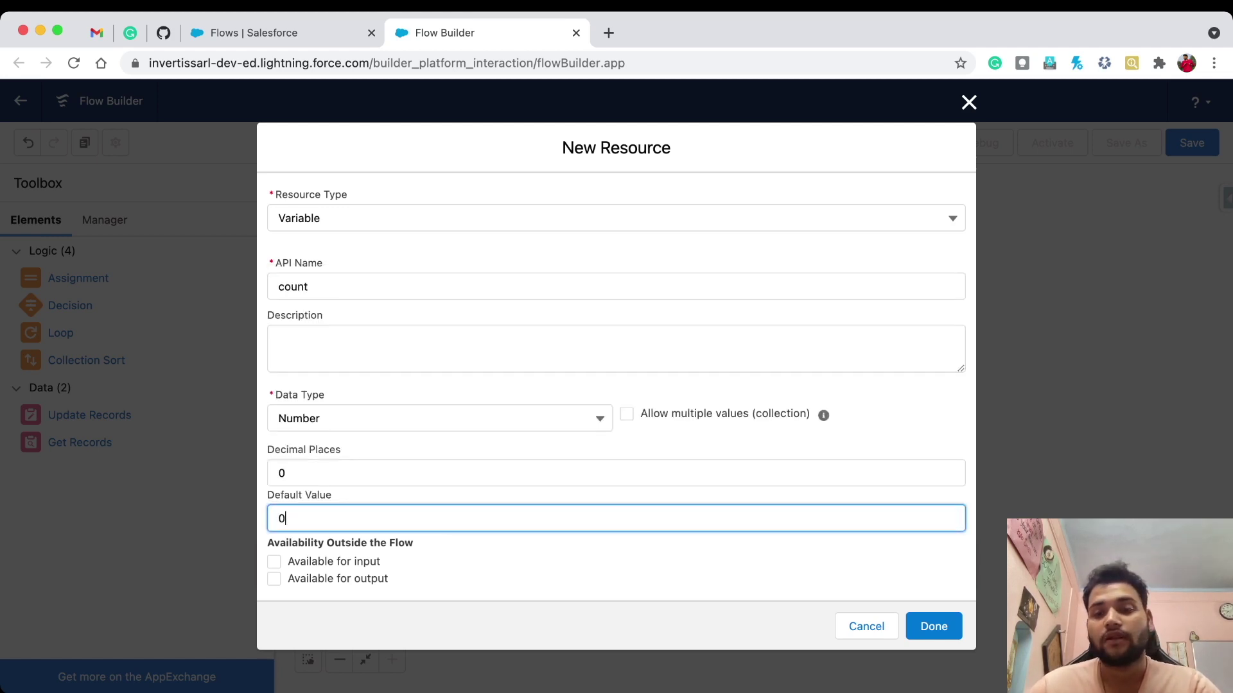
left_click(933, 626)
Step: Set count to Equals Count of Opportunities from all_Open_Opps, finish the assignment, and connect the Get Records element to it
left_click(599, 478)
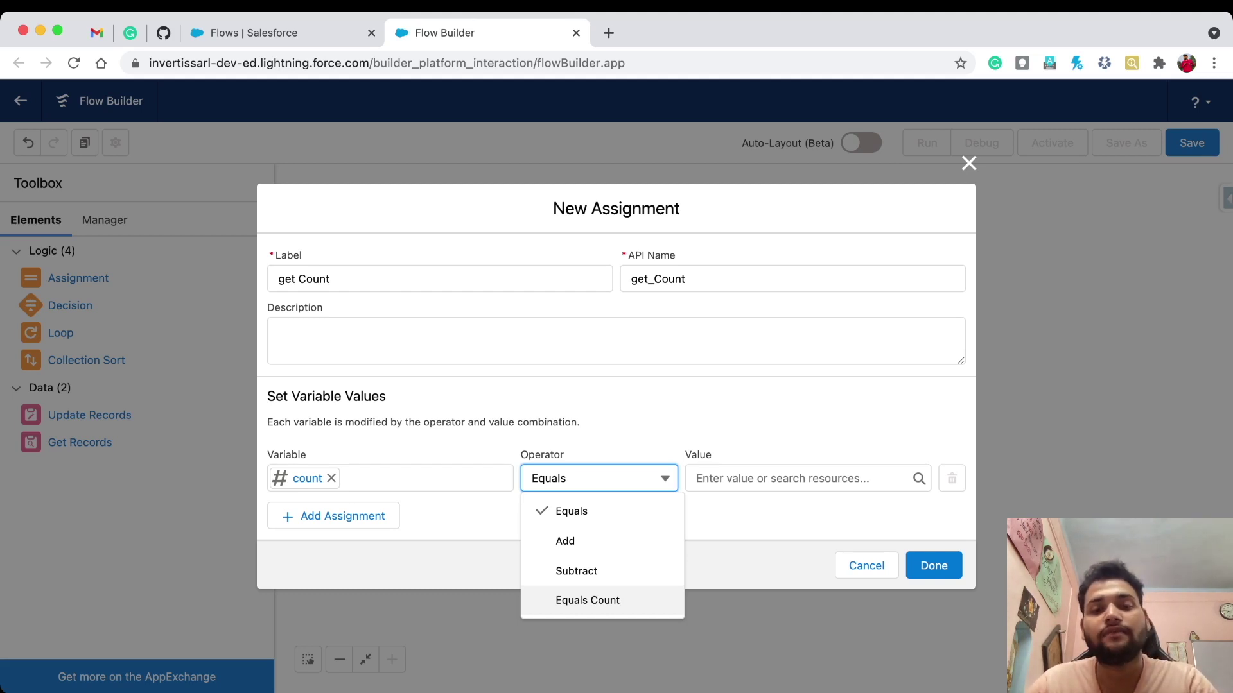
key("Return")
left_click(800, 478)
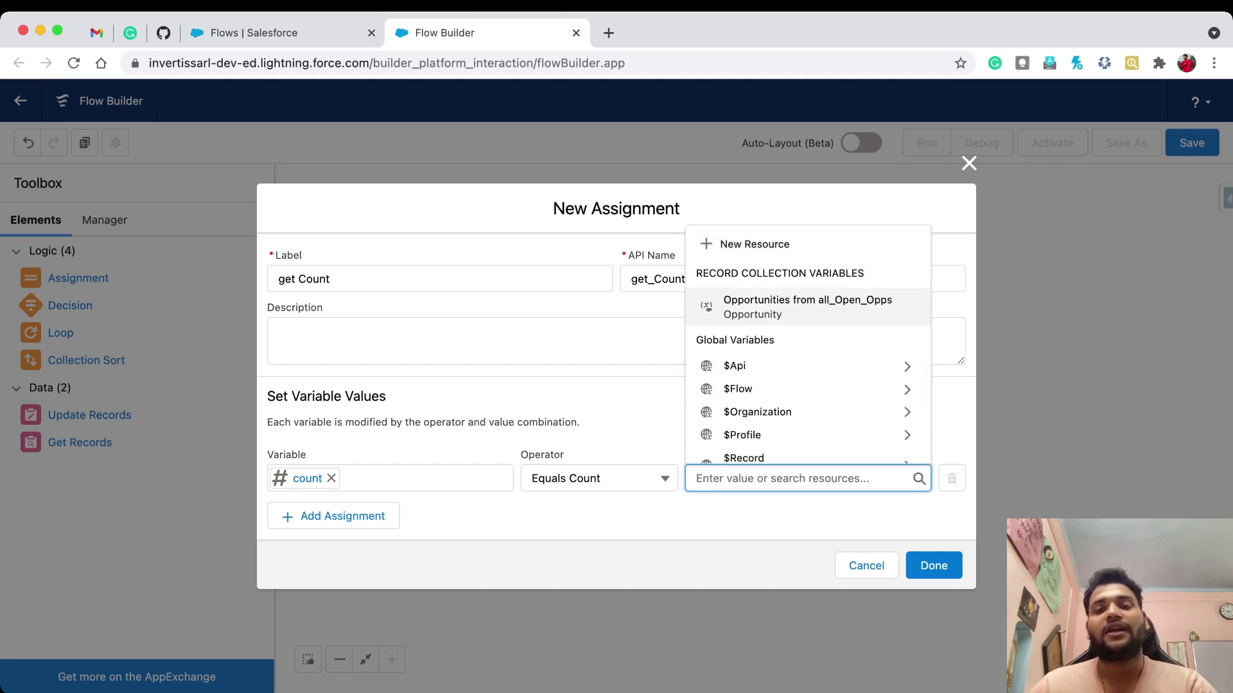
key("Return")
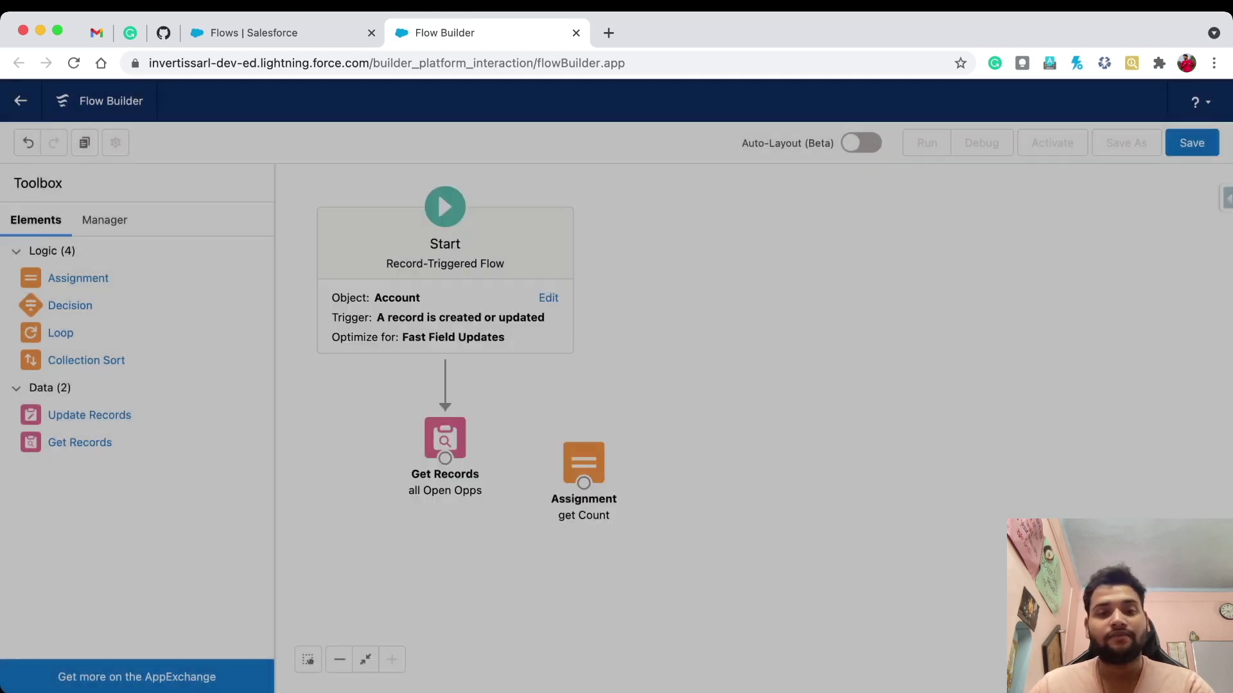
left_click(934, 565)
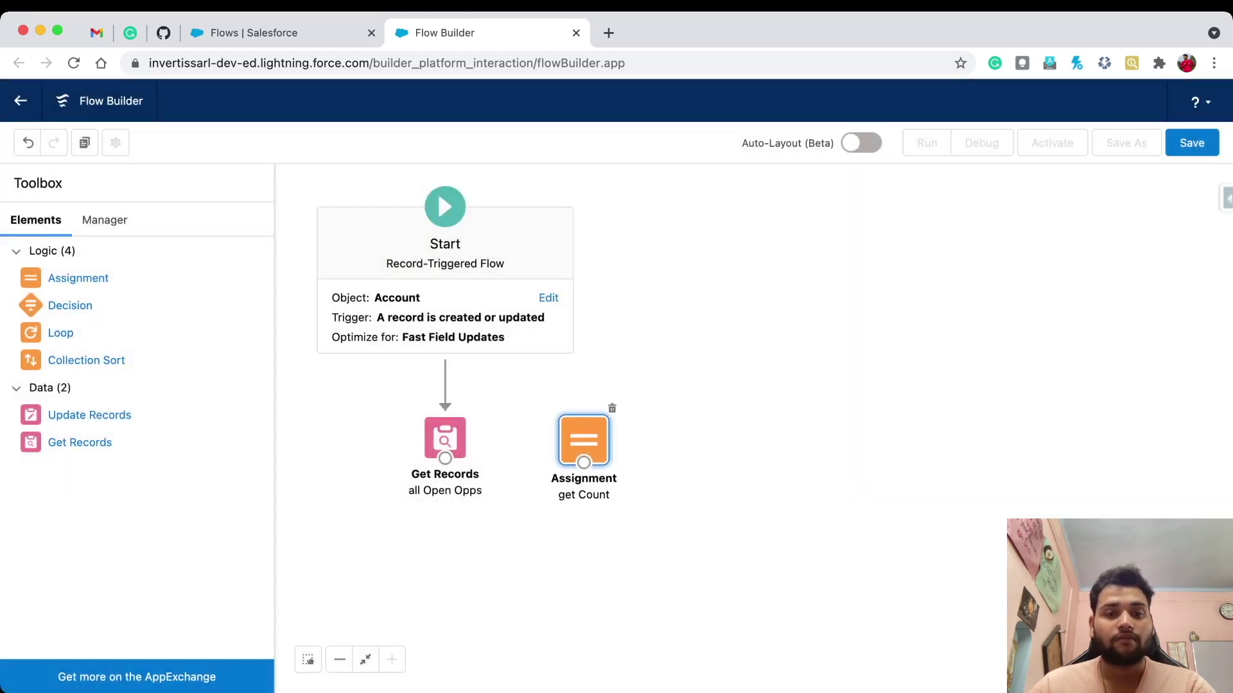
left_click_drag(445, 458, 584, 437)
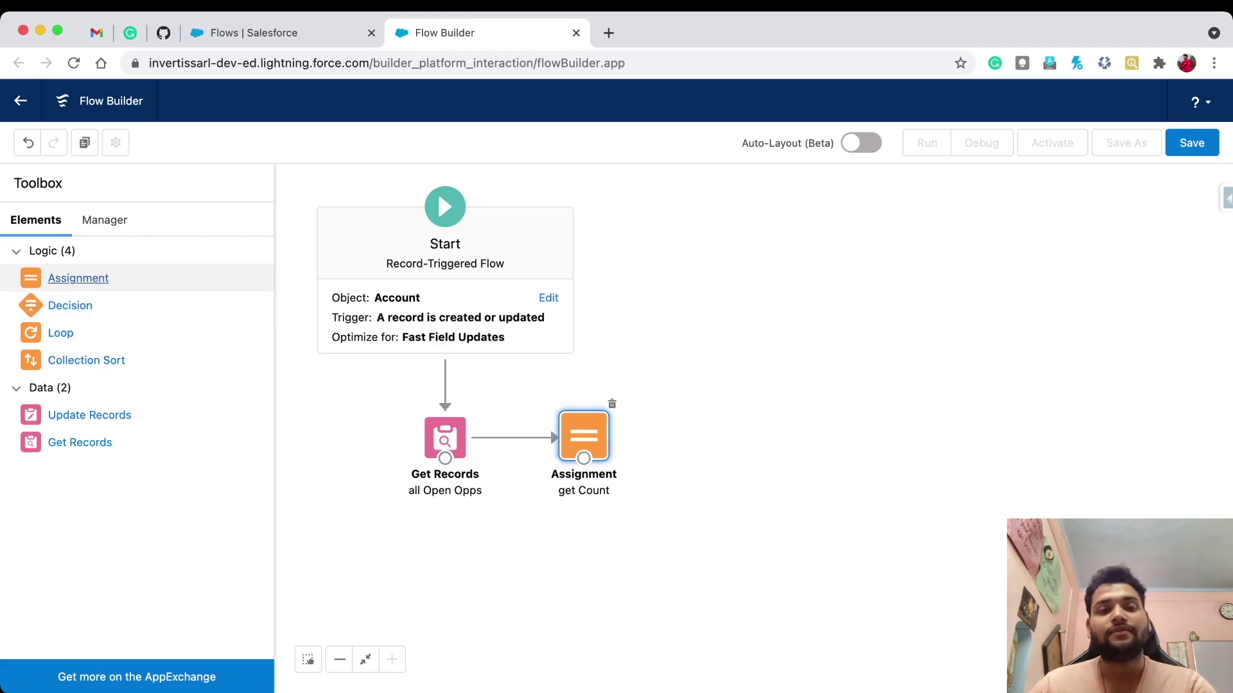
Step: Add a second Assignment element labelled update No of Opps field, with the API name update_No_of_Opps_field
left_click(77, 278)
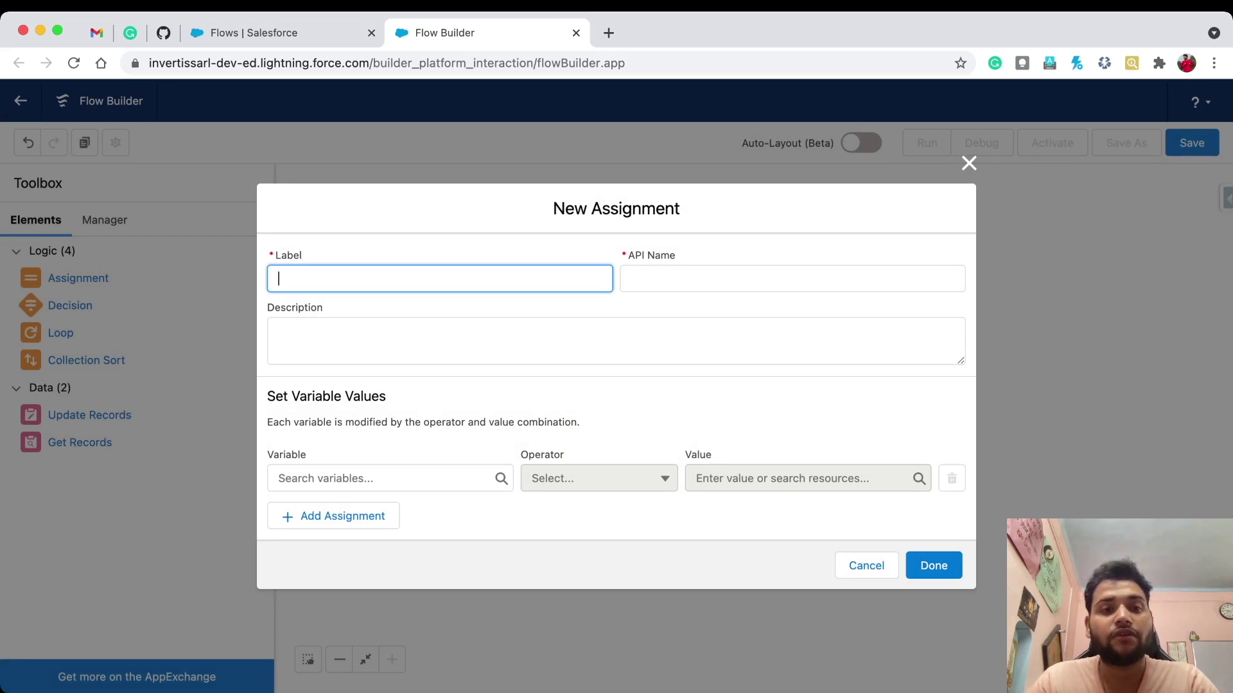
type("update ")
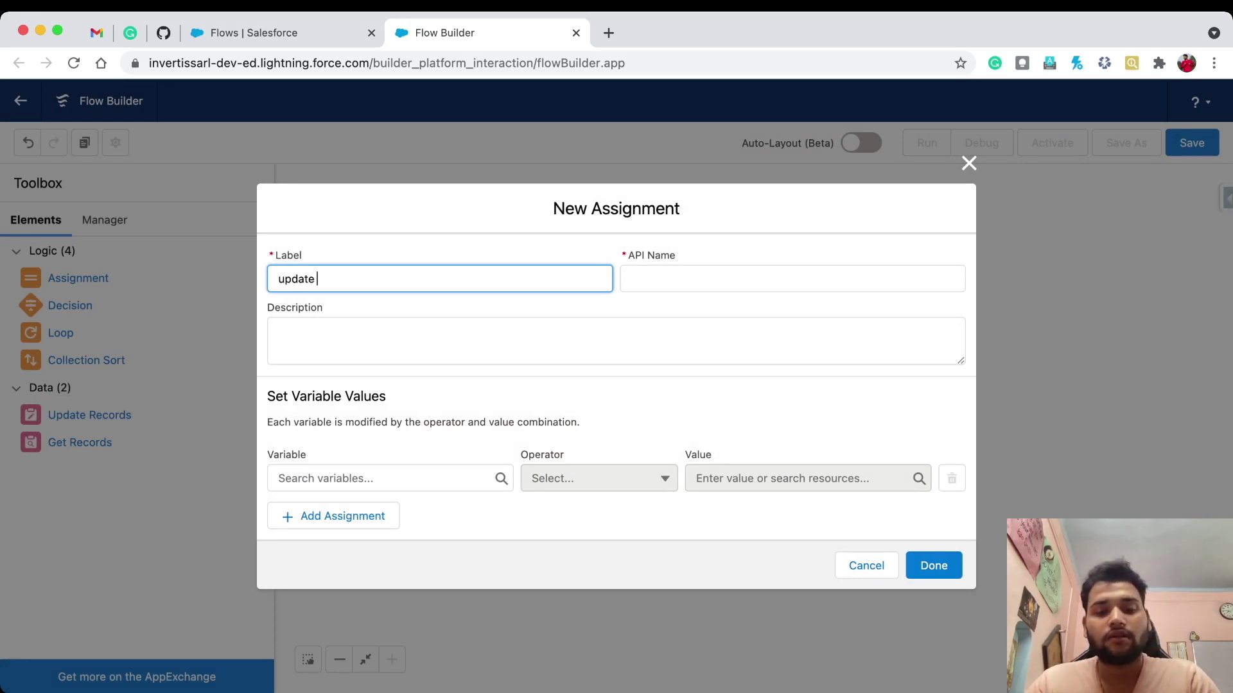
type("No of Opps")
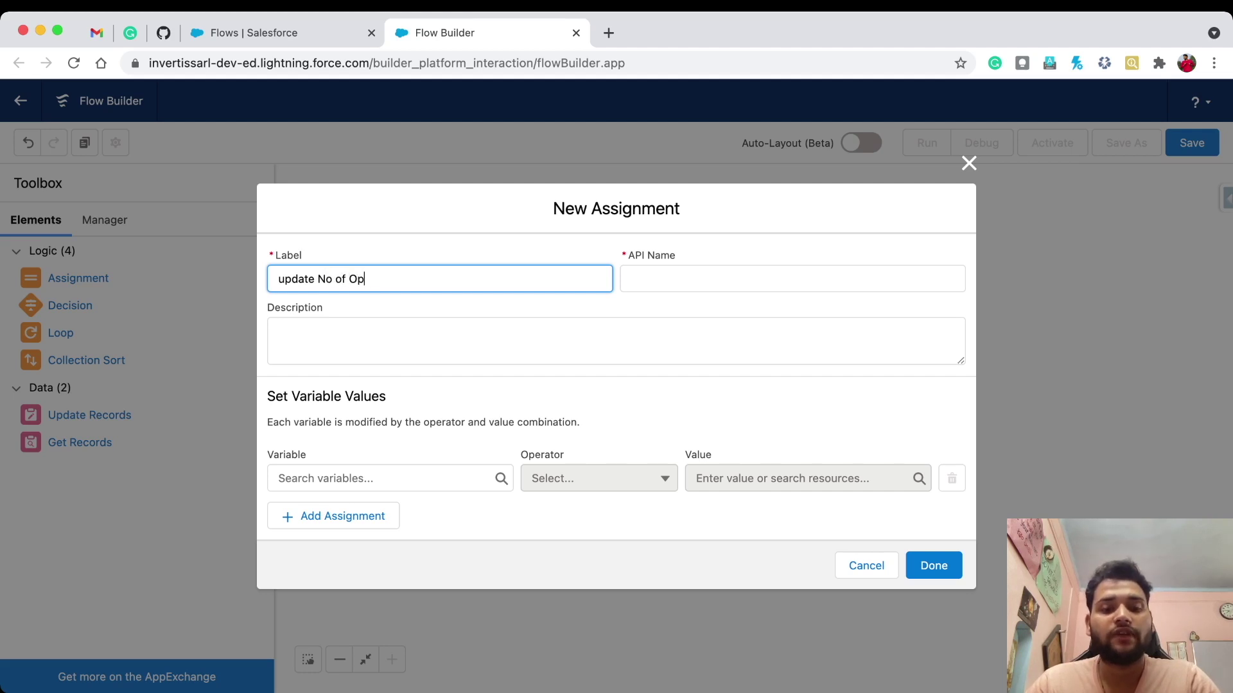
type("field")
left_click(719, 279)
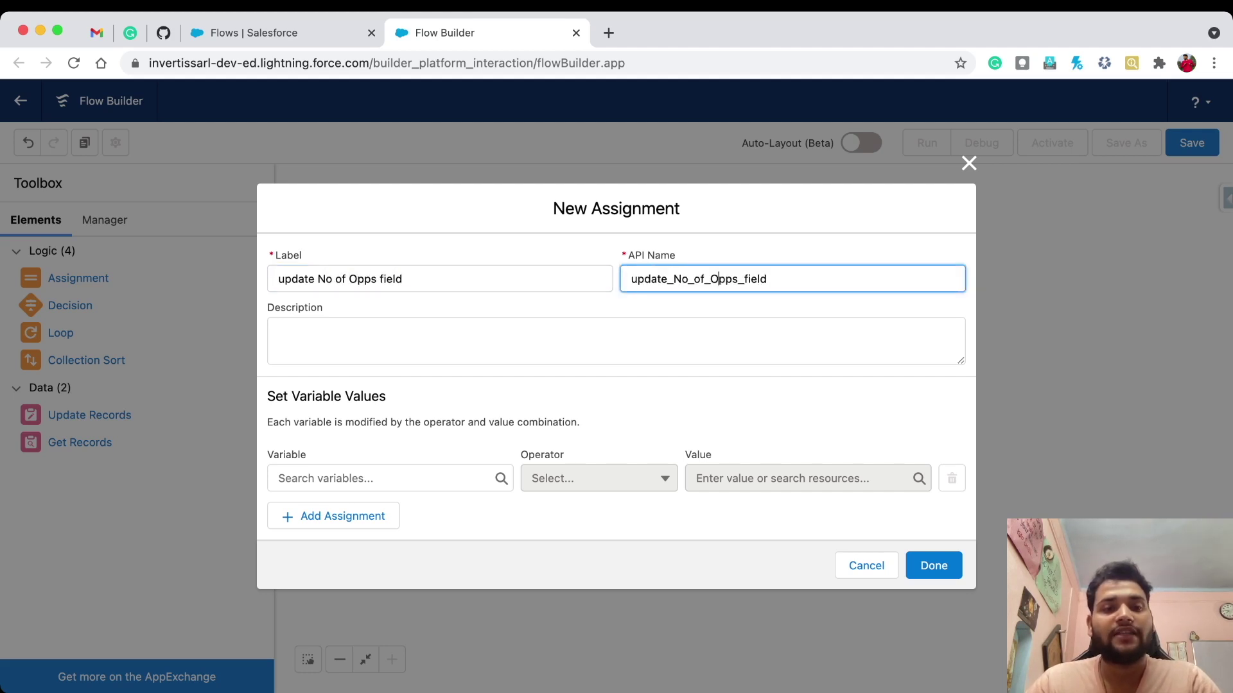
Step: Choose the triggering account's No of Opps field ($Record.No_of_Opps__c) as the variable of the second assignment
left_click(390, 479)
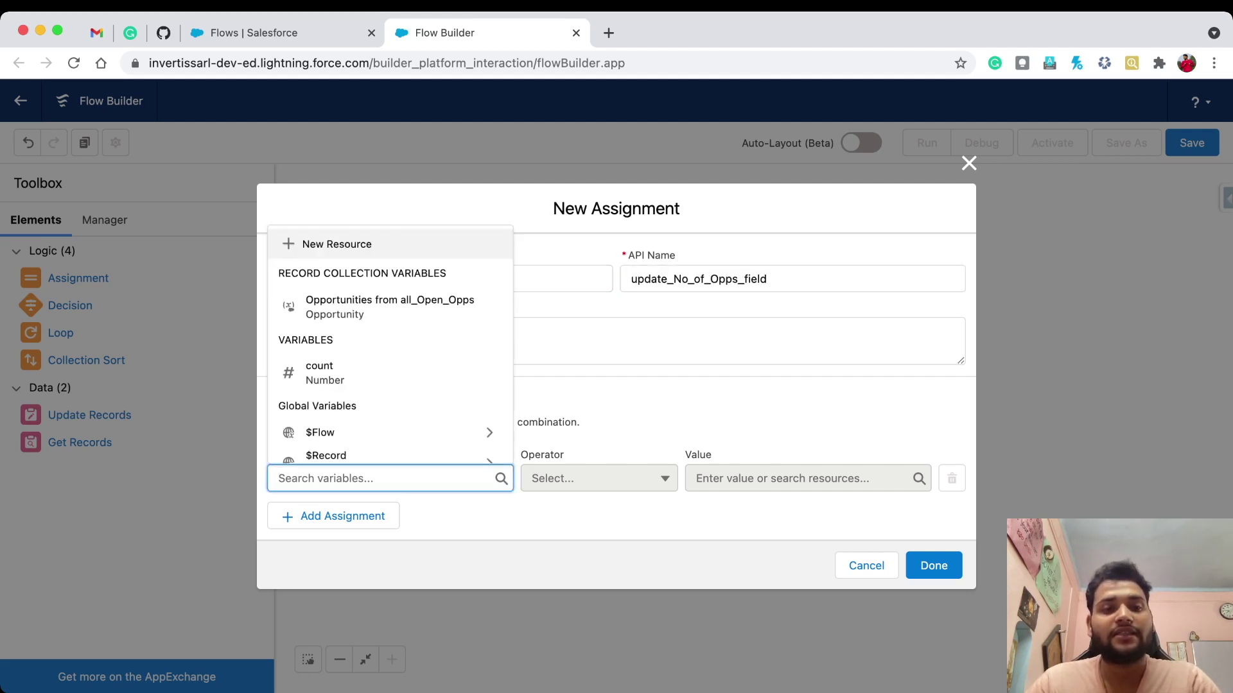
scroll(385, 453, "down", 1)
left_click(385, 441)
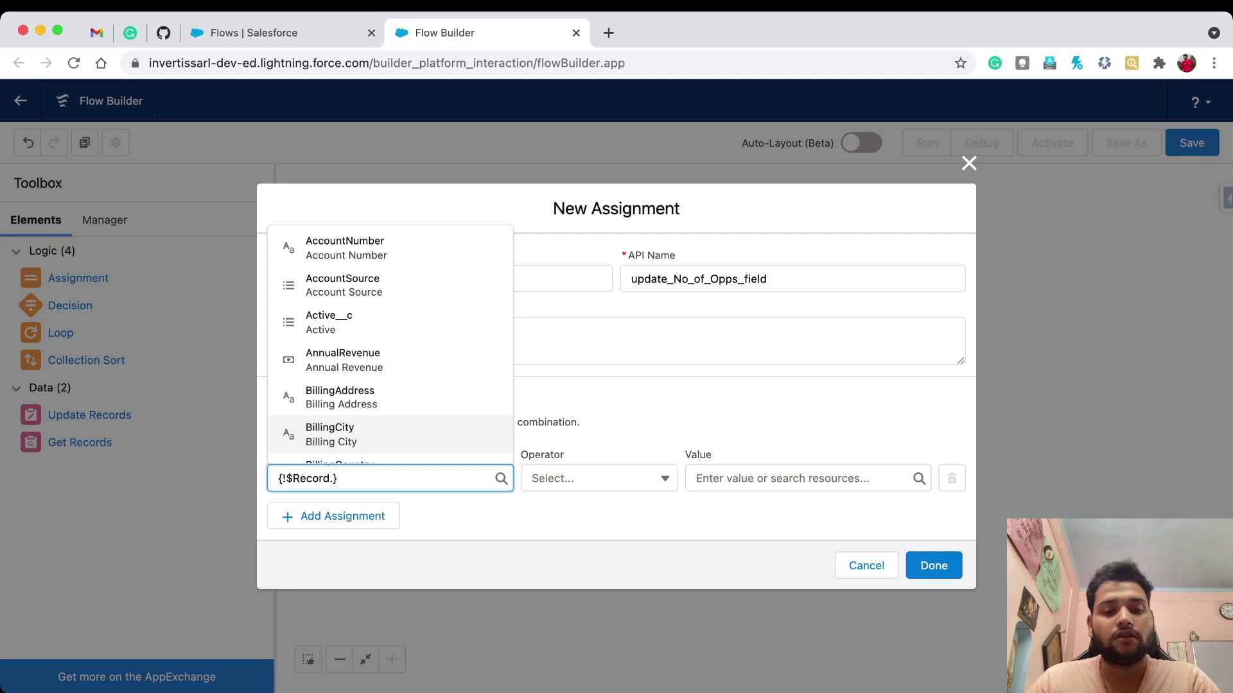
type("no")
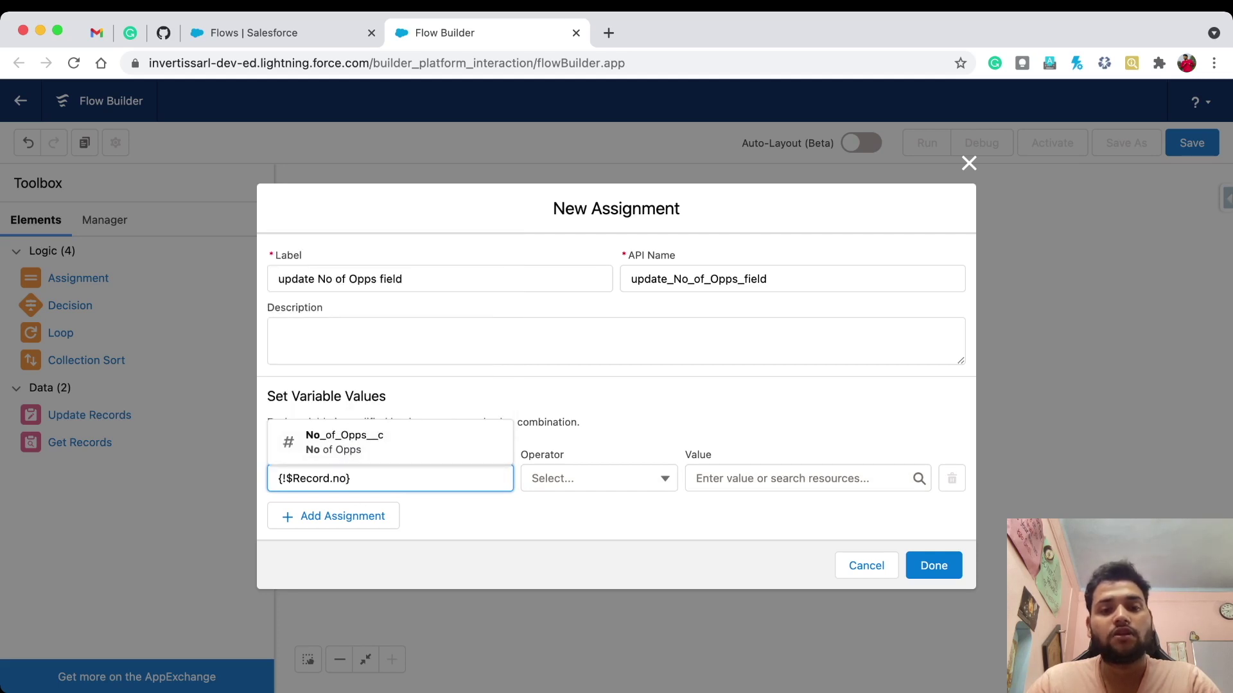
key("Return")
Step: Use the count variable as the assigned value, finish the assignment, and connect the get Count element to it
left_click(808, 478)
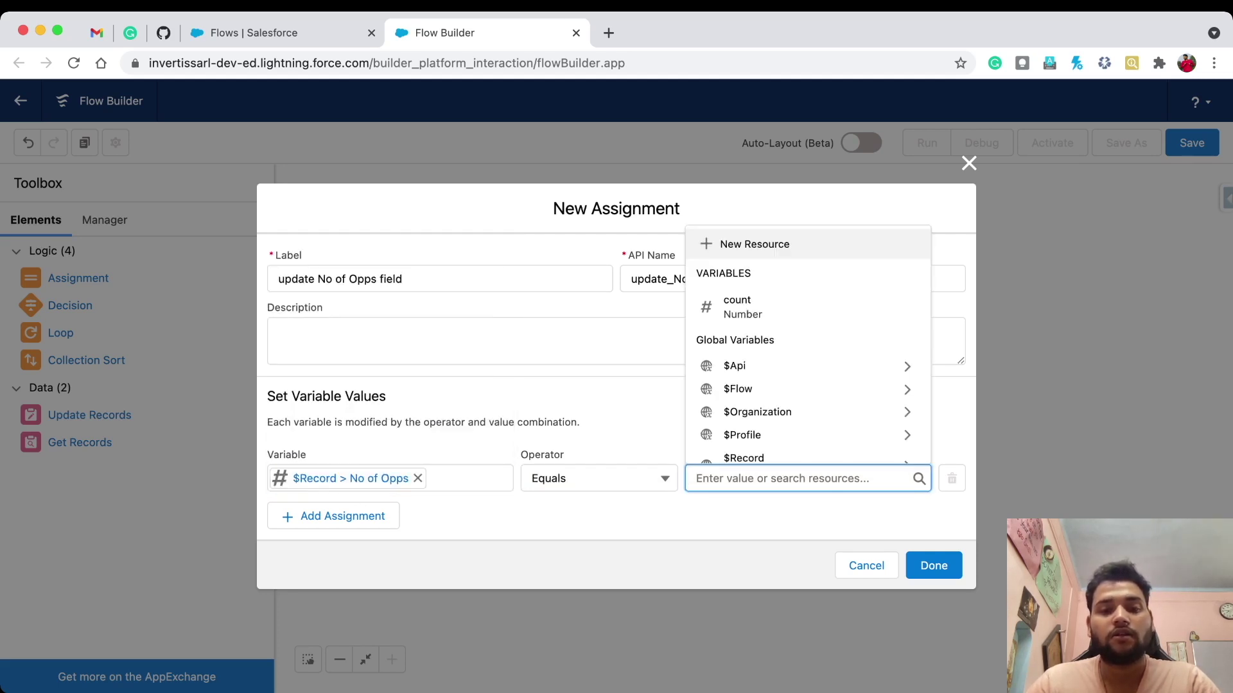
type("coun")
key("Up")
key("Up")
key("Up")
key("Return")
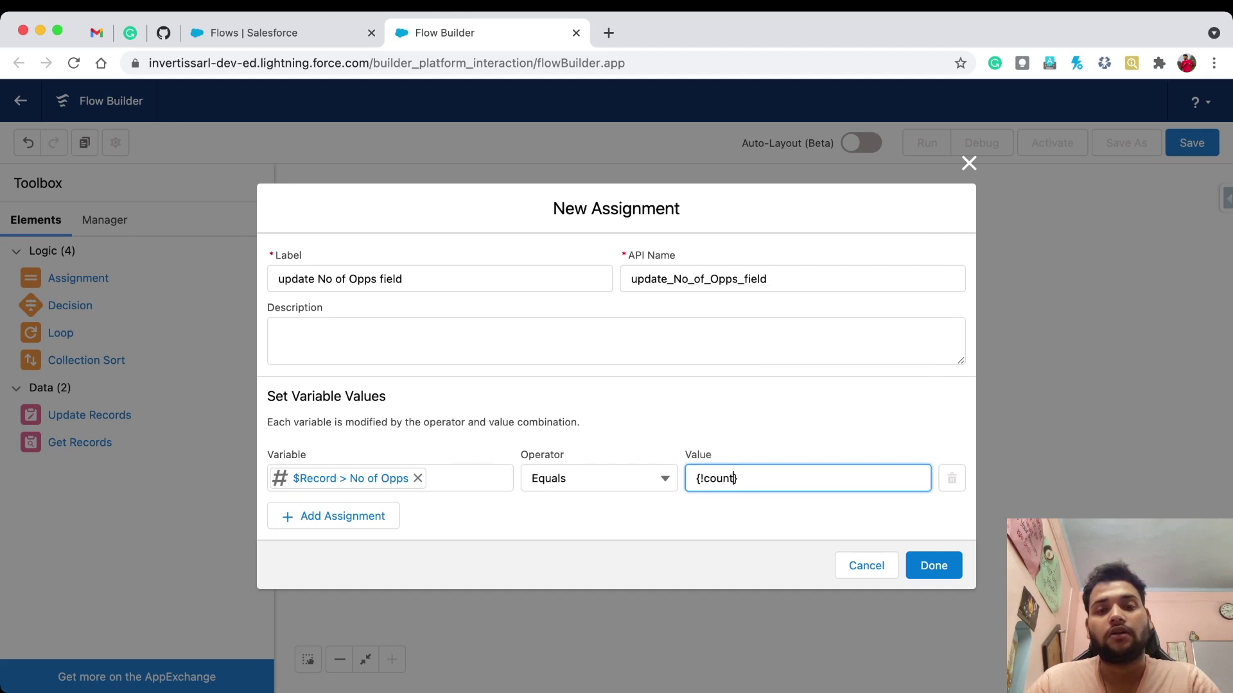
left_click(934, 566)
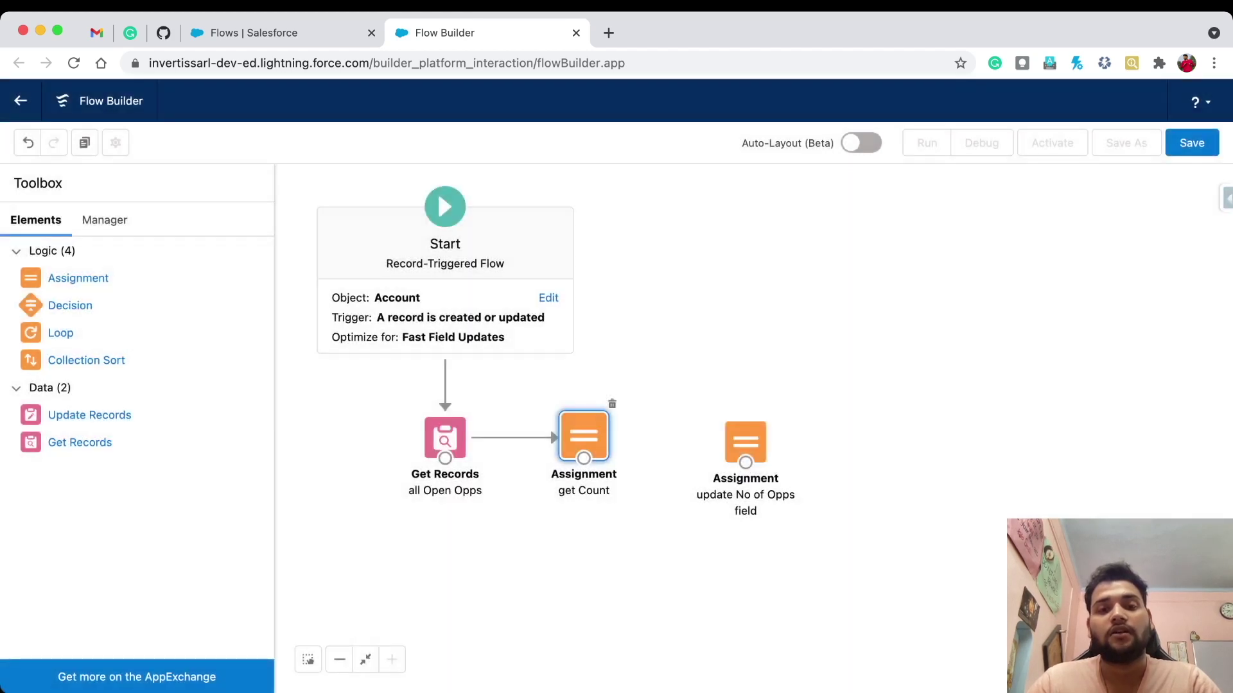
left_click_drag(583, 458, 744, 440)
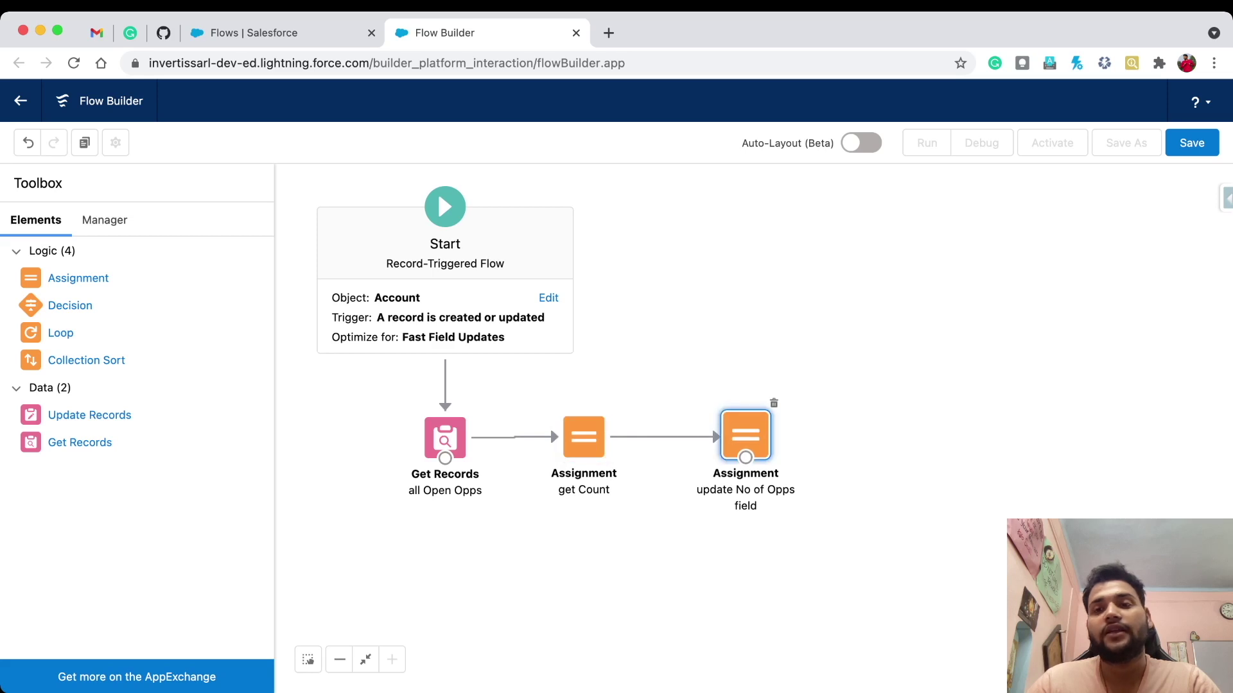
Step: Save the flow with the label count Open Opps and activate it
left_click(1191, 143)
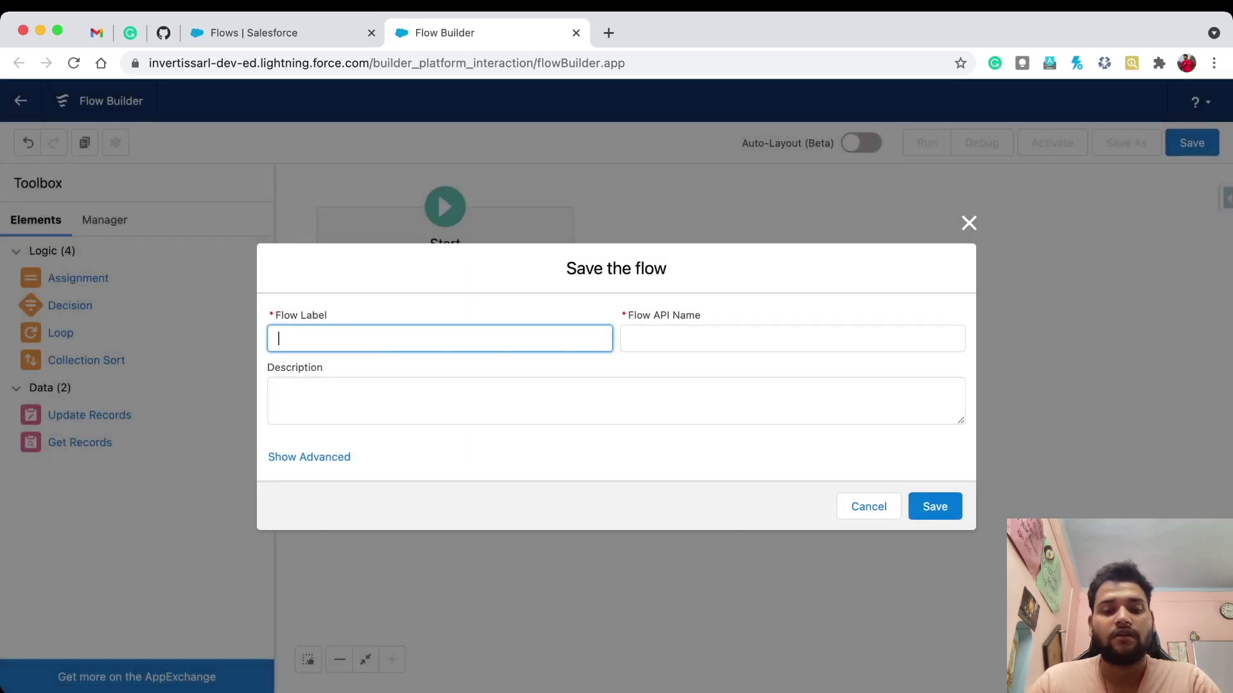
type("count No")
key("BackSpace")
key("BackSpace")
key("BackSpace")
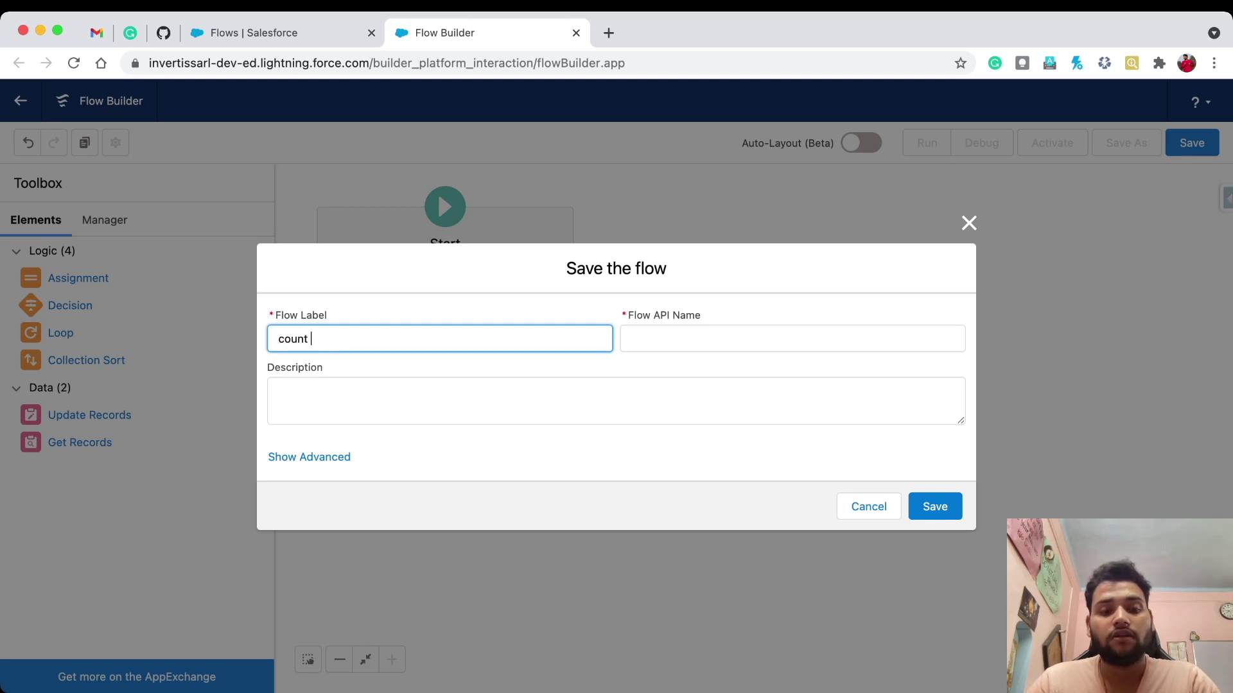
type("Open Opps")
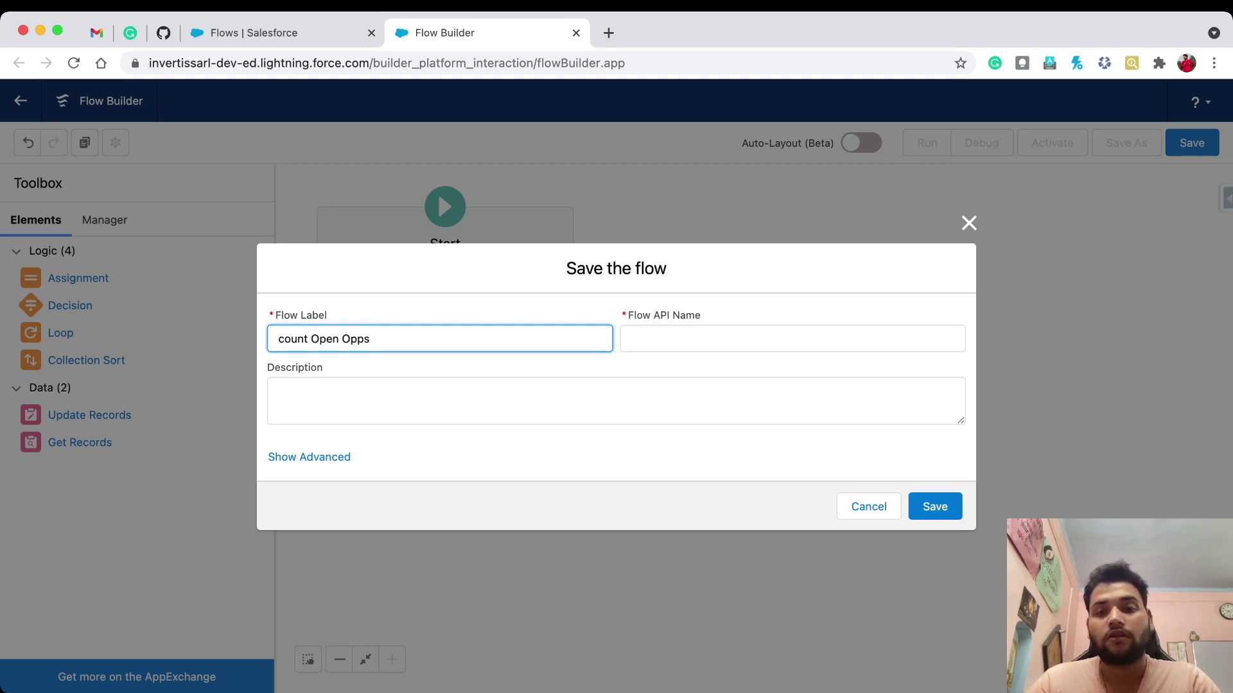
key("Tab")
left_click(935, 506)
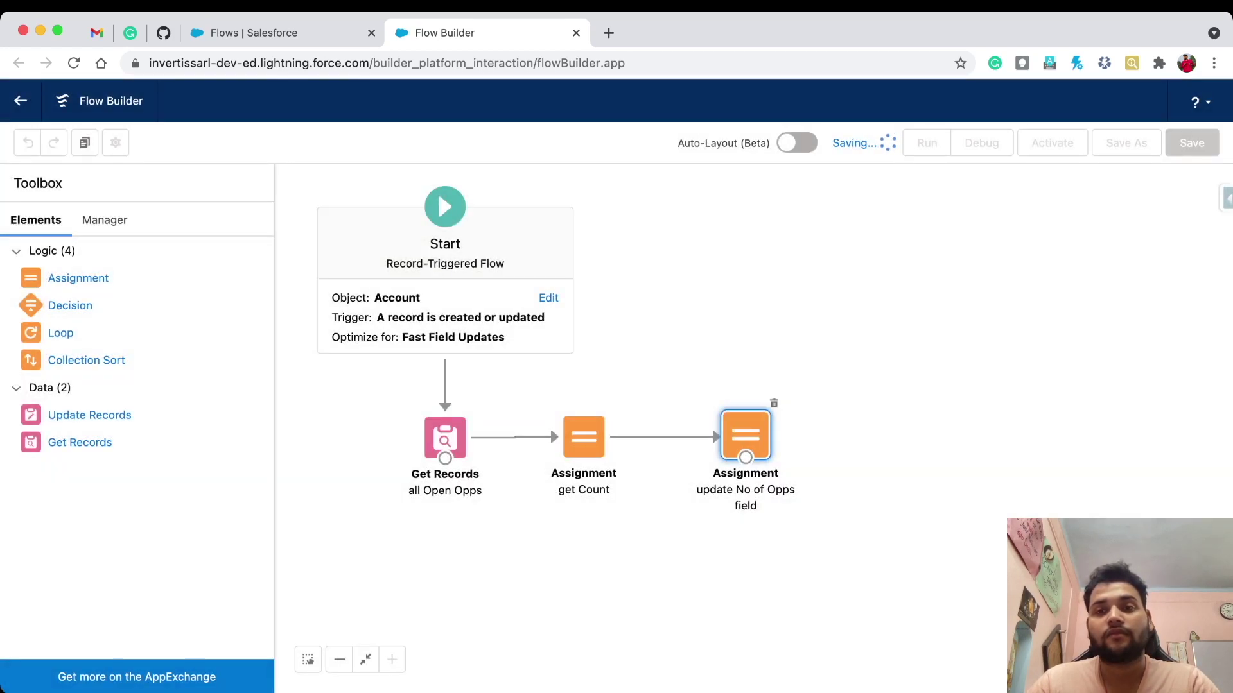
left_click(1053, 143)
Step: Switch to the Salesforce Setup page and open the Accounts list by searching the app launcher for account
left_click(282, 33)
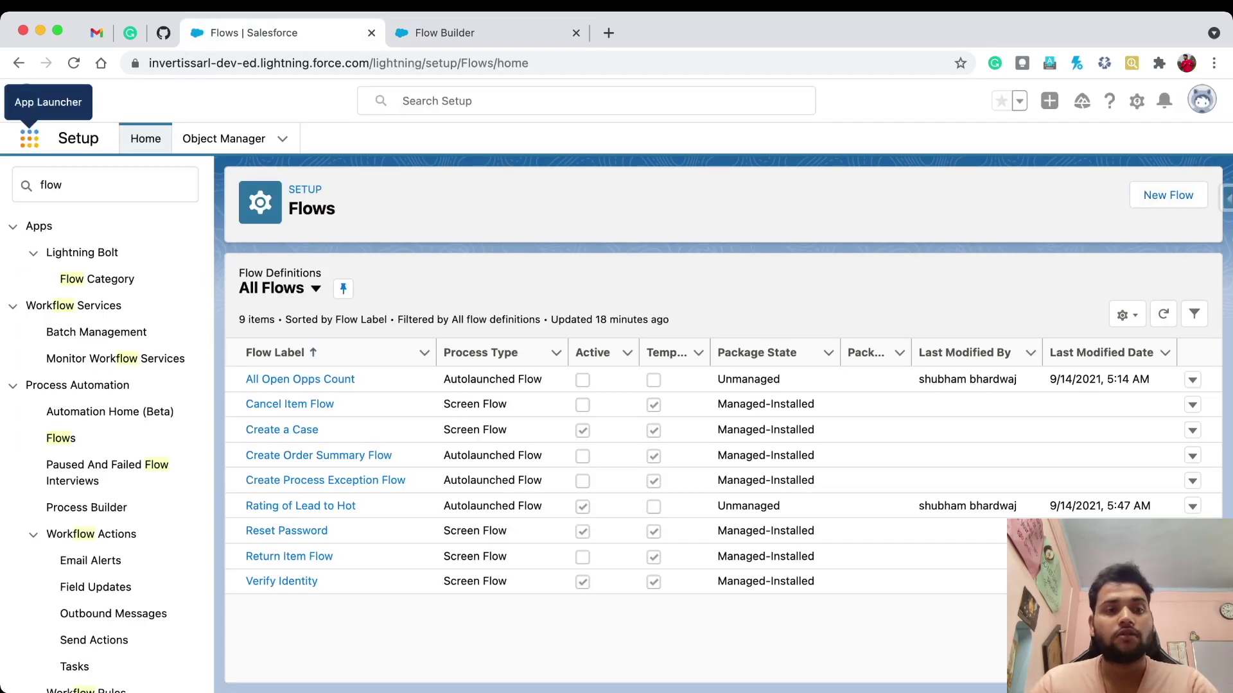
left_click(29, 138)
type("ac")
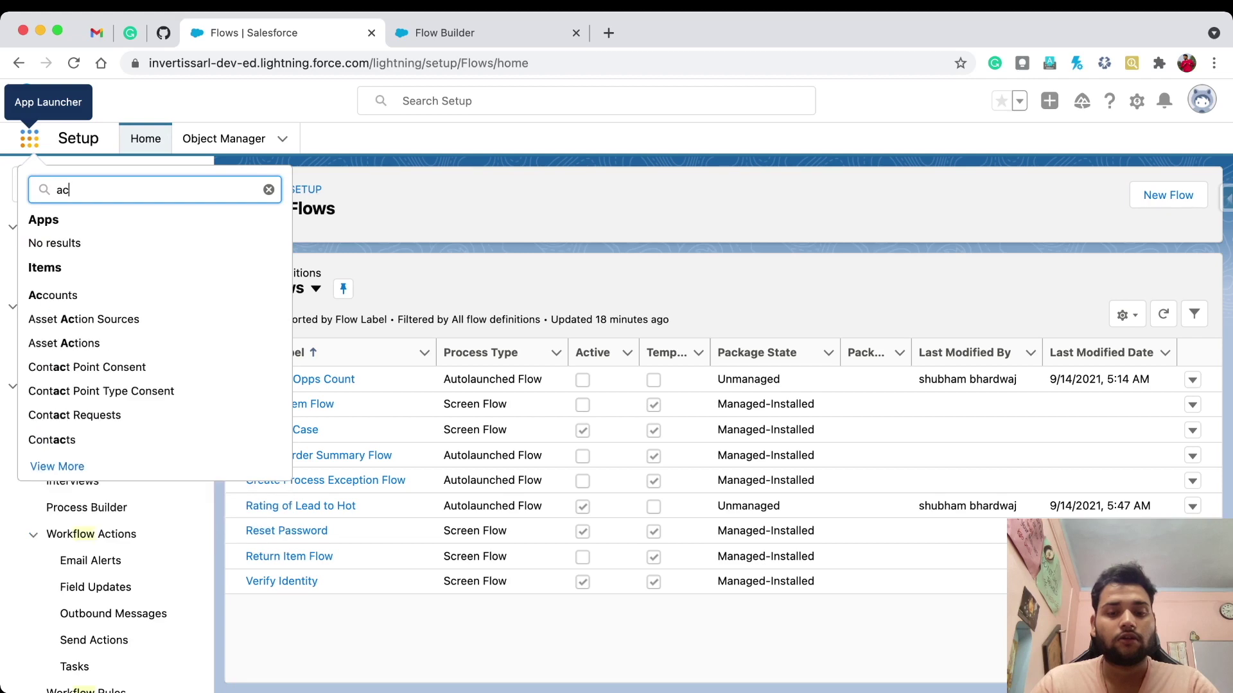
type("count")
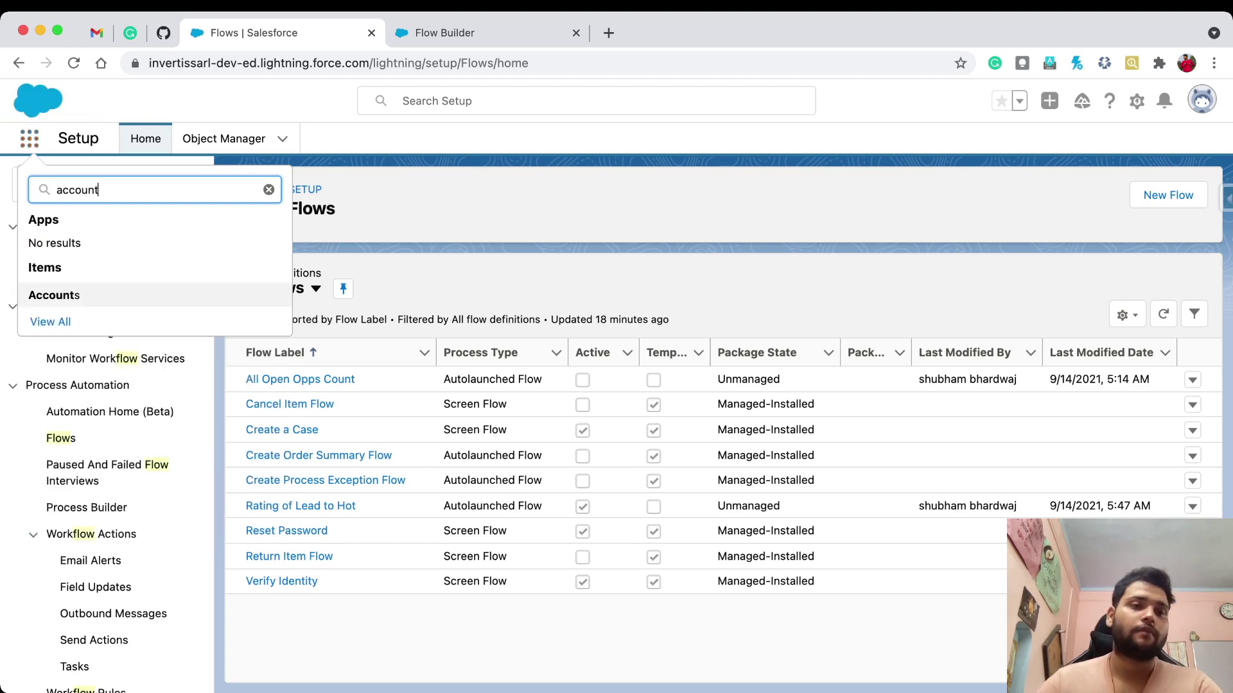
key("Return")
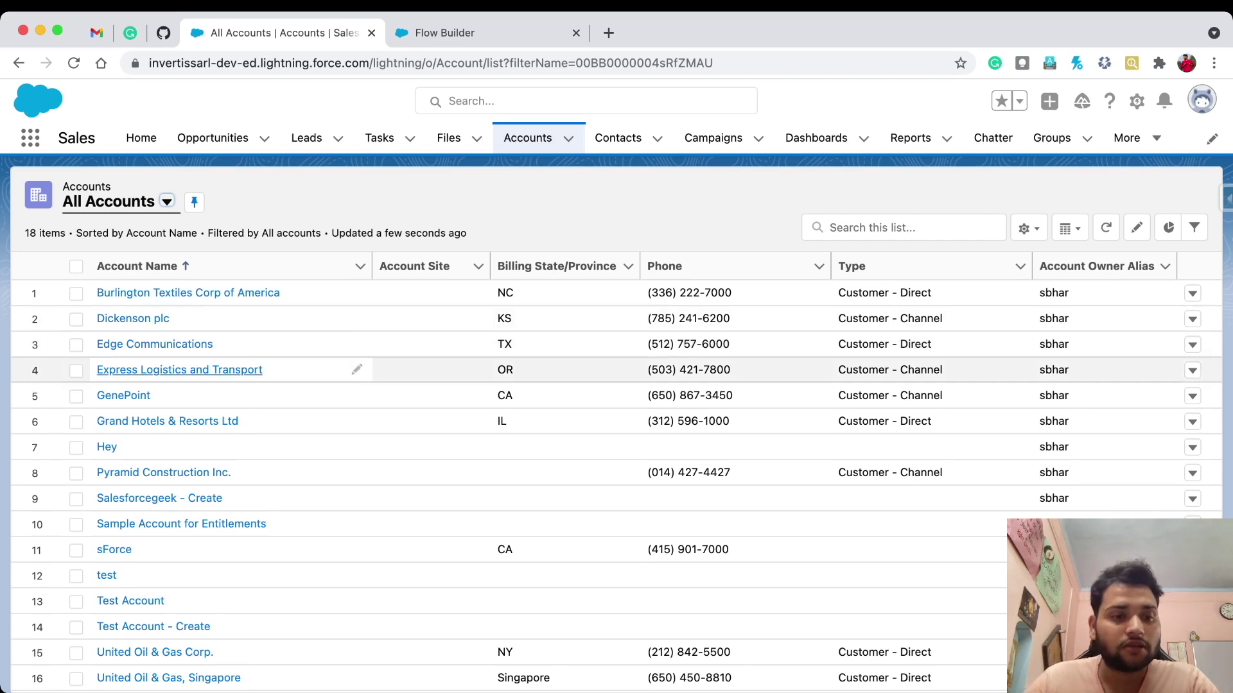
Step: Open the Pyramid Construction Inc. account and find the No of Opps field in its details
scroll(514, 545, "down", 1)
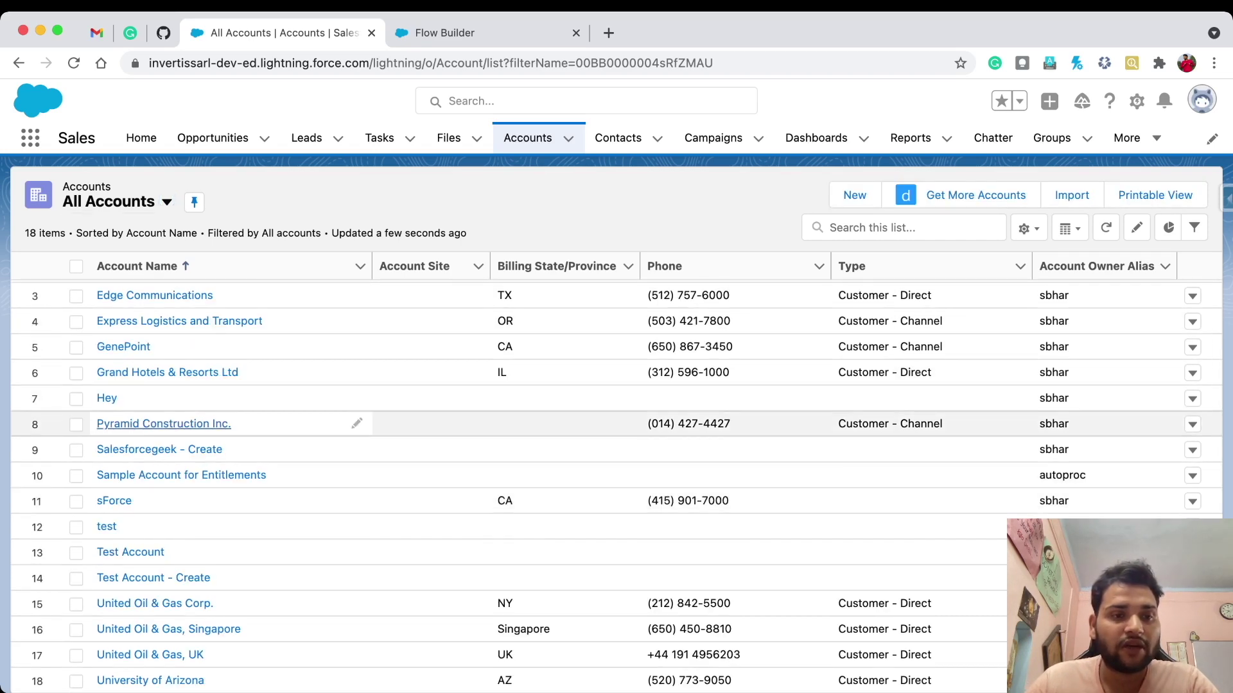
left_click(163, 424)
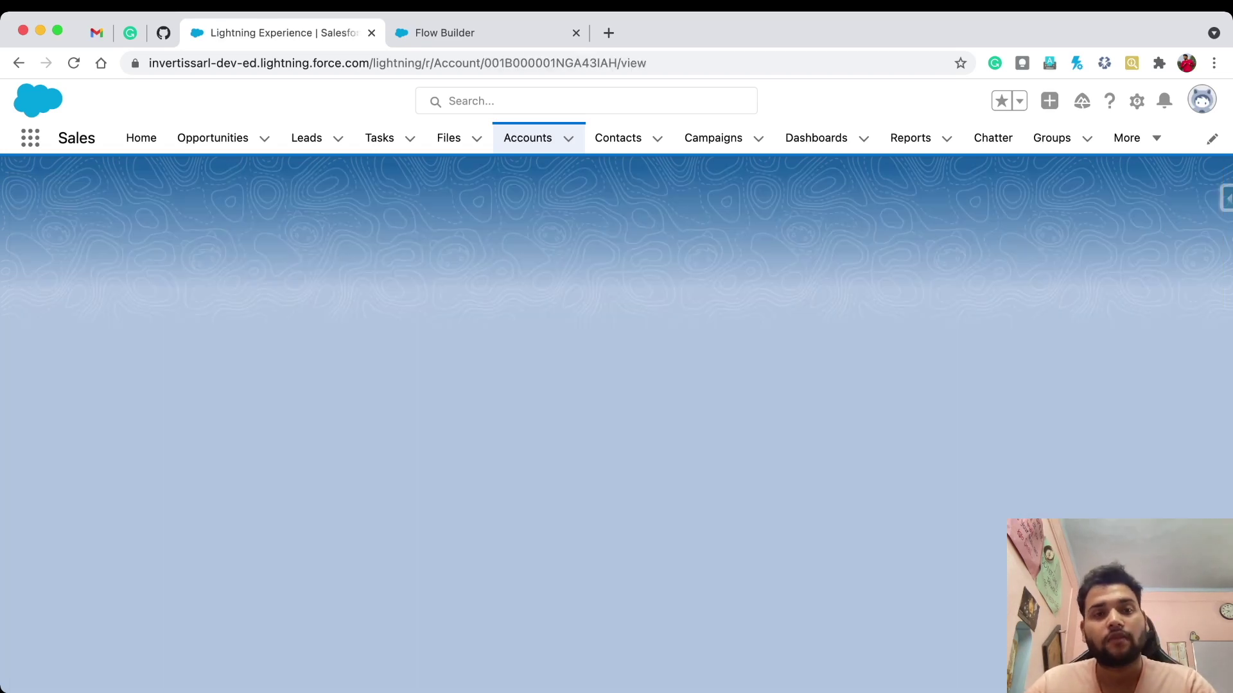
scroll(416, 424, "down", 7)
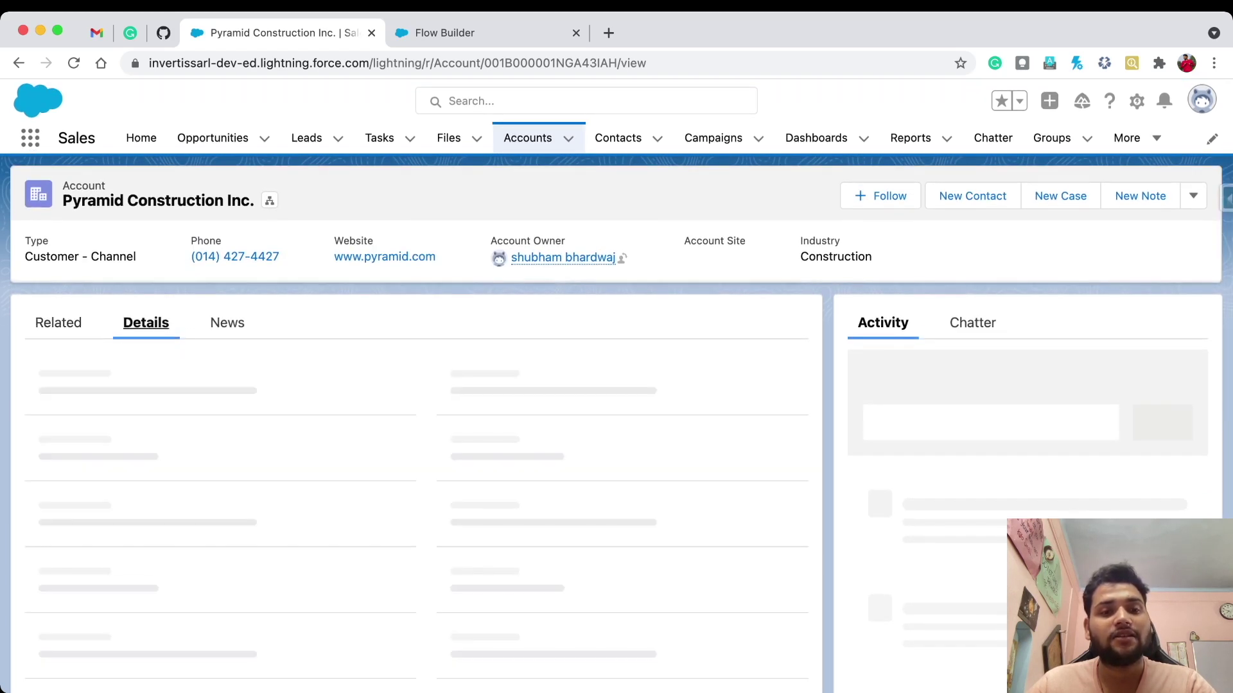
scroll(411, 423, "down", 6)
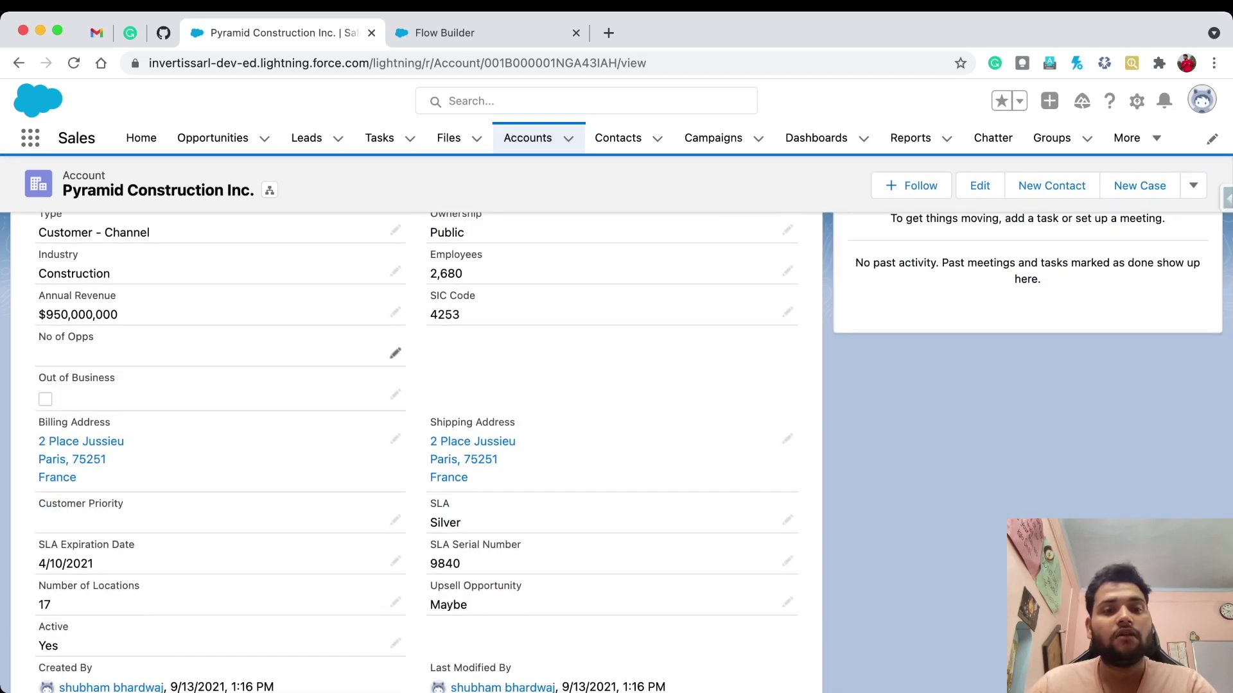
Step: Set the Pyramid Construction Inc. account's Rating to Hot, save the record, and check its No of Opps field
scroll(411, 423, "up", 6)
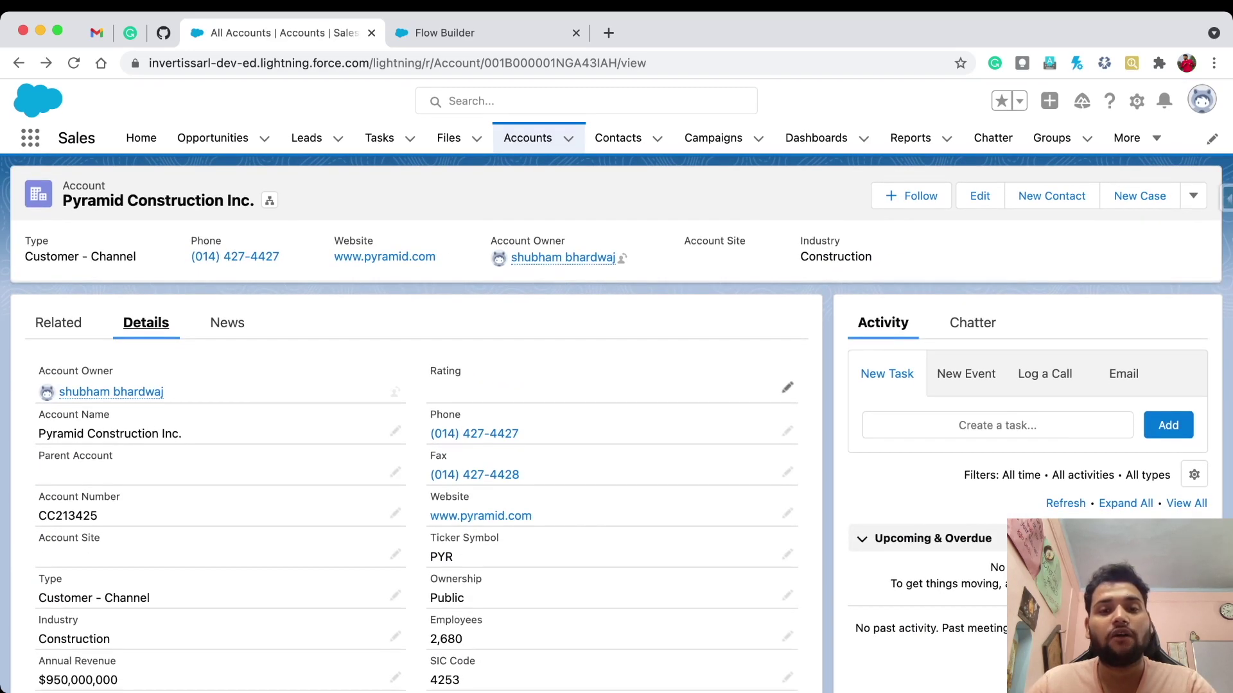
left_click(787, 388)
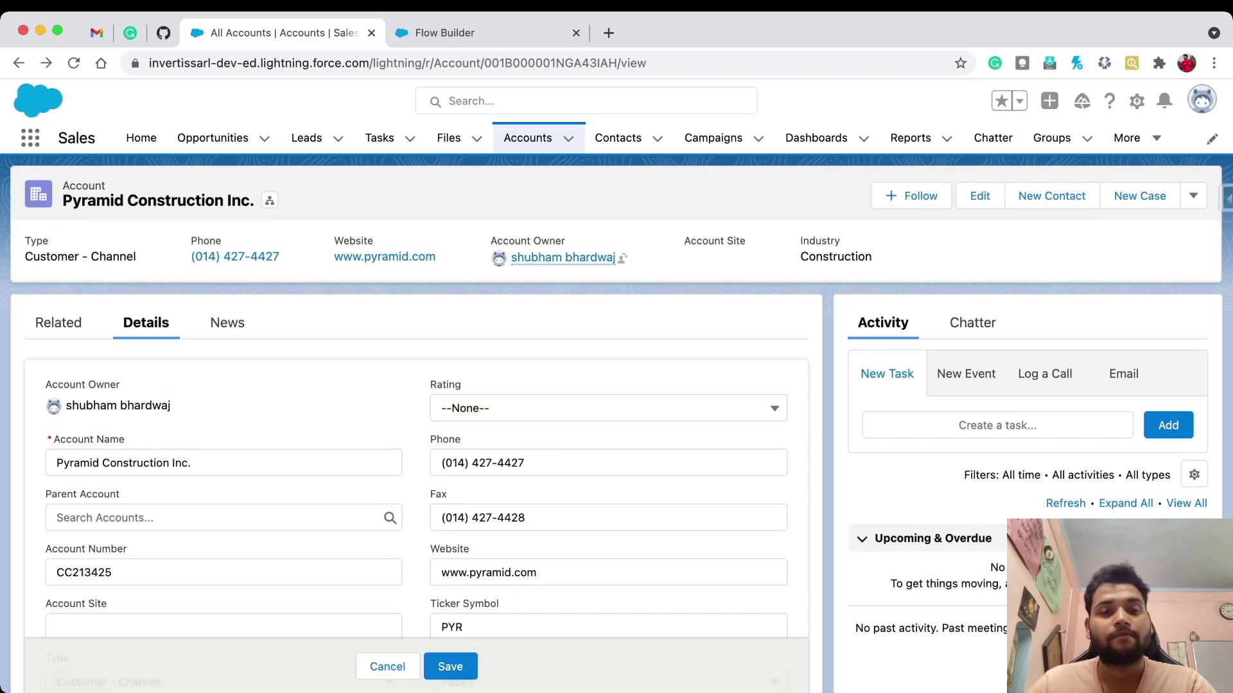
left_click(775, 408)
left_click(473, 471)
left_click(450, 666)
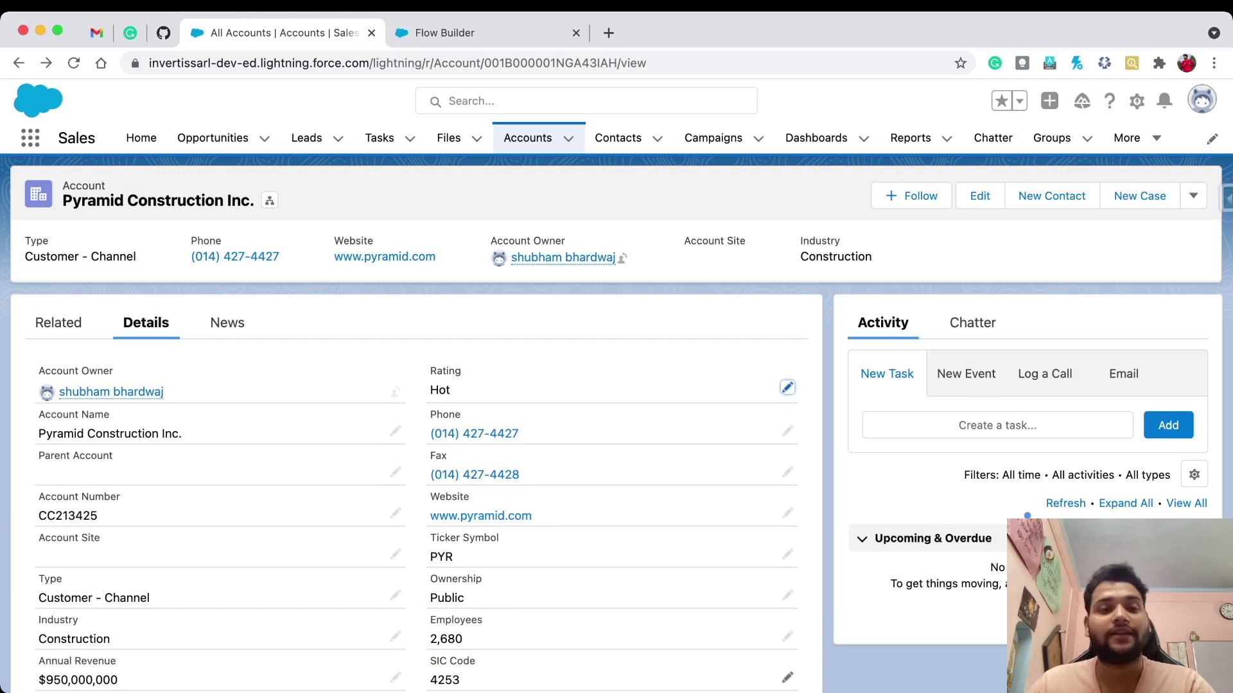
scroll(1028, 516, "down", 5)
scroll(788, 654, "down", 3)
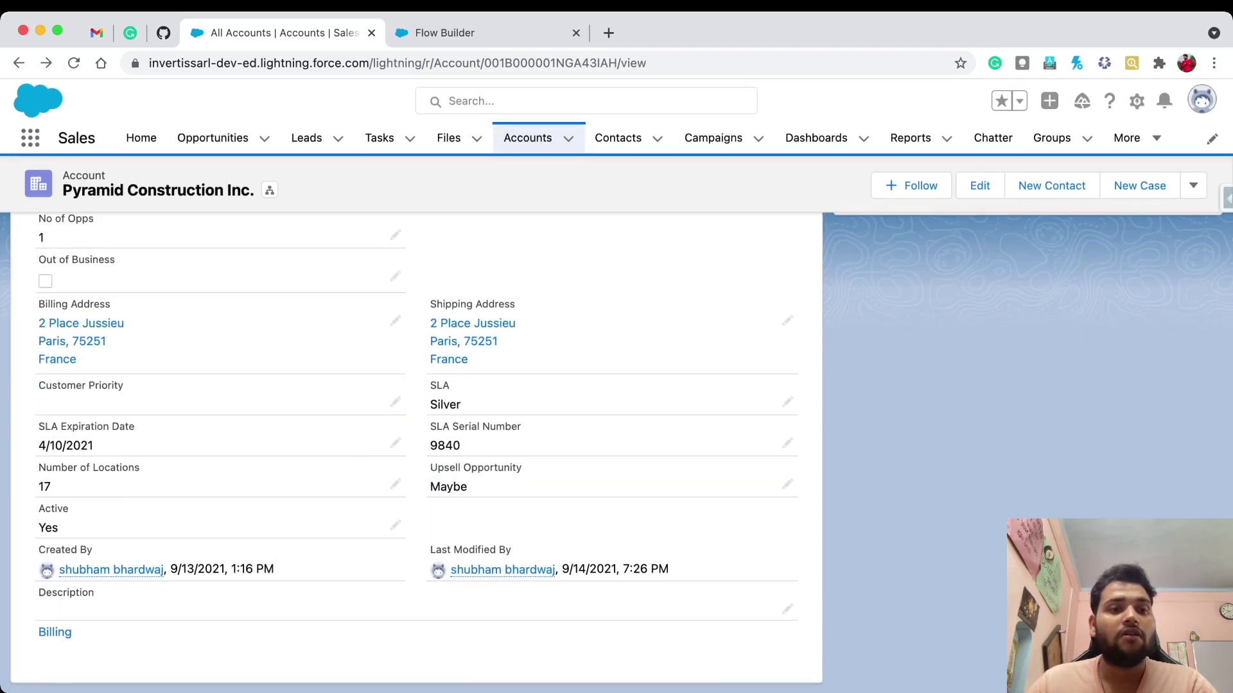
scroll(395, 355, "up", 1)
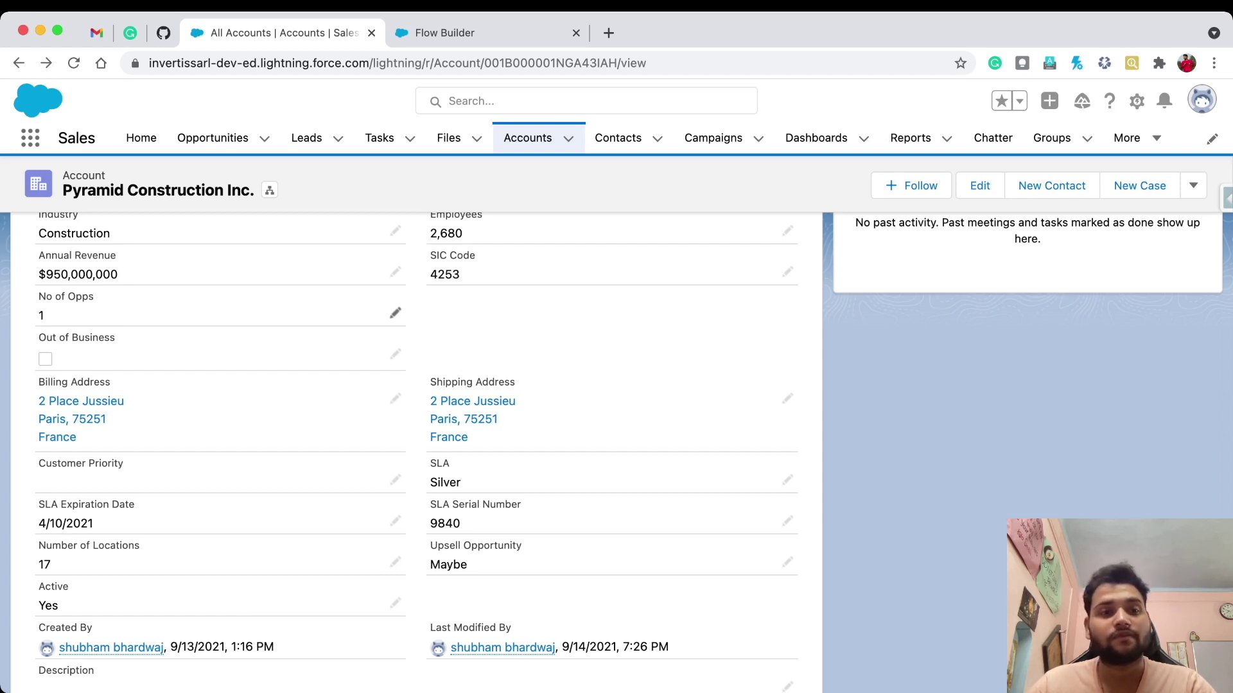
Step: Create a related opportunity named 1 for the account with close date 9/23/2021 and stage Qualification
scroll(395, 313, "up", 6)
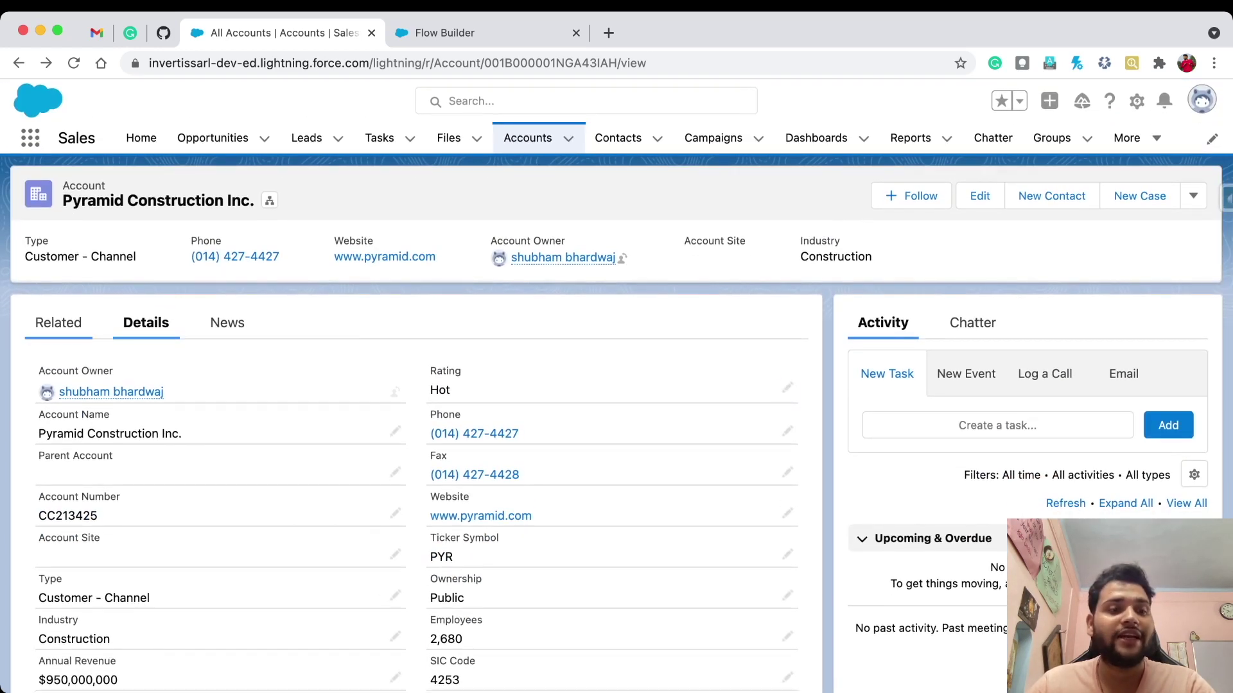
left_click(57, 322)
scroll(416, 450, "down", 10)
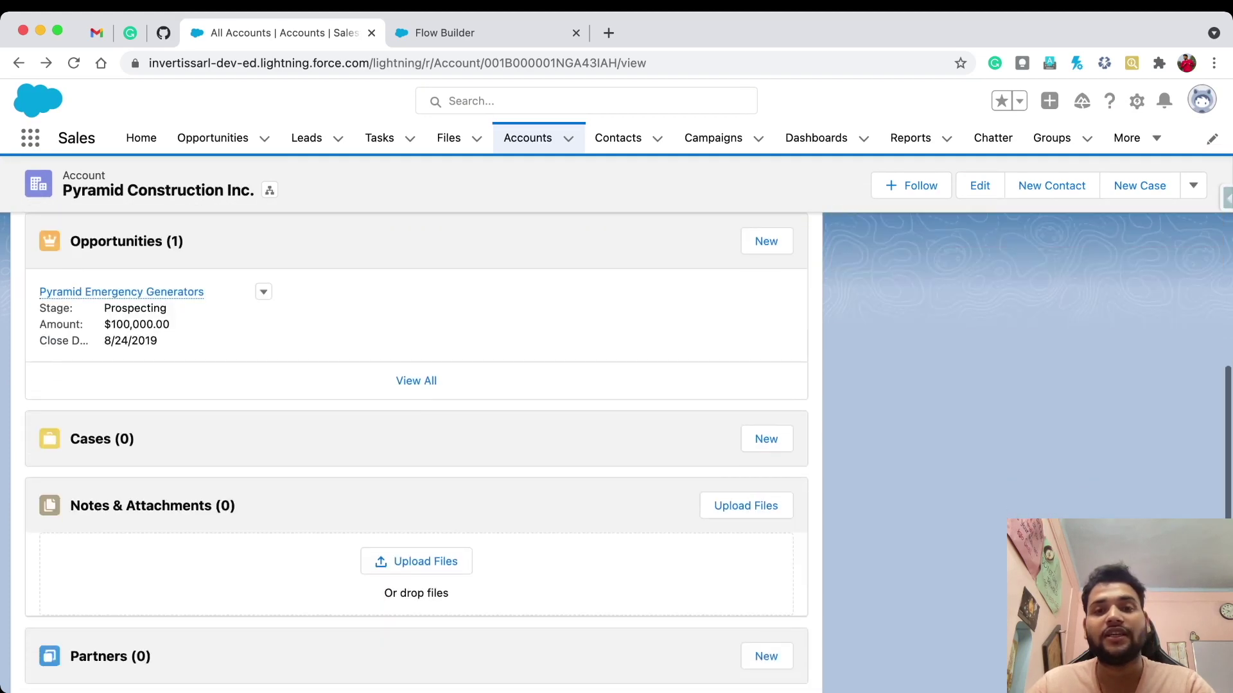
left_click(766, 242)
left_click(448, 356)
type("1")
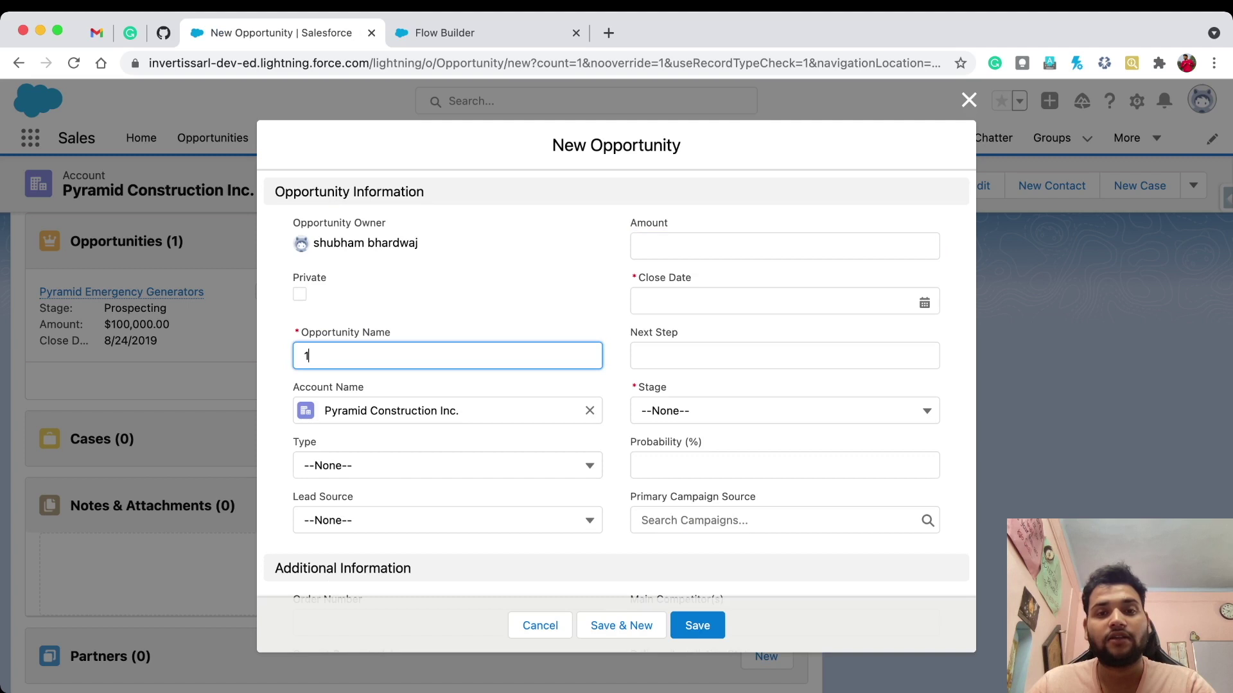
left_click(770, 301)
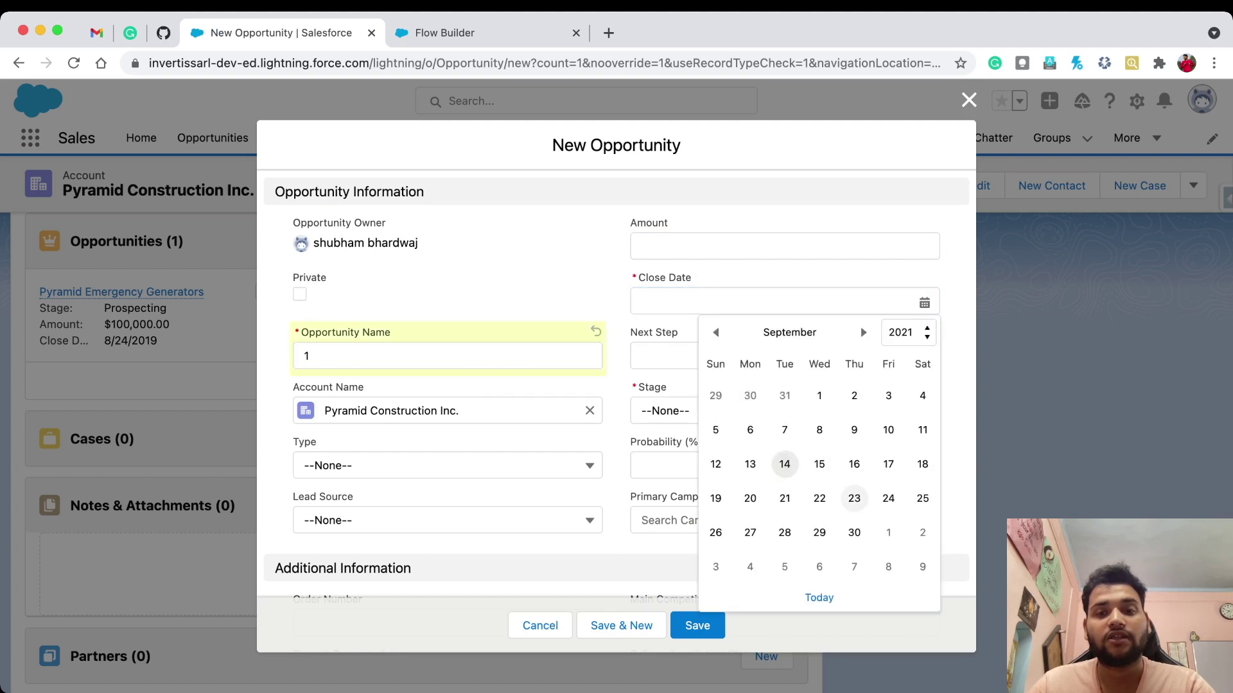
left_click(854, 498)
left_click(784, 411)
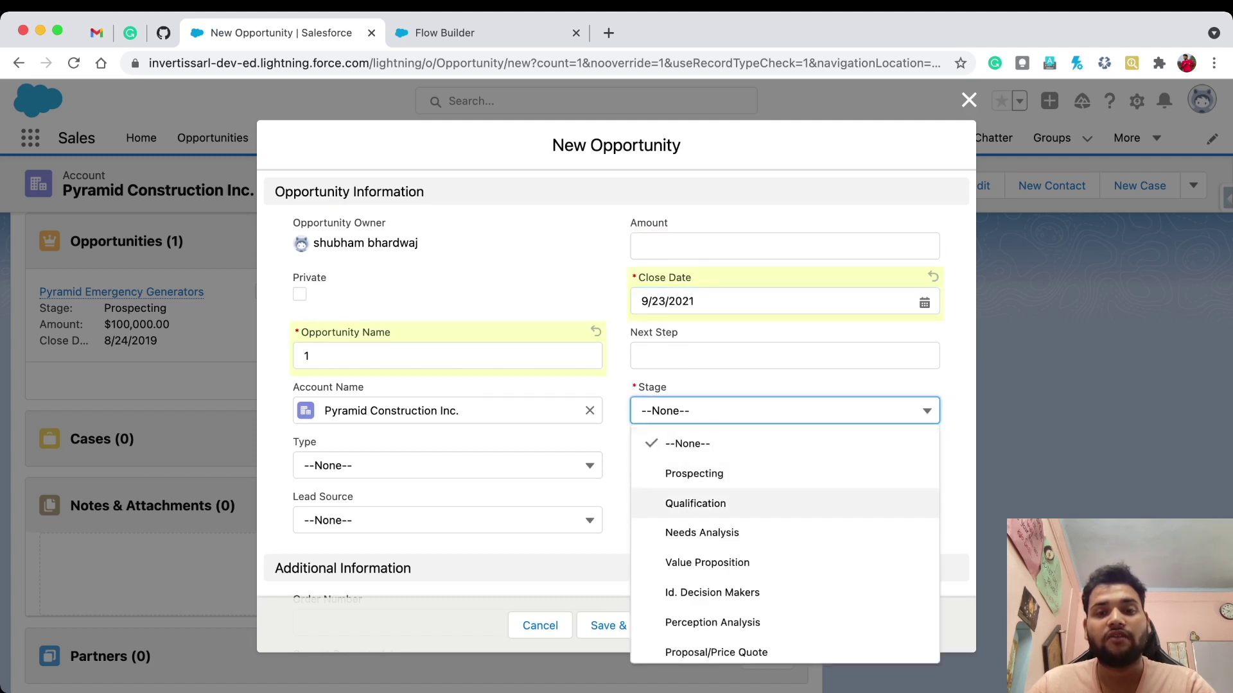
left_click(687, 504)
left_click(697, 625)
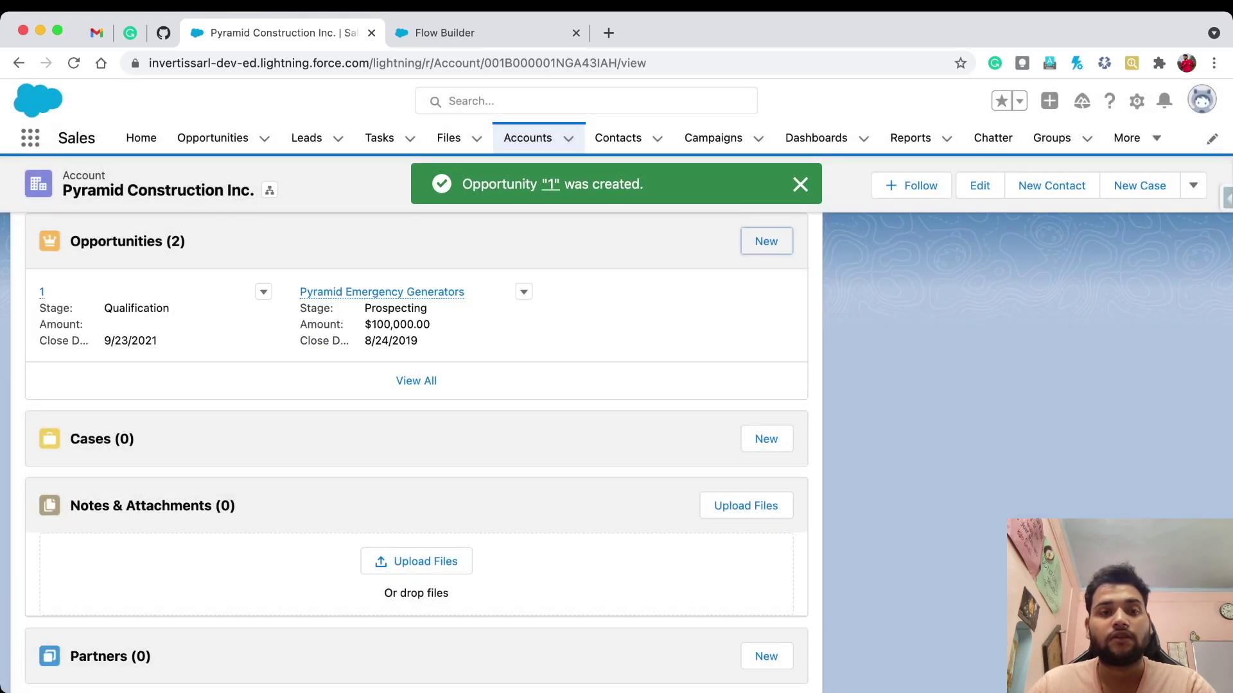
Step: Change the account's Rating to Cold, save the record, and check the No of Opps field in its details
scroll(416, 449, "up", 10)
left_click(146, 323)
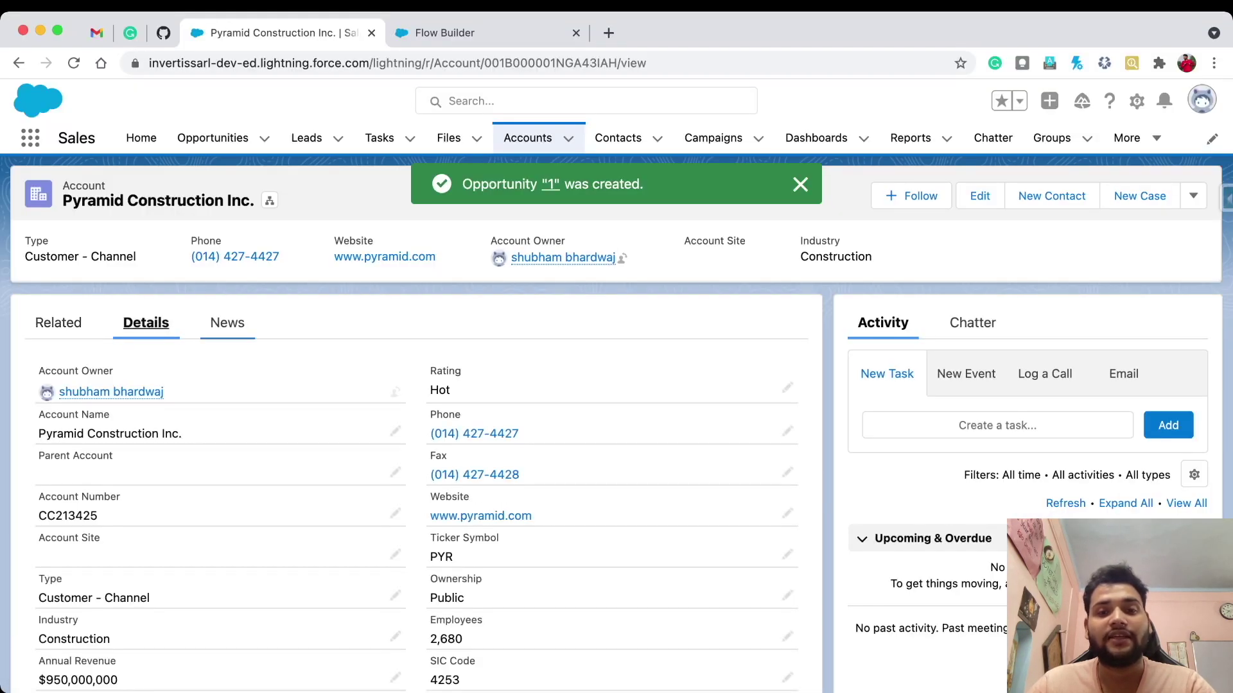
left_click(787, 387)
key("Down")
key("Down")
key("Down")
key("Return")
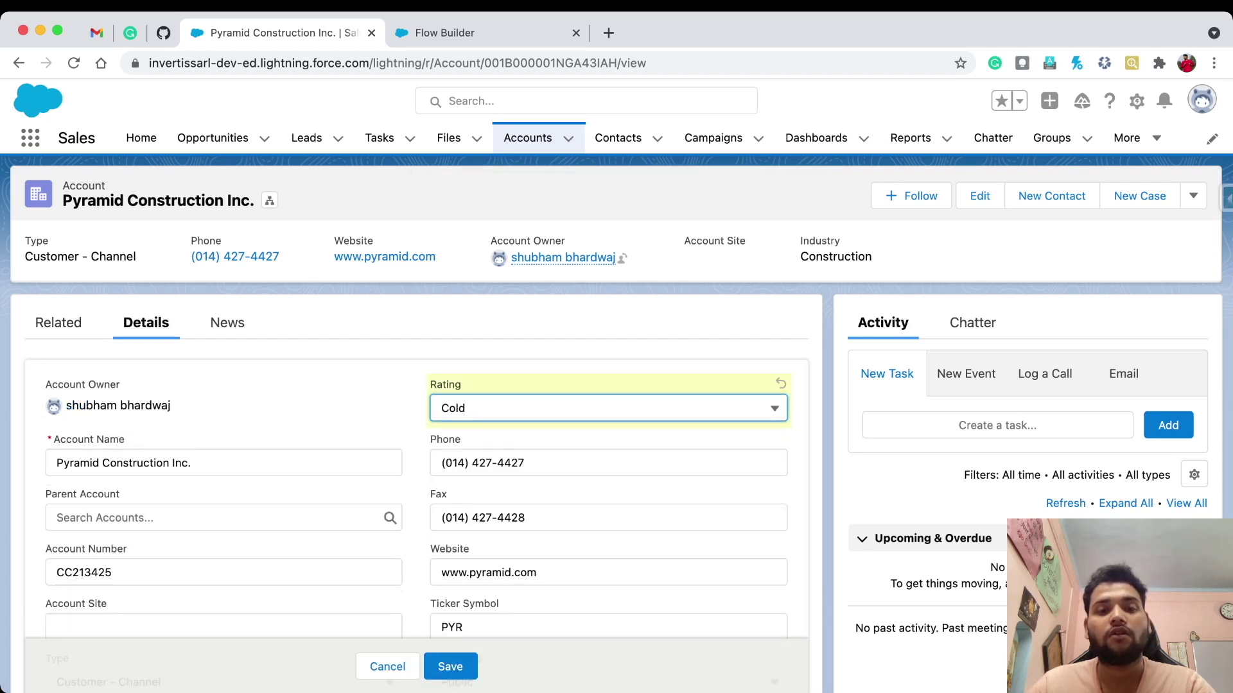
left_click(450, 667)
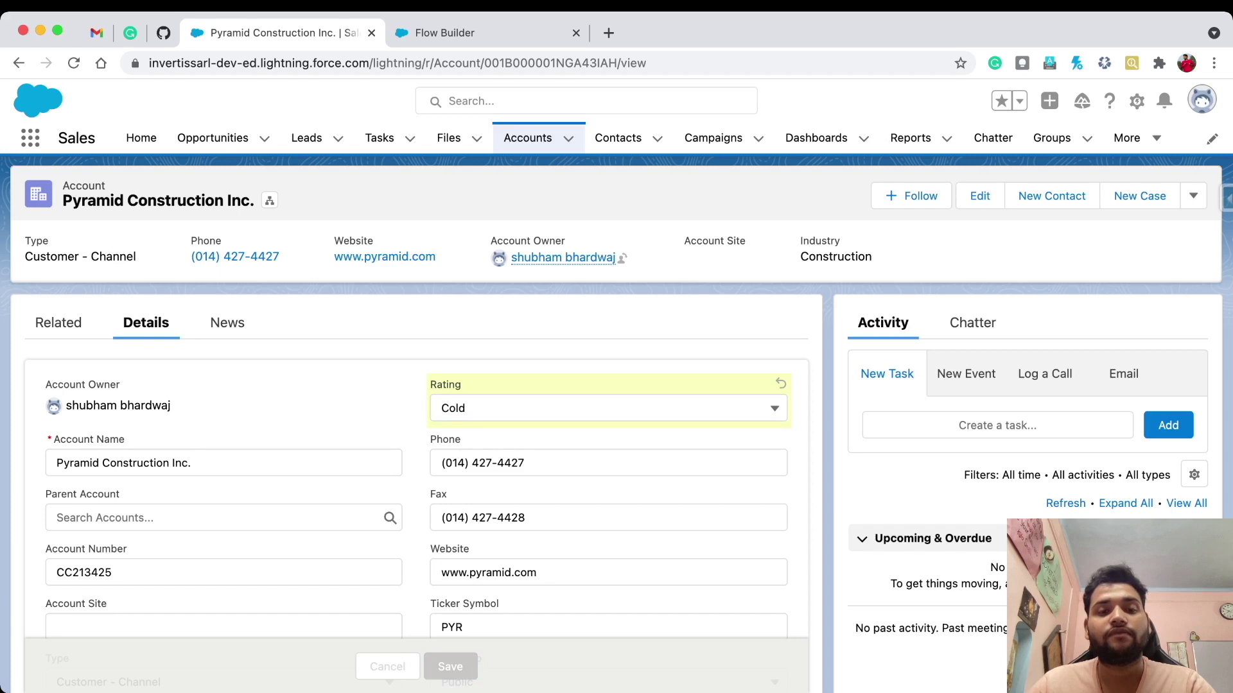
scroll(395, 501, "down", 4)
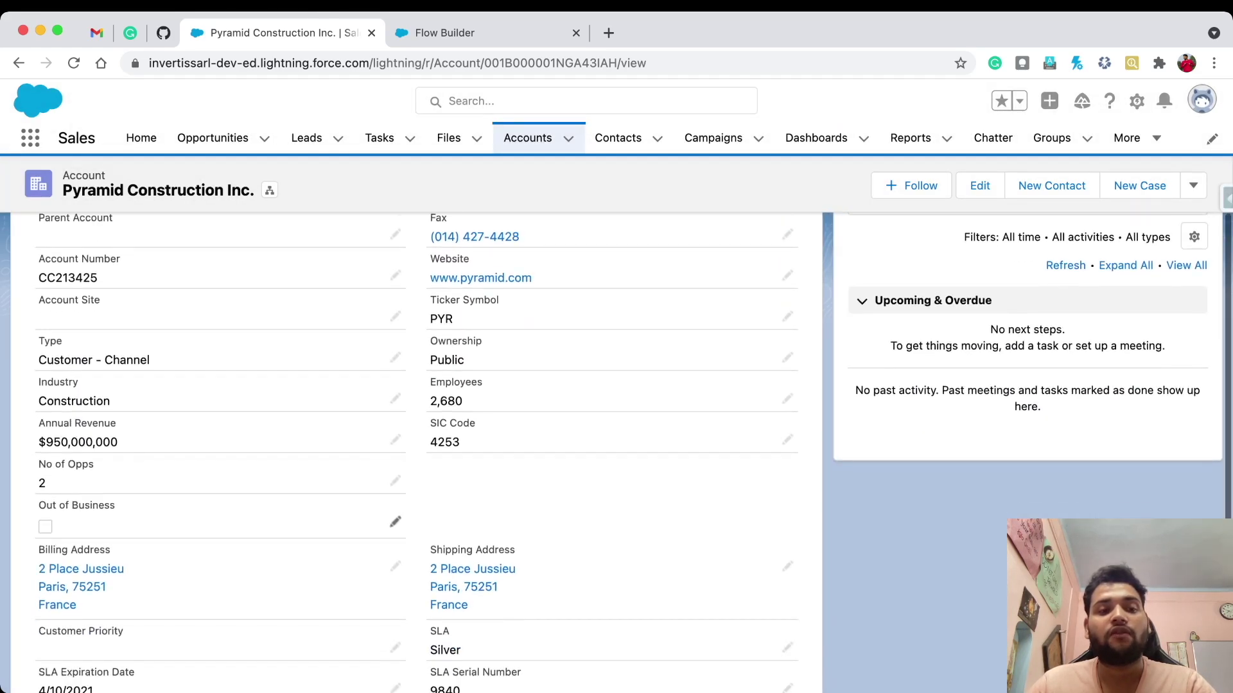
Step: Create a related opportunity named 3 for the account with close date 9/15/2021 and stage Closed Won
scroll(395, 482, "up", 4)
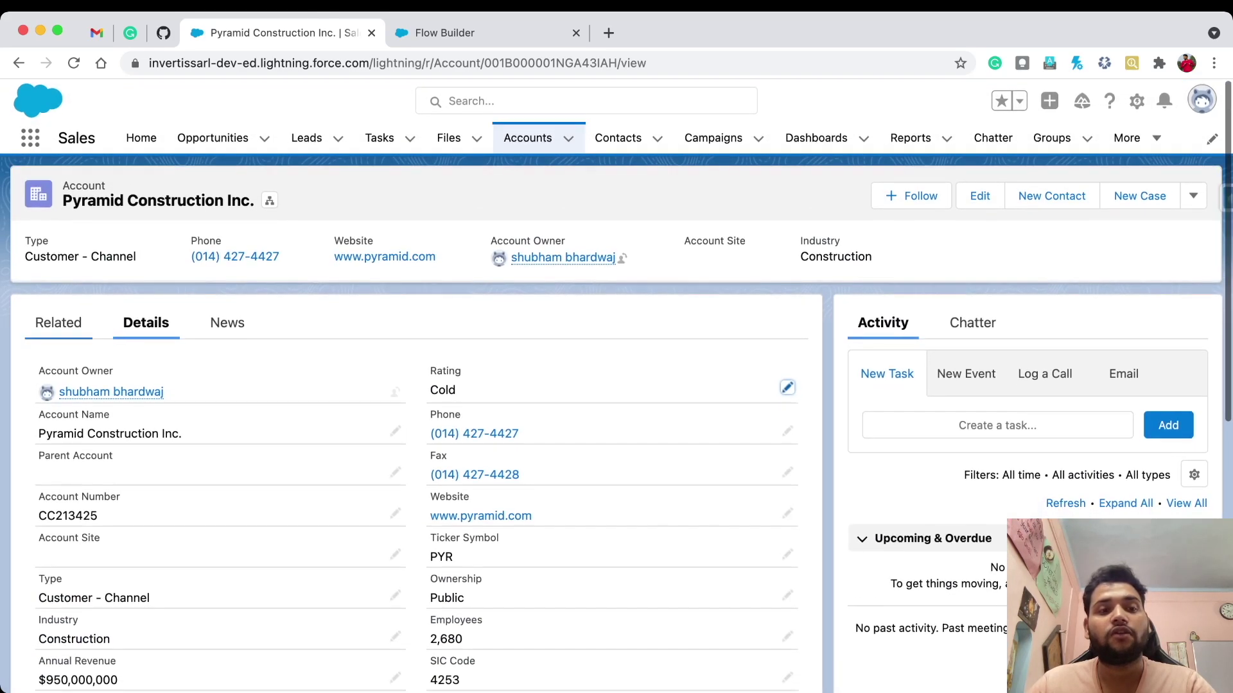
left_click(59, 323)
scroll(706, 385, "down", 5)
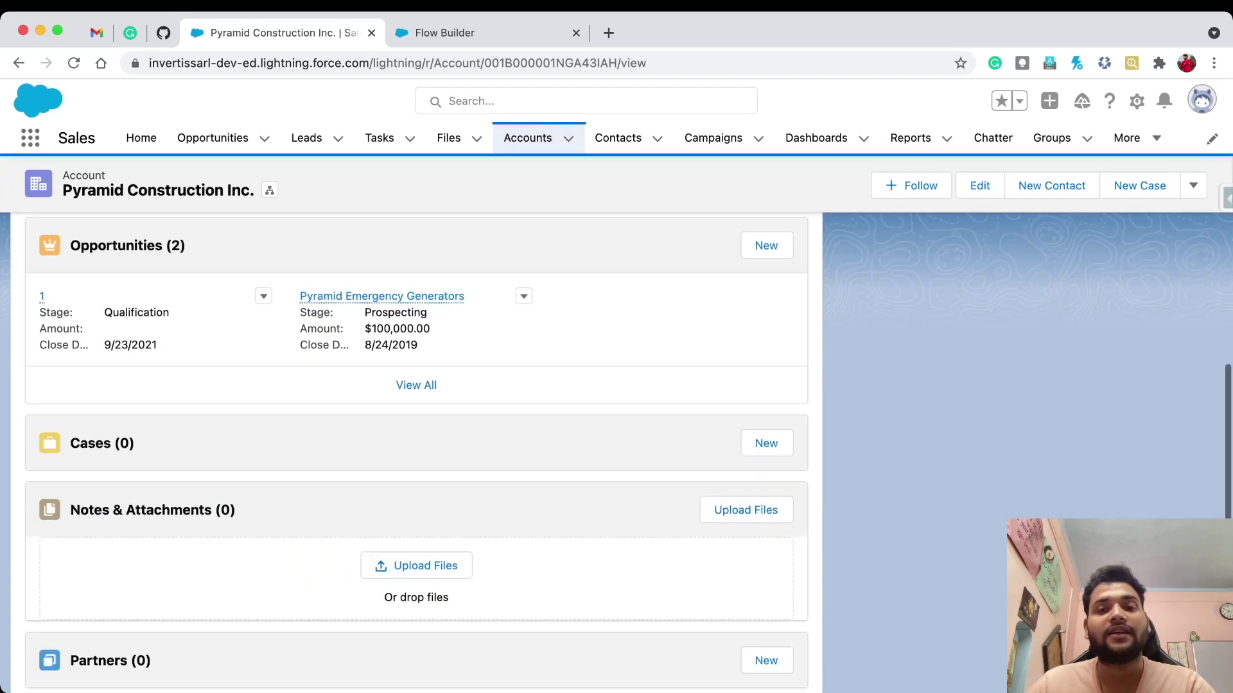
left_click(767, 245)
left_click(385, 356)
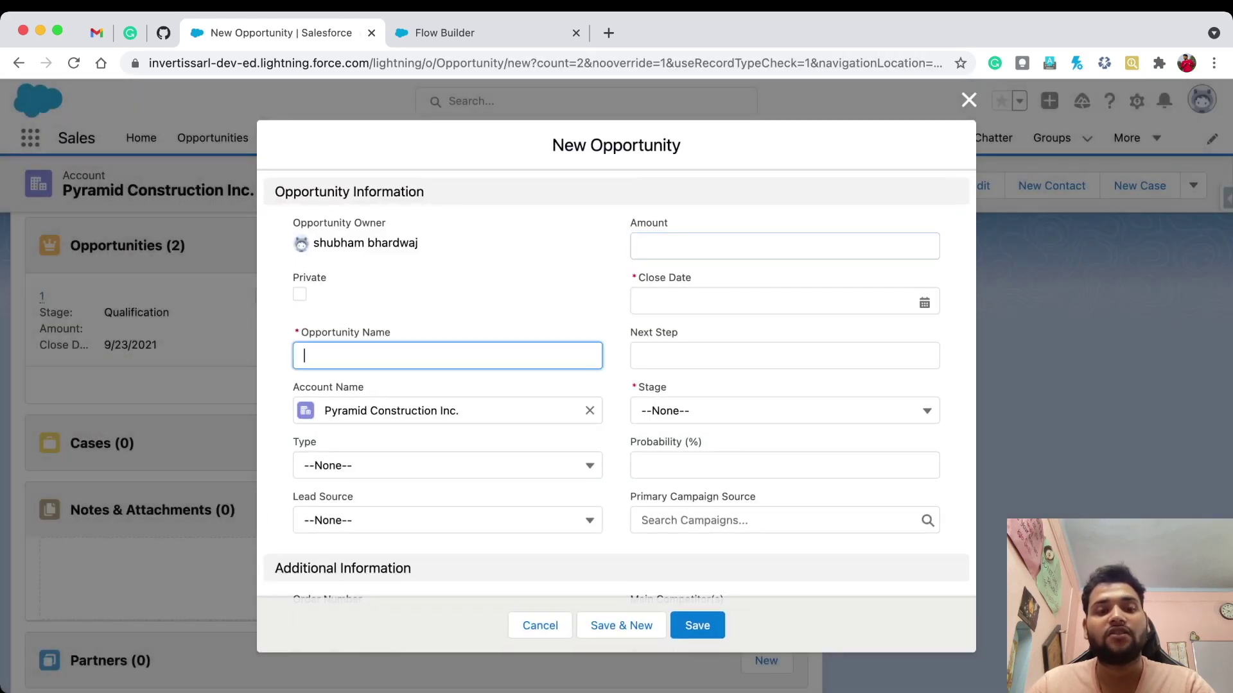
type("3")
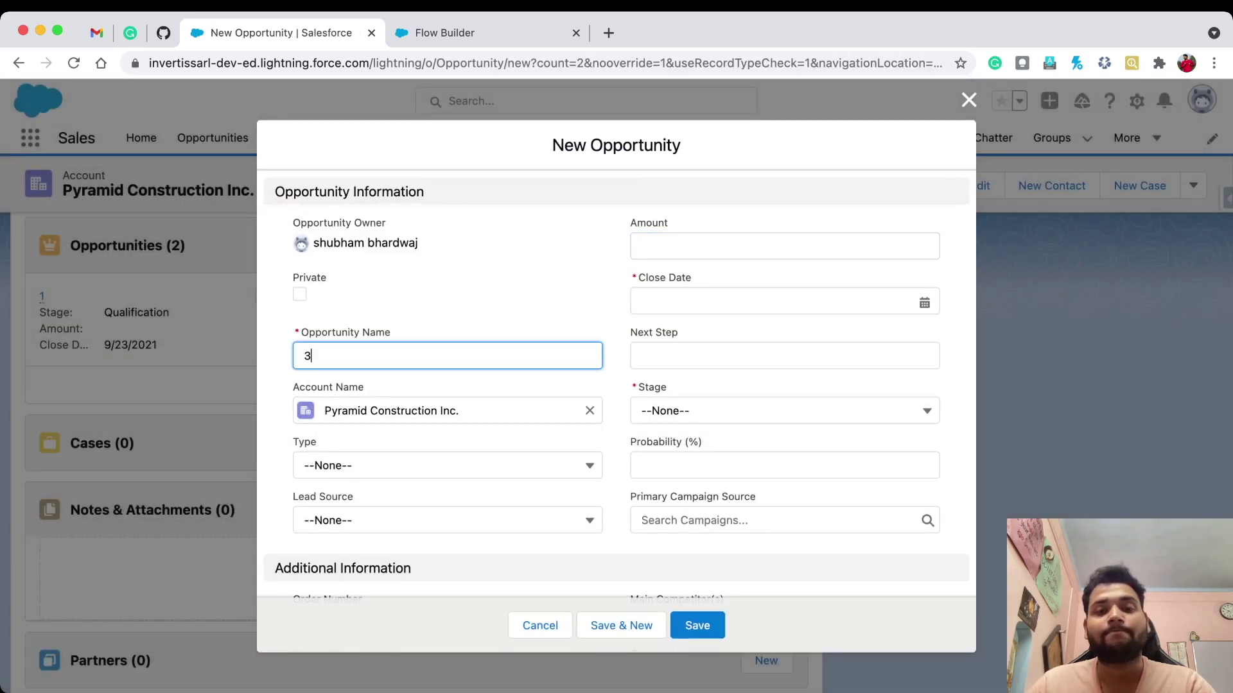
left_click(707, 301)
left_click(818, 464)
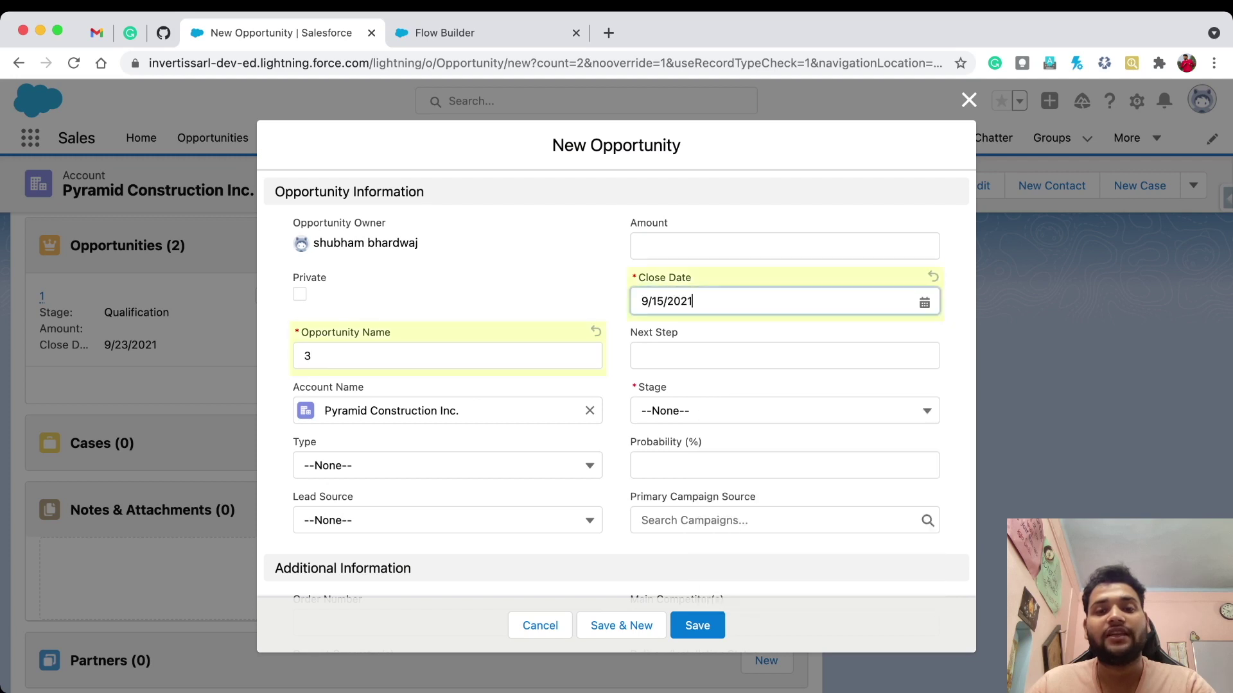
left_click(784, 411)
scroll(739, 552, "down", 2)
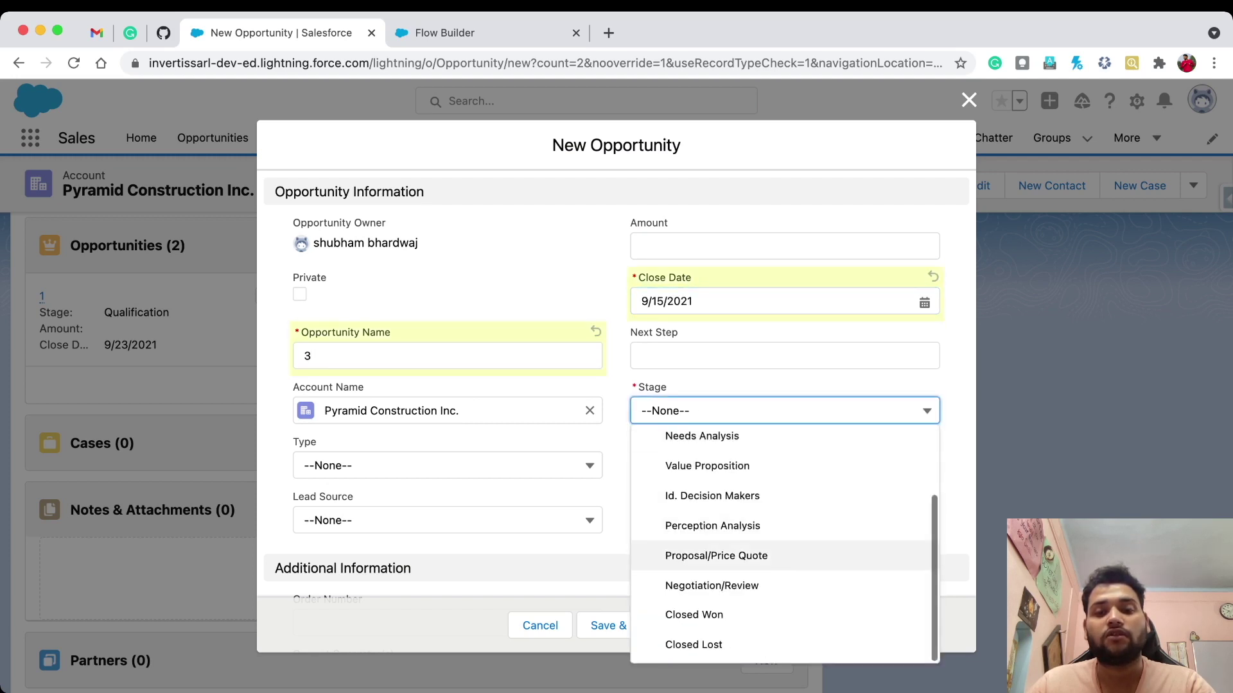
left_click(680, 613)
left_click(697, 626)
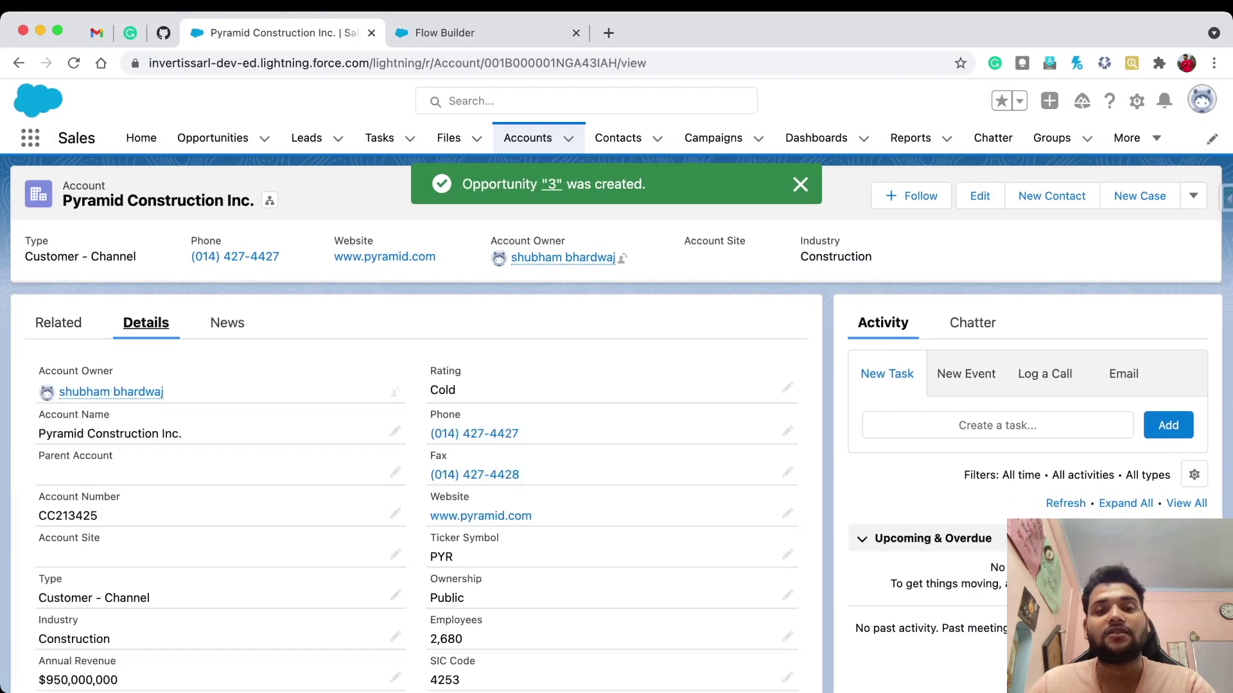
Step: Set the account's Rating back to Hot, save the record, and check whether No of Opps counts the closed opportunity
left_click(787, 387)
left_click(706, 409)
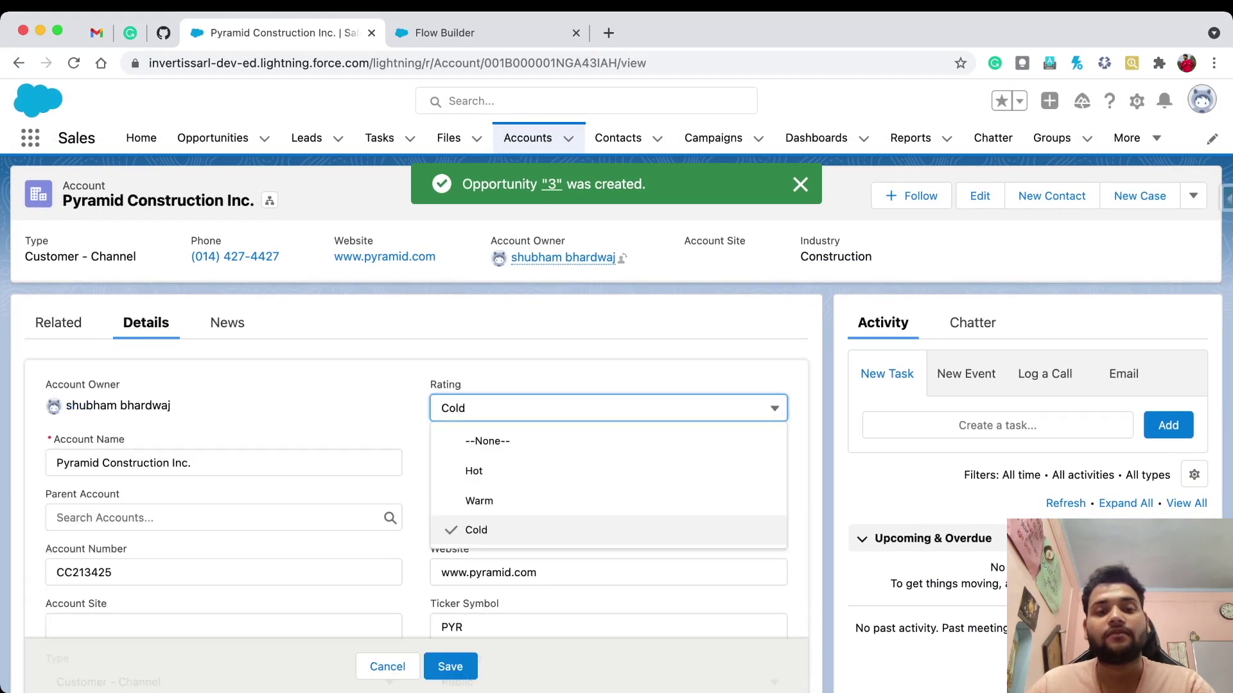
left_click(474, 470)
left_click(450, 667)
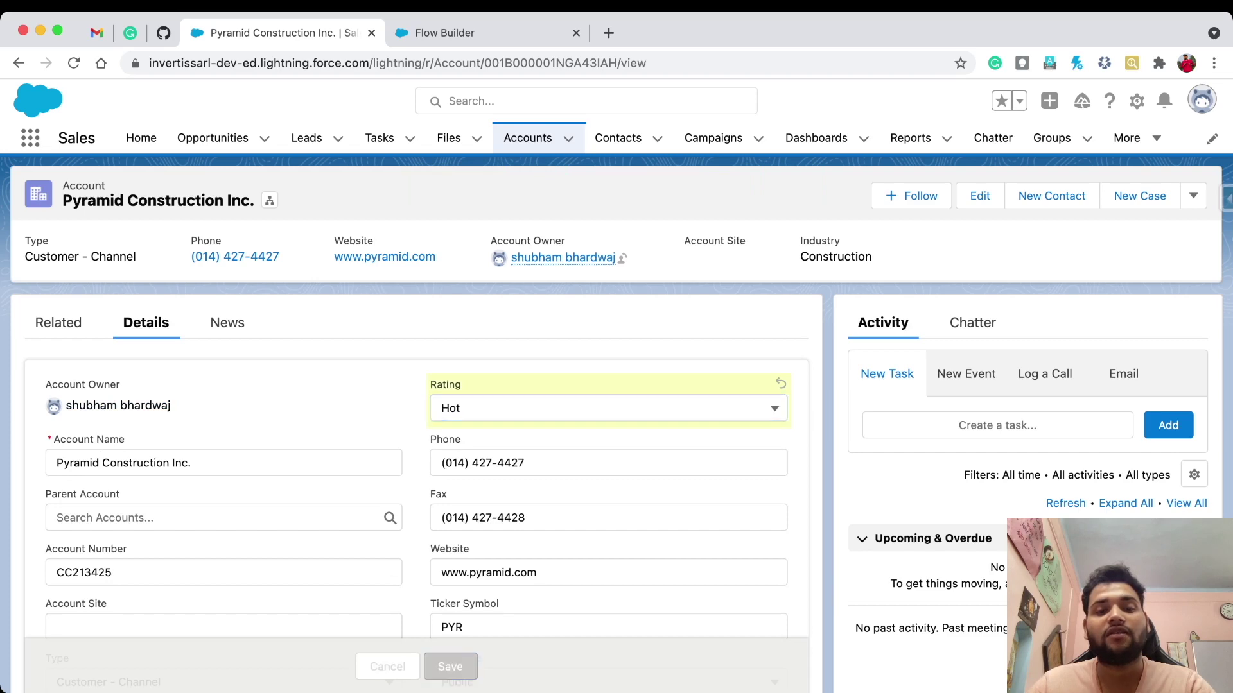
scroll(395, 438, "down", 5)
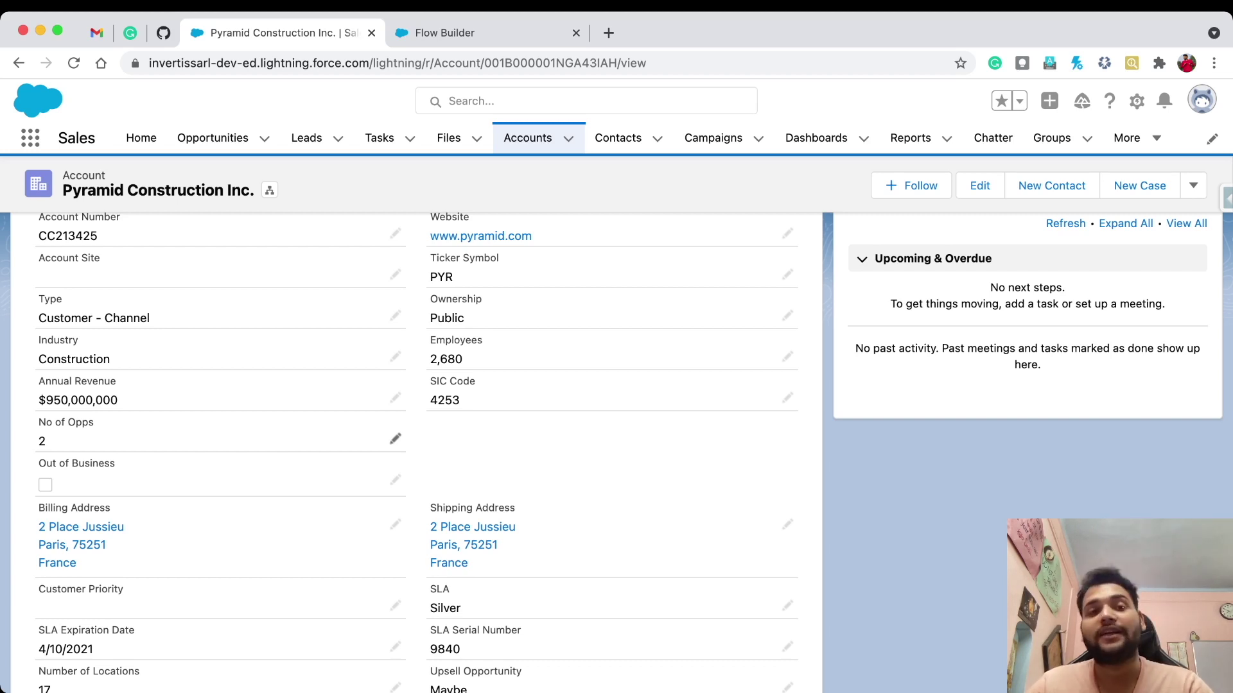
Step: In Flow Builder, delete the update No of Opps field assignment and set the get Count assignment's variable to {!$Record.No_of_Opps__c}
key("ctrl+Tab")
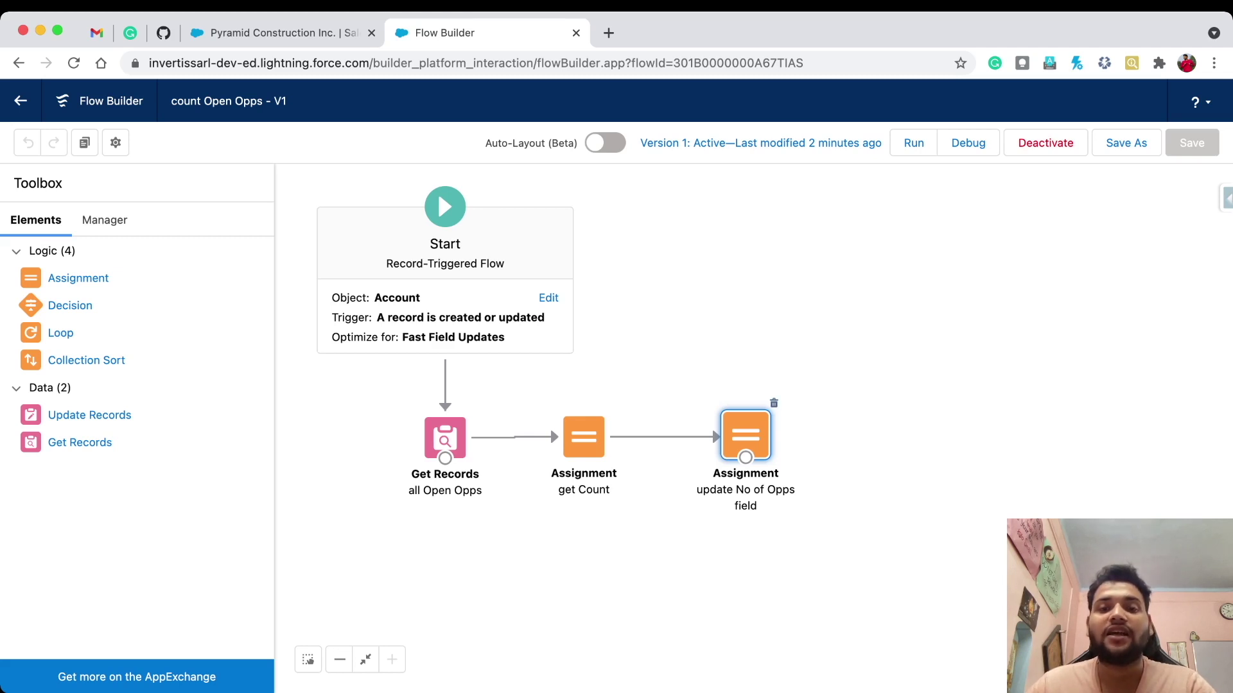
key("Delete")
double_click(584, 438)
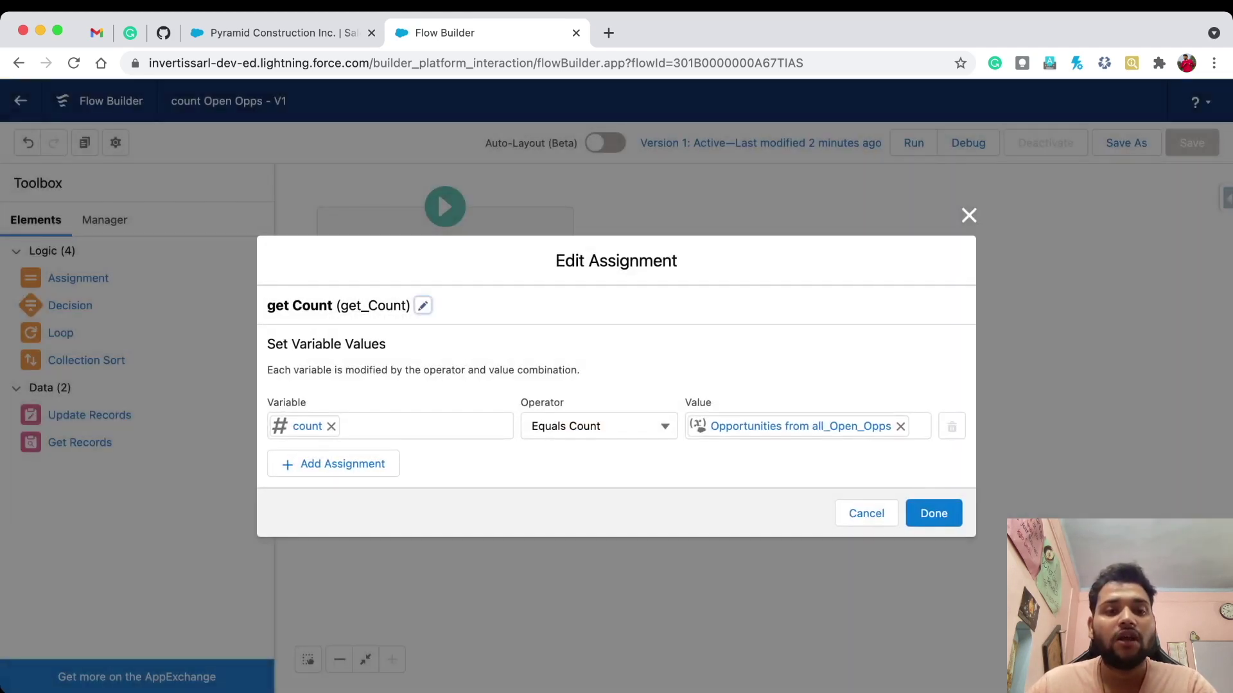
left_click(331, 427)
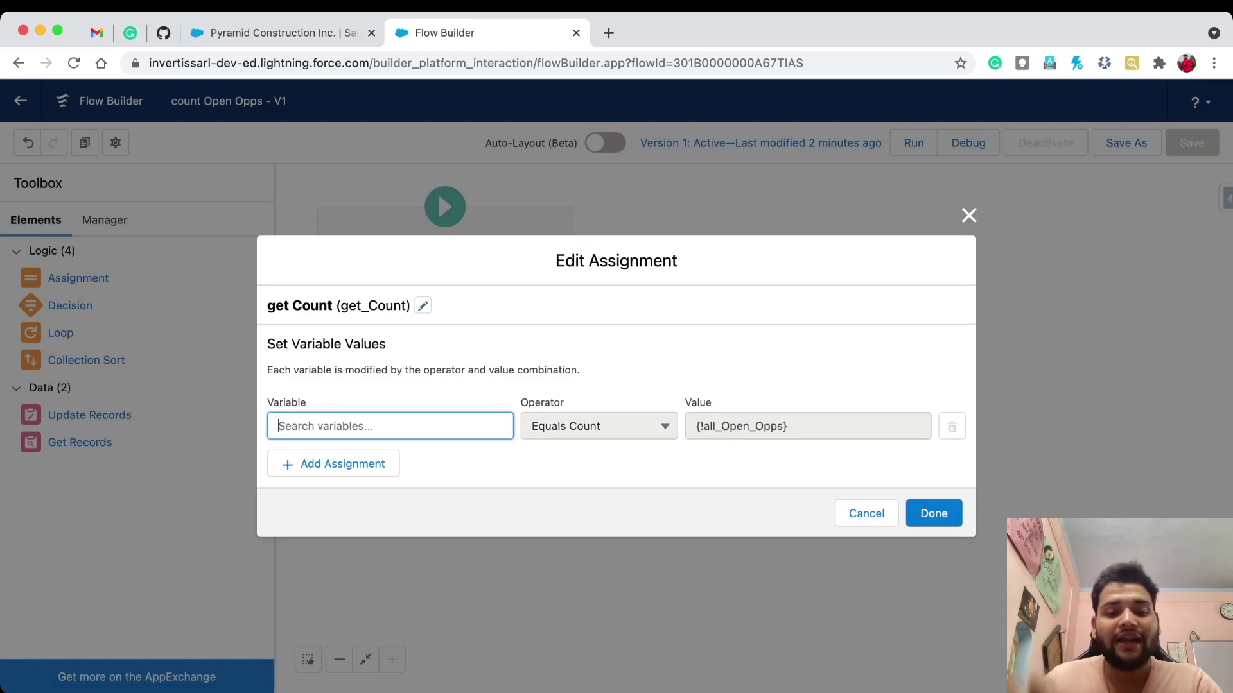
type("record")
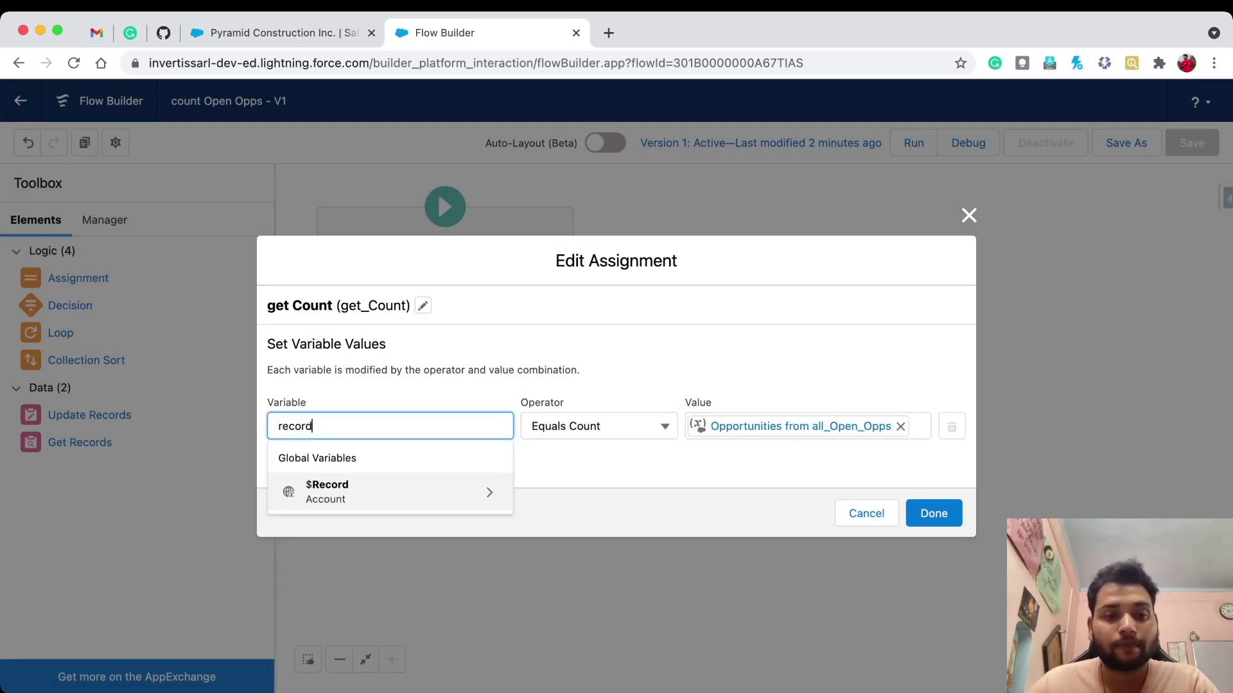
left_click(326, 517)
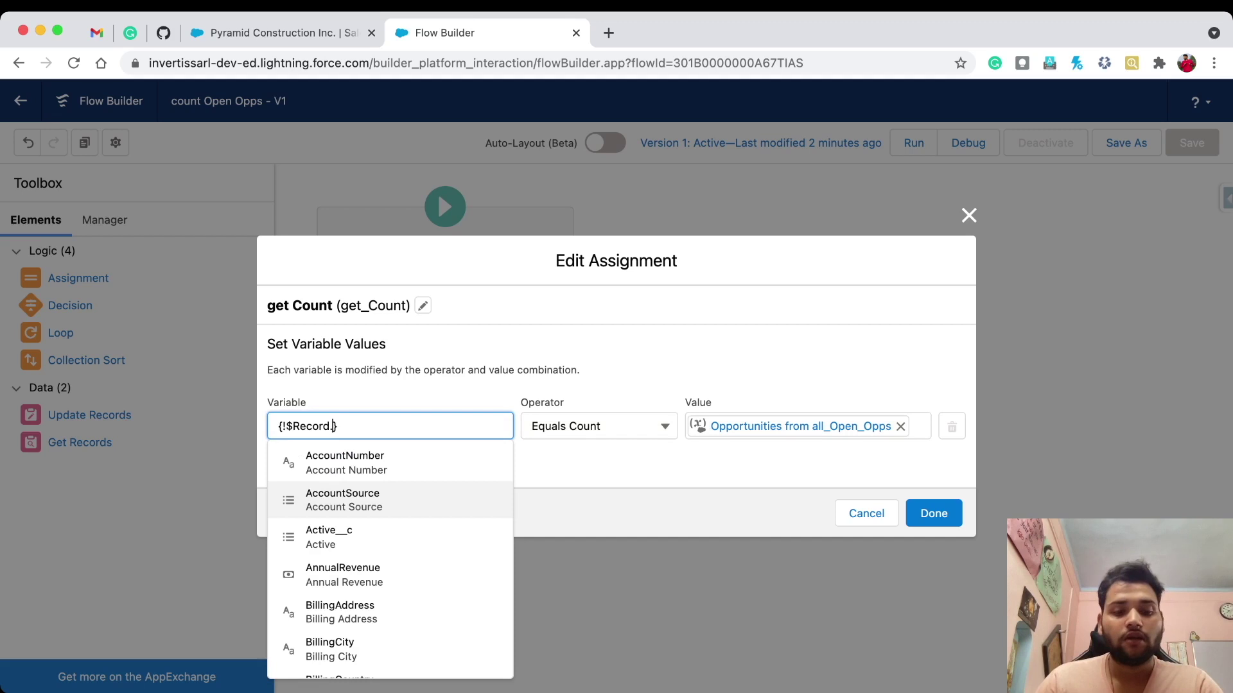
type("no")
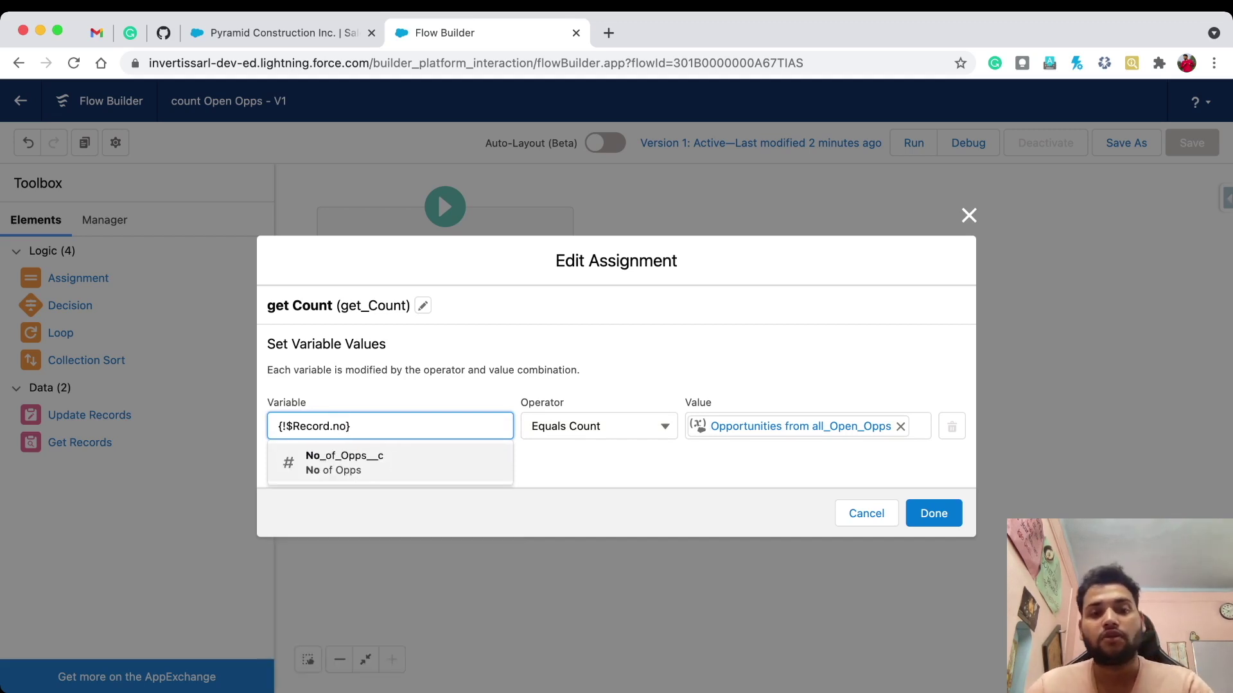
key("Return")
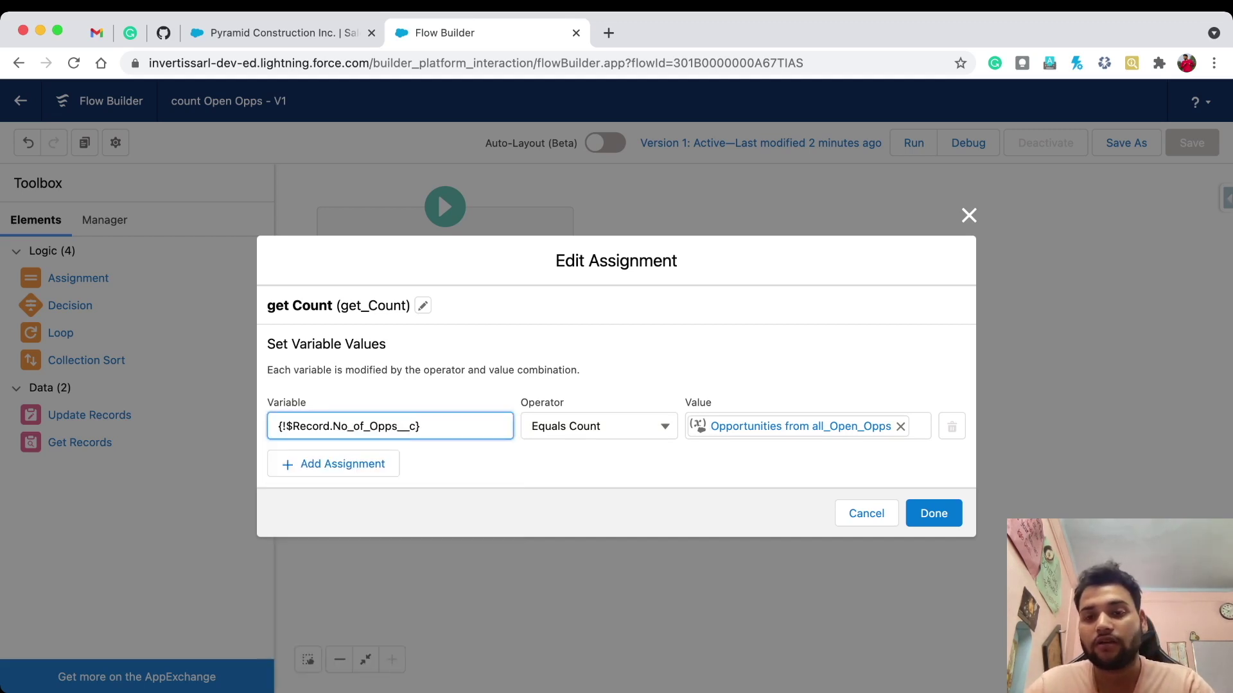
left_click(933, 513)
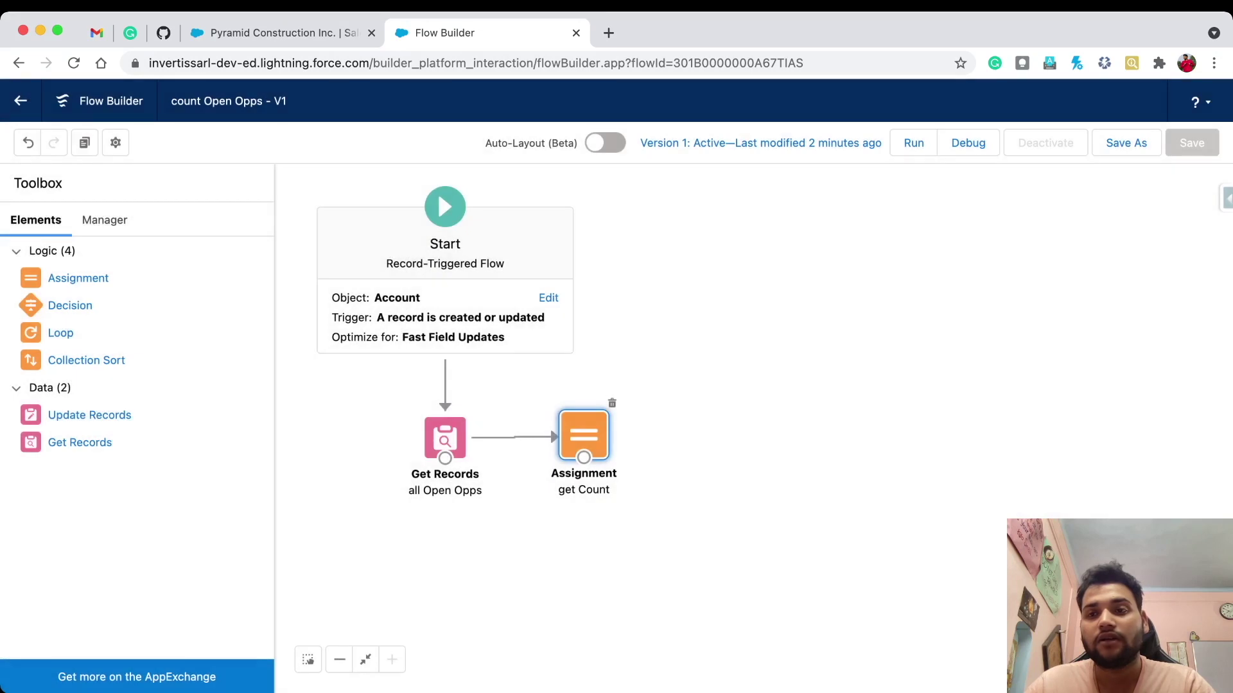
Step: Save the simplified count Open Opps flow as a new version and activate that version
left_click(1126, 144)
left_click(935, 527)
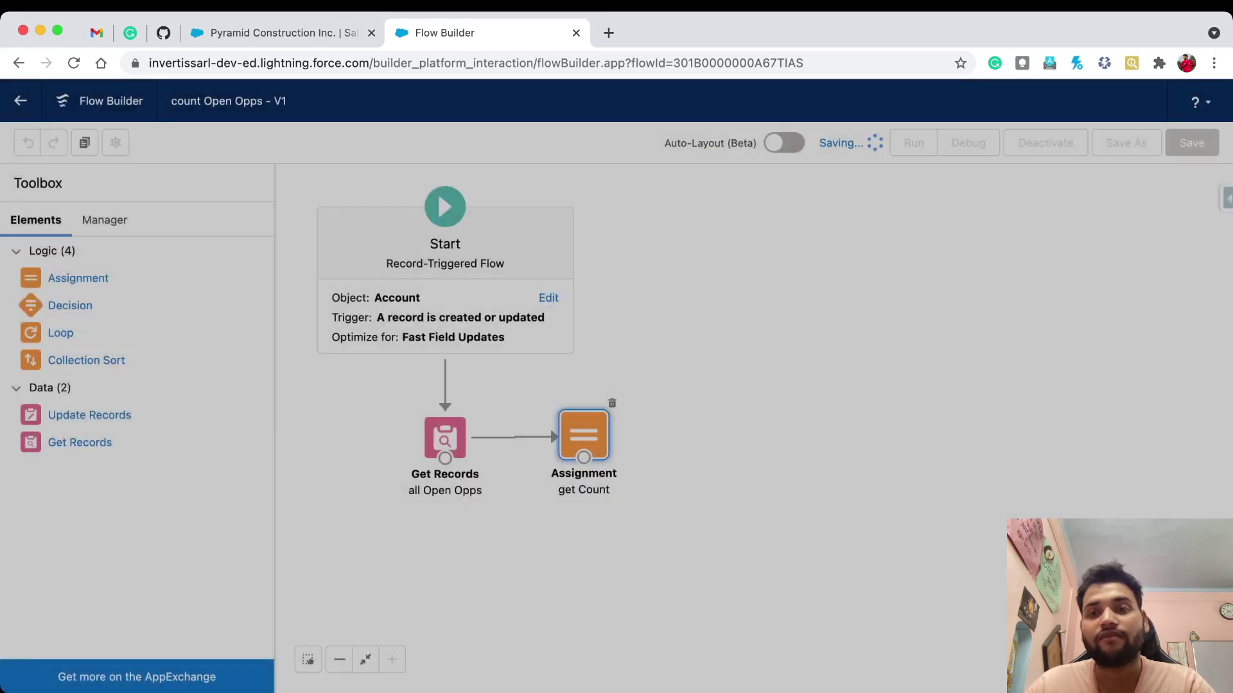
left_click(1045, 143)
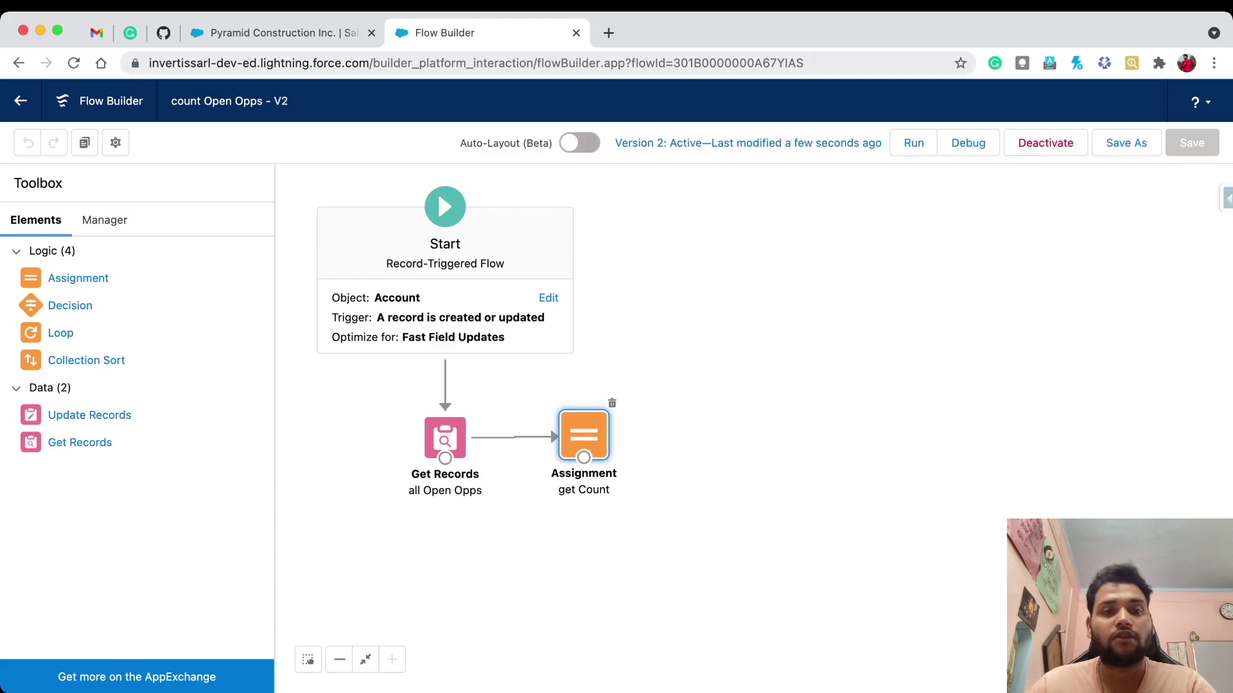
Step: Switch to the Pyramid Construction Inc. account in Salesforce and open its related opportunity 3
key("ctrl+shift+Tab")
scroll(788, 388, "down", 1)
scroll(787, 388, "up", 5)
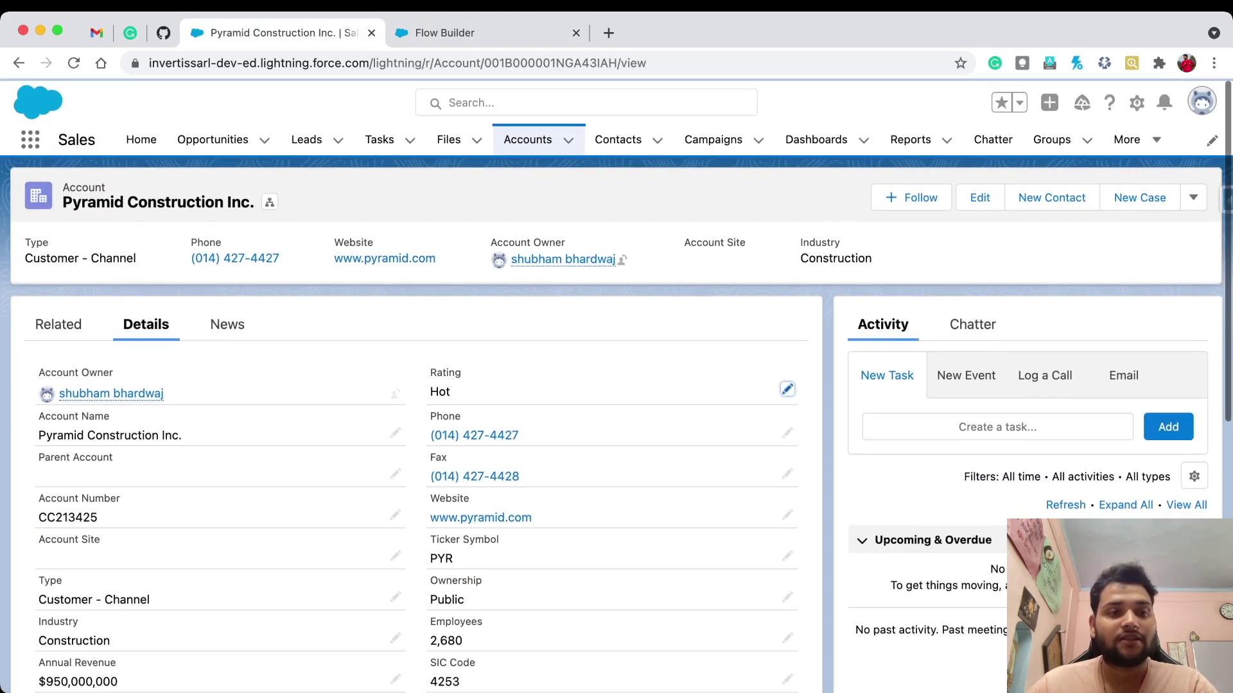
left_click(61, 323)
scroll(616, 450, "down", 8)
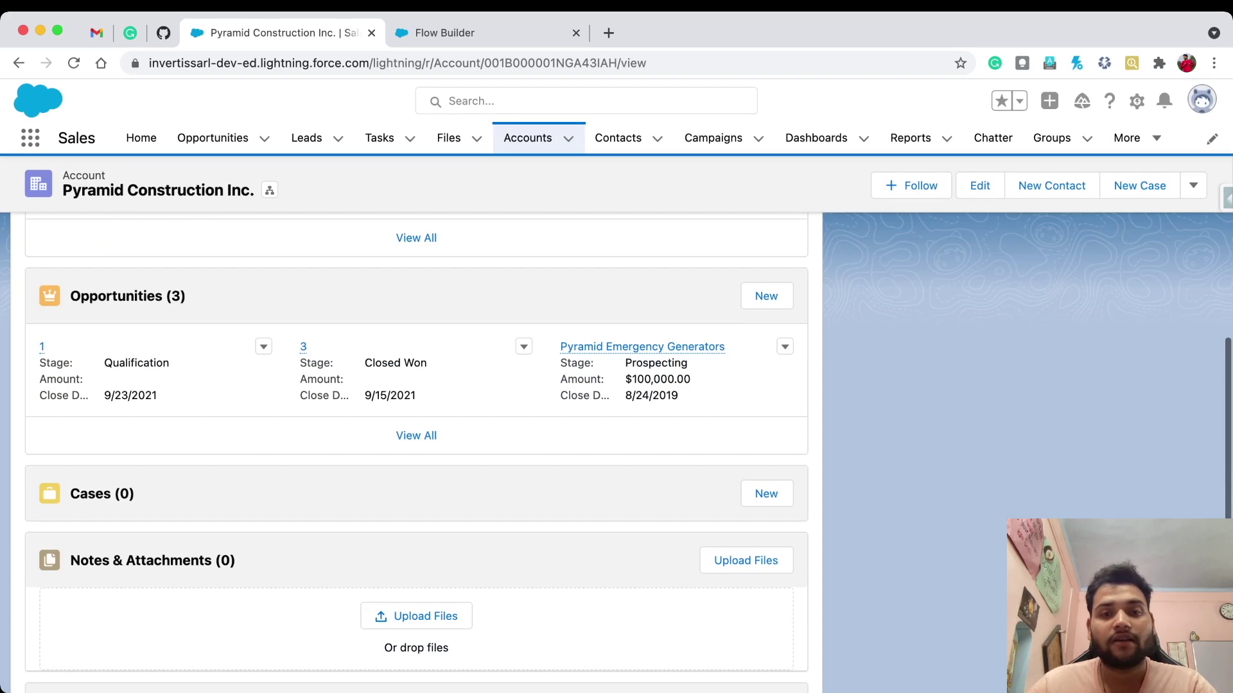
mouse_move(674, 347)
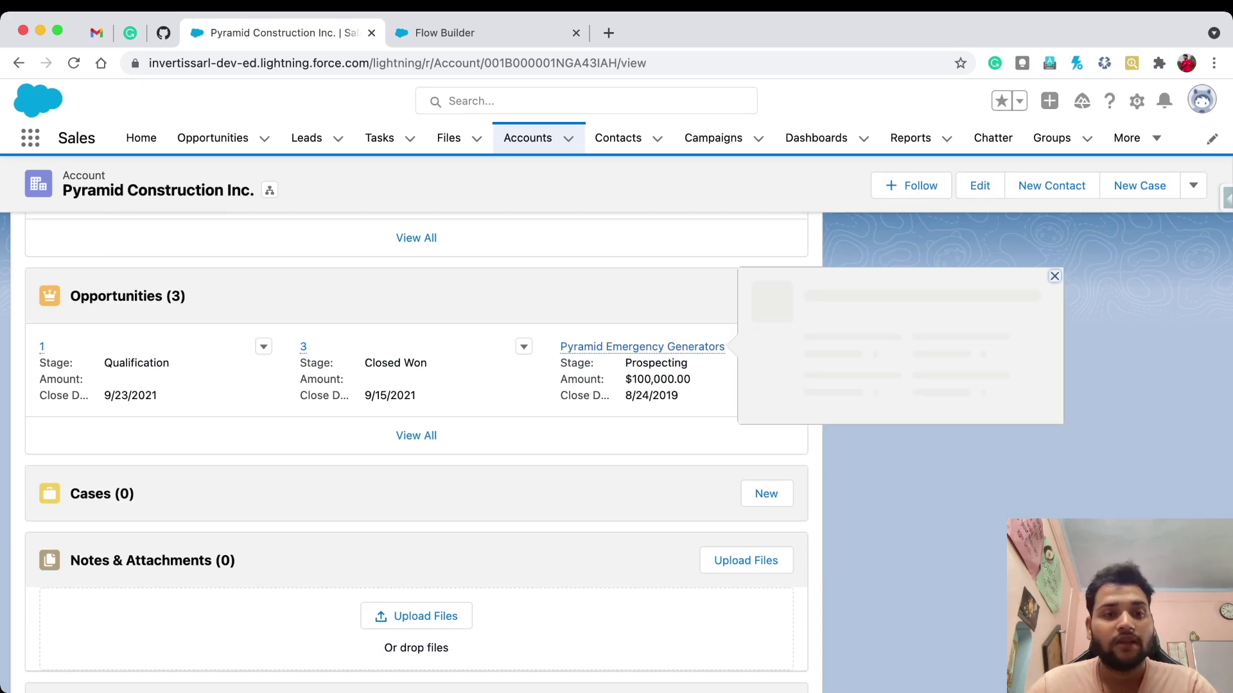
left_click(642, 347)
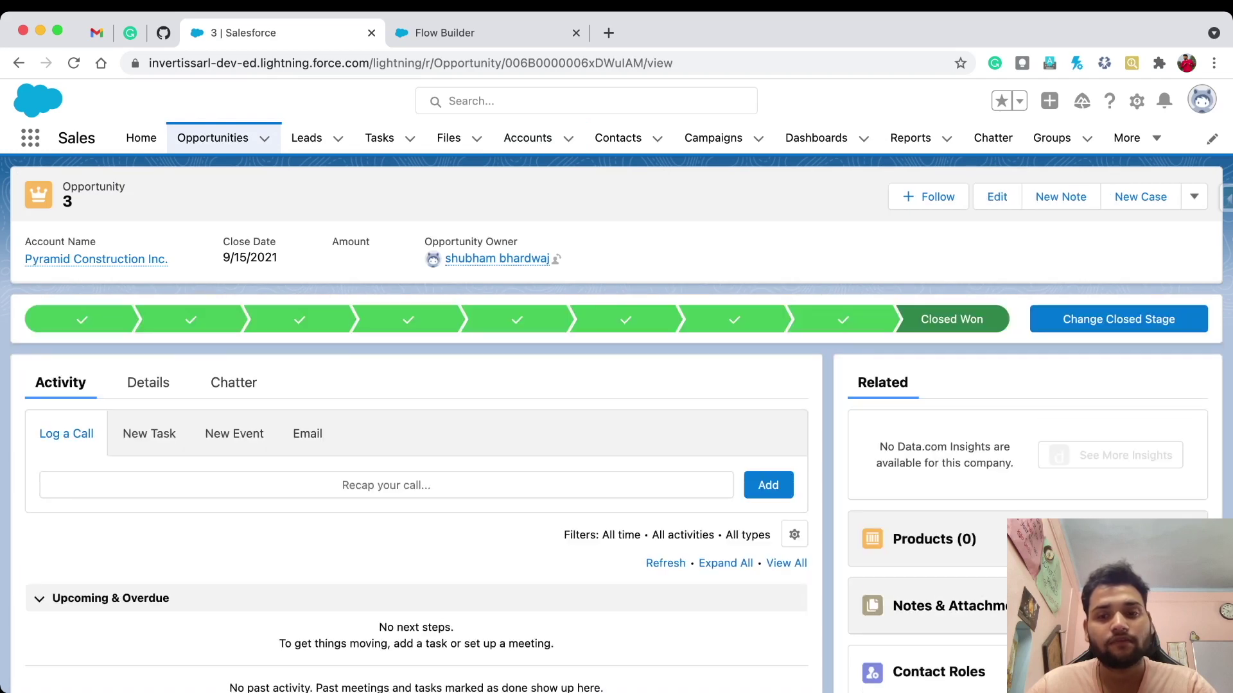
Step: Change opportunity 3 from Closed Won to the Id. Decision Makers stage and make that its current stage
scroll(616, 385, "down", 3)
scroll(617, 386, "up", 3)
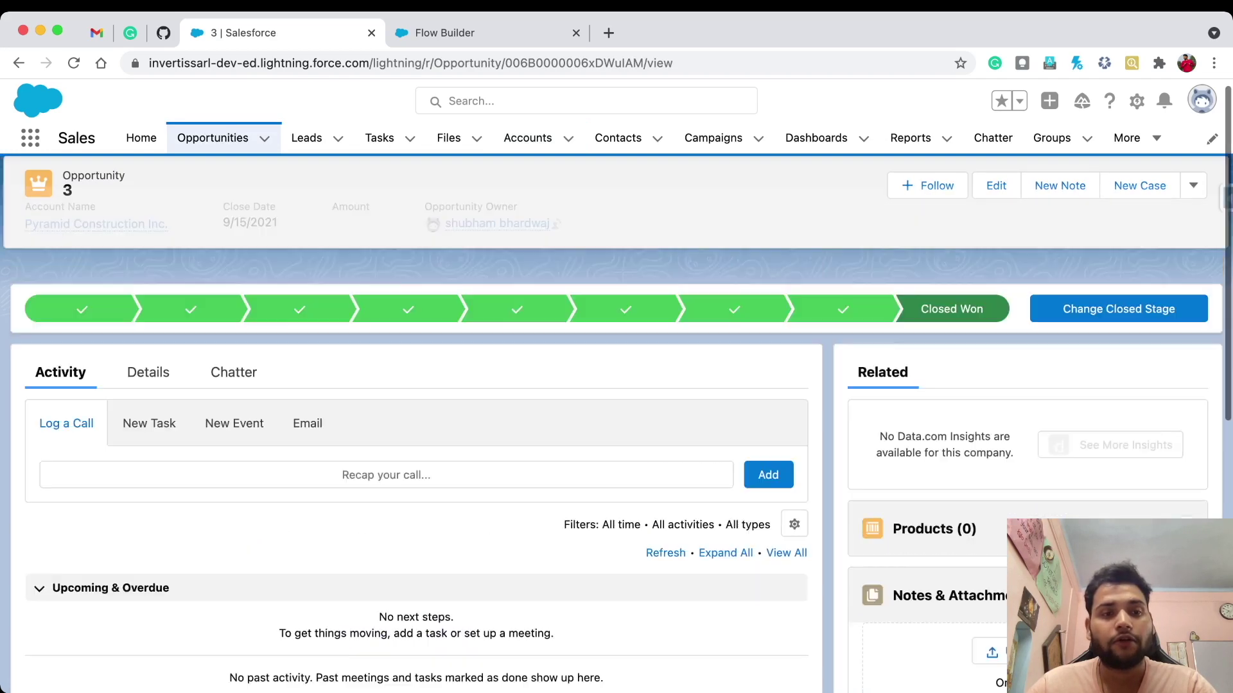
left_click(145, 383)
left_click(734, 319)
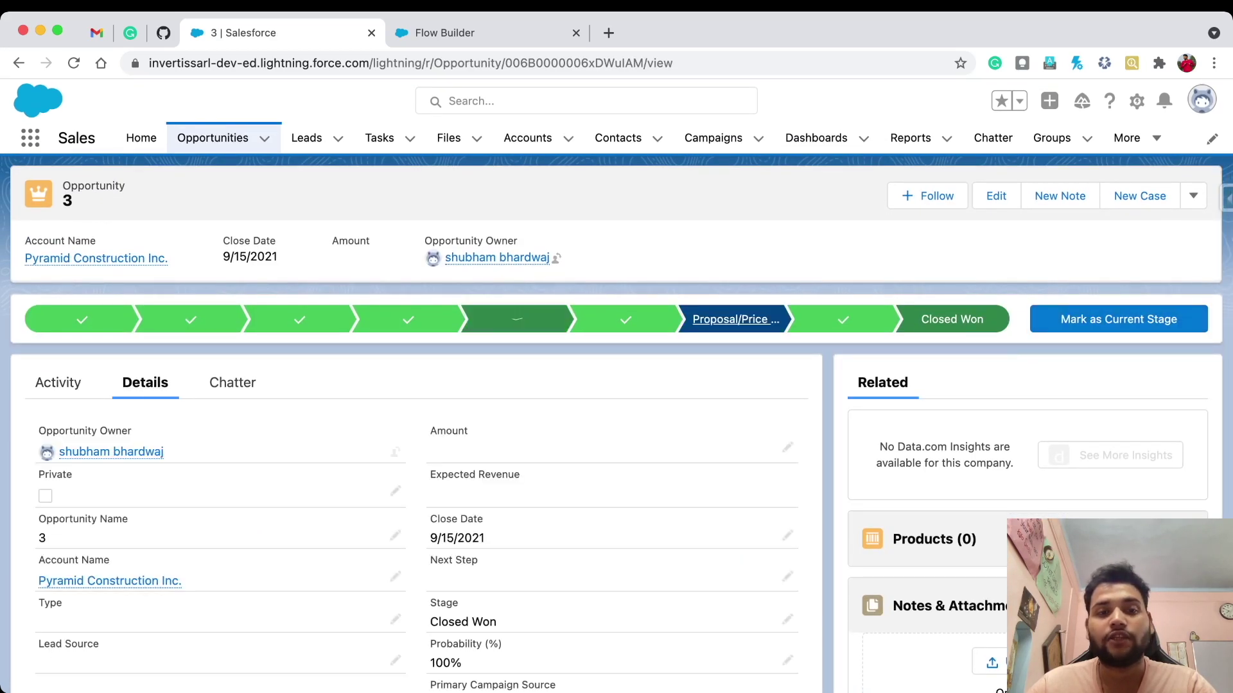
left_click(517, 319)
left_click(1118, 319)
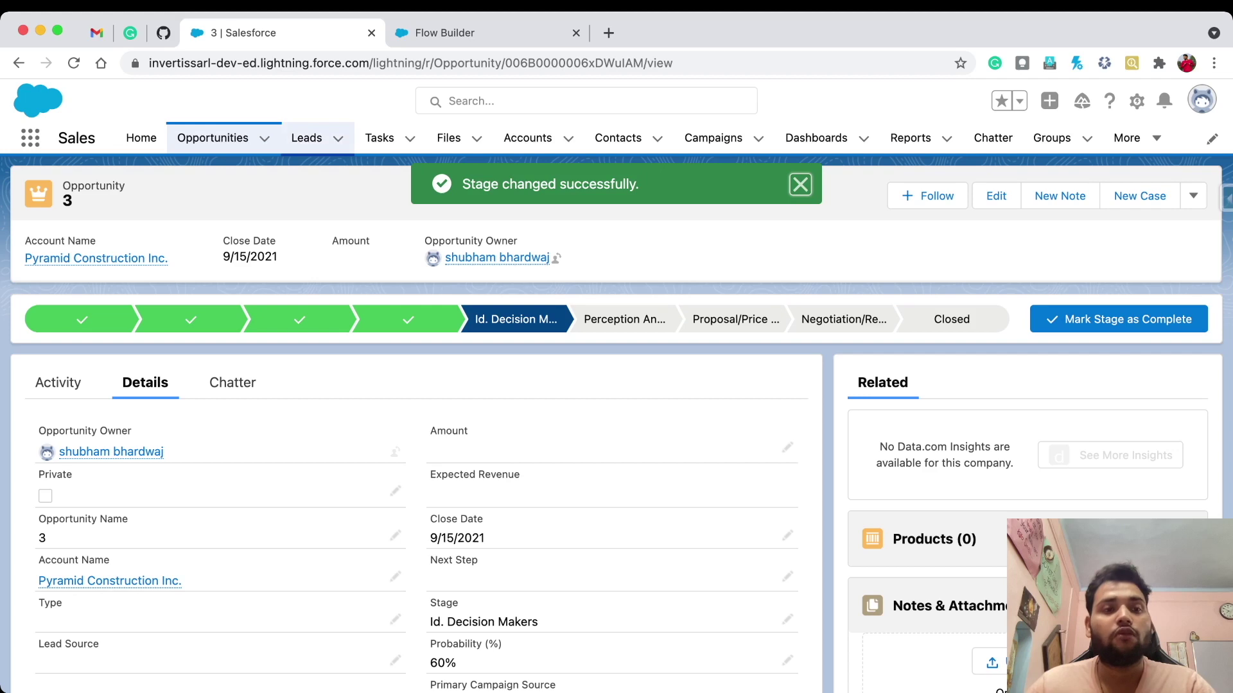
Step: Return to the parent account, set its Rating to Warm, save the record, and check whether No of Opps counts the reopened opportunity
left_click(97, 258)
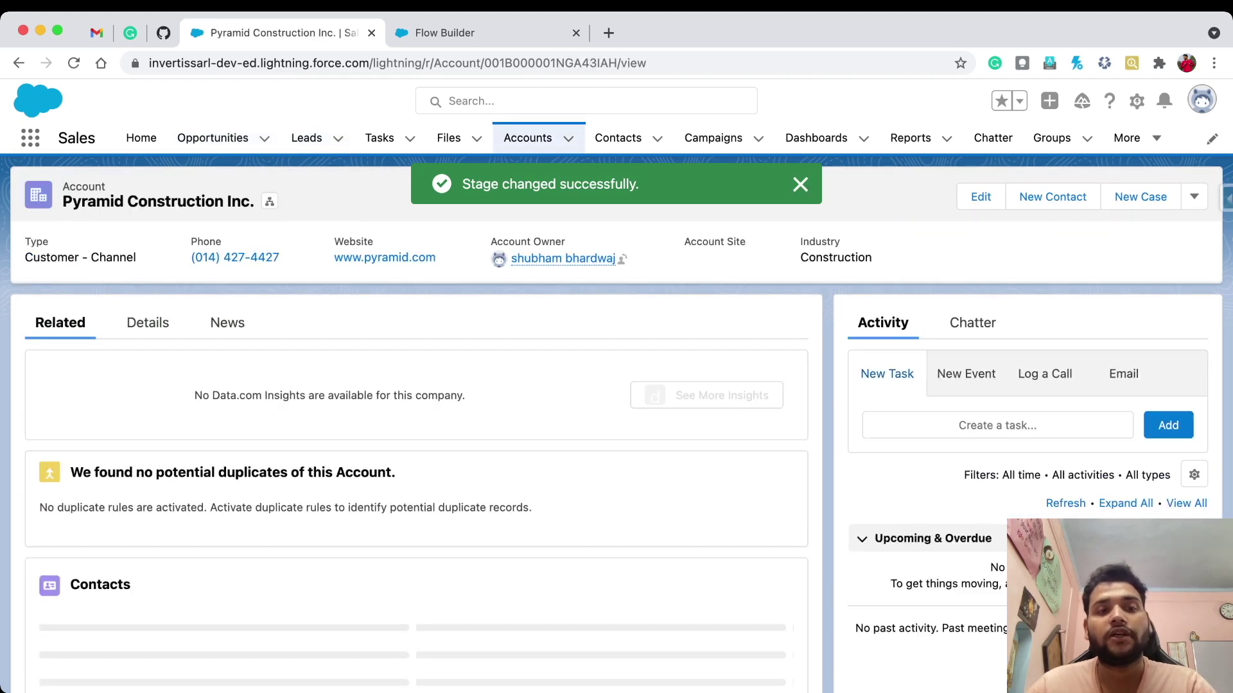
left_click(145, 323)
scroll(411, 449, "down", 4)
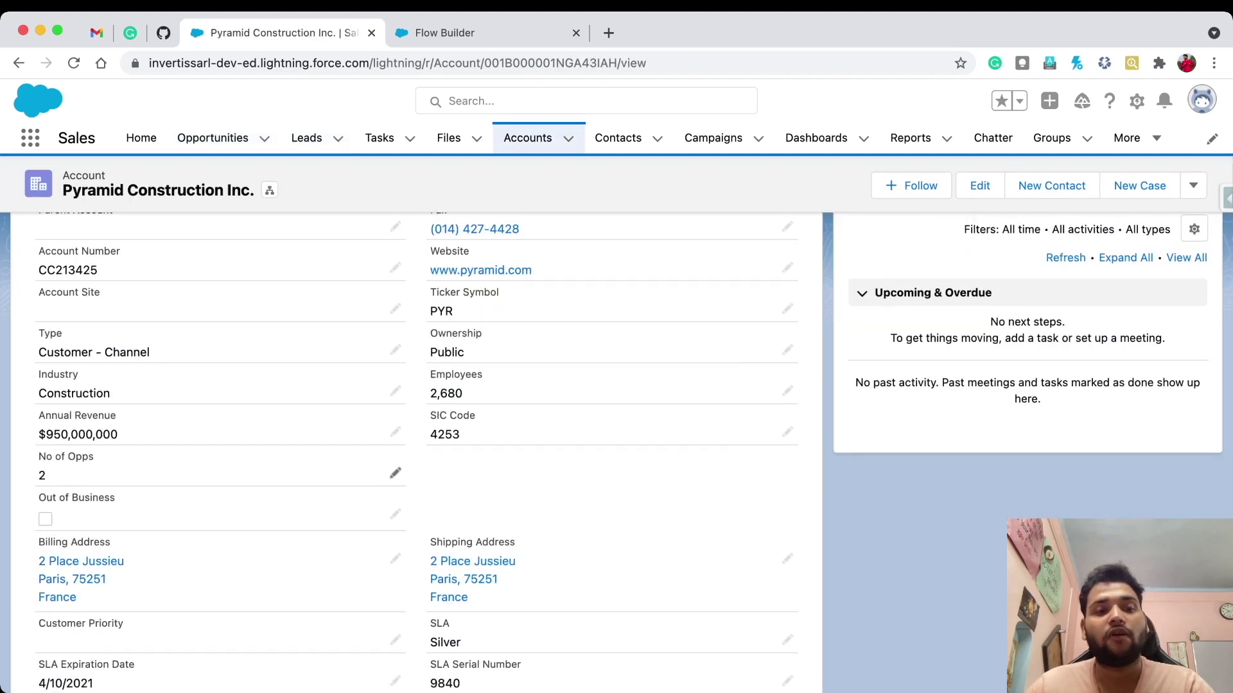
left_click(395, 474)
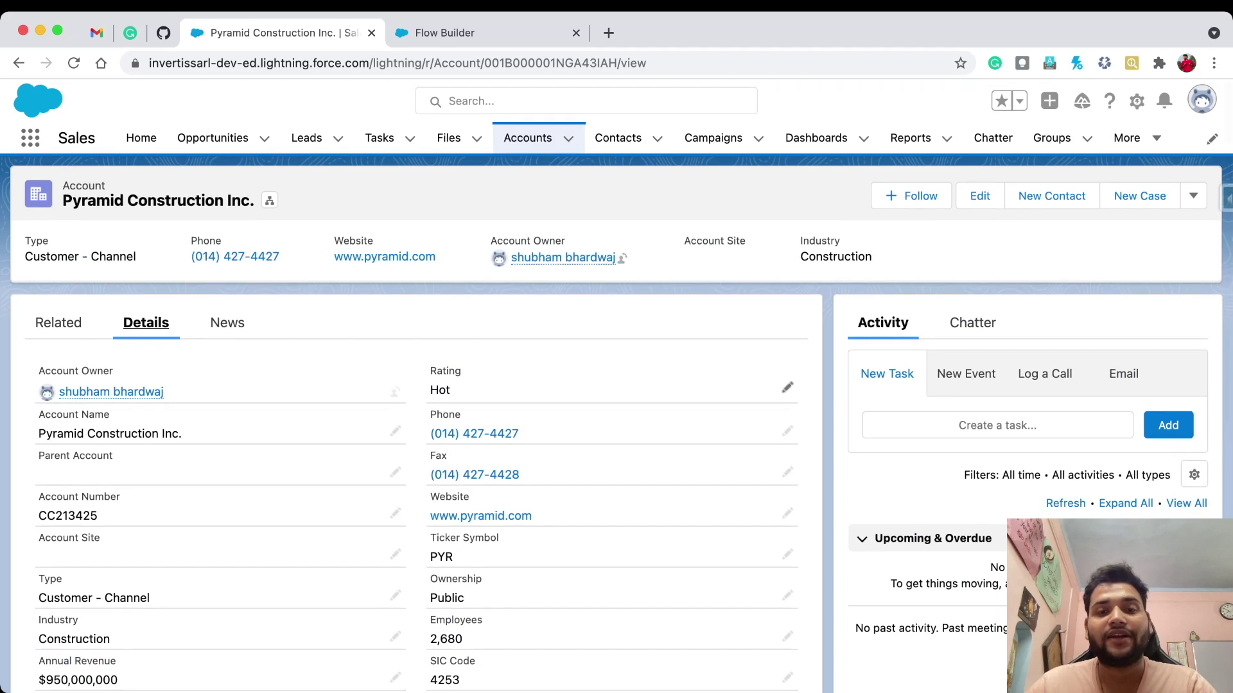
left_click(608, 409)
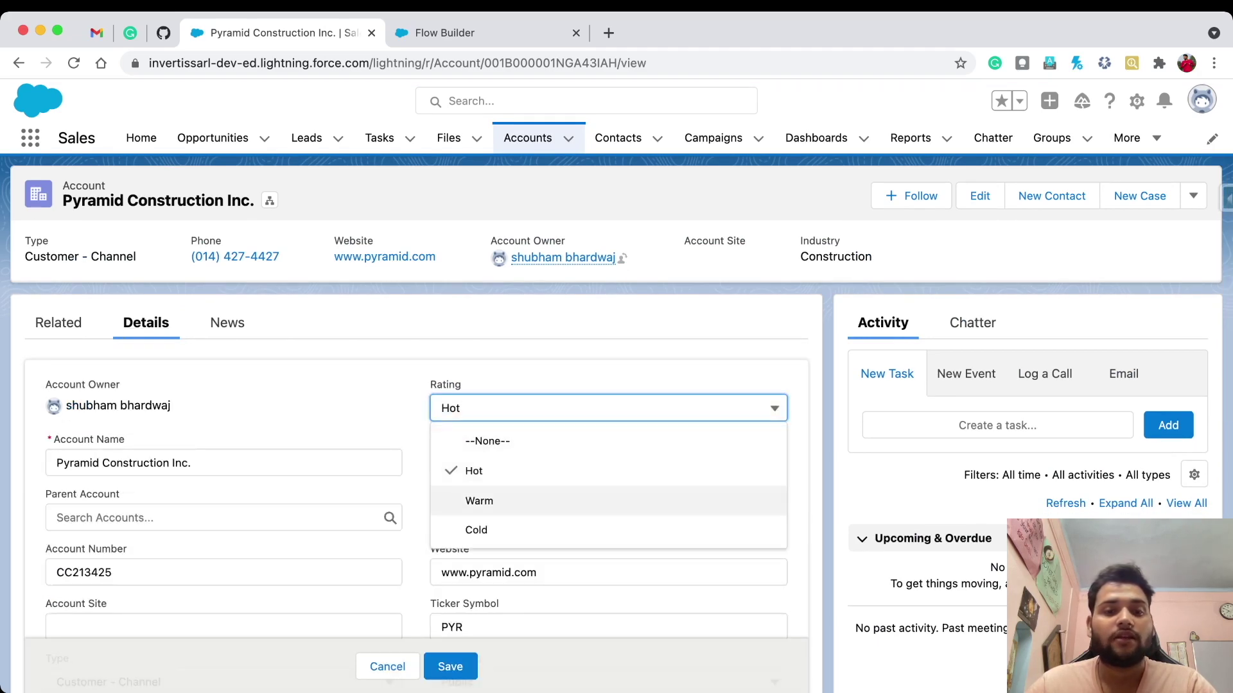
left_click(479, 500)
left_click(450, 666)
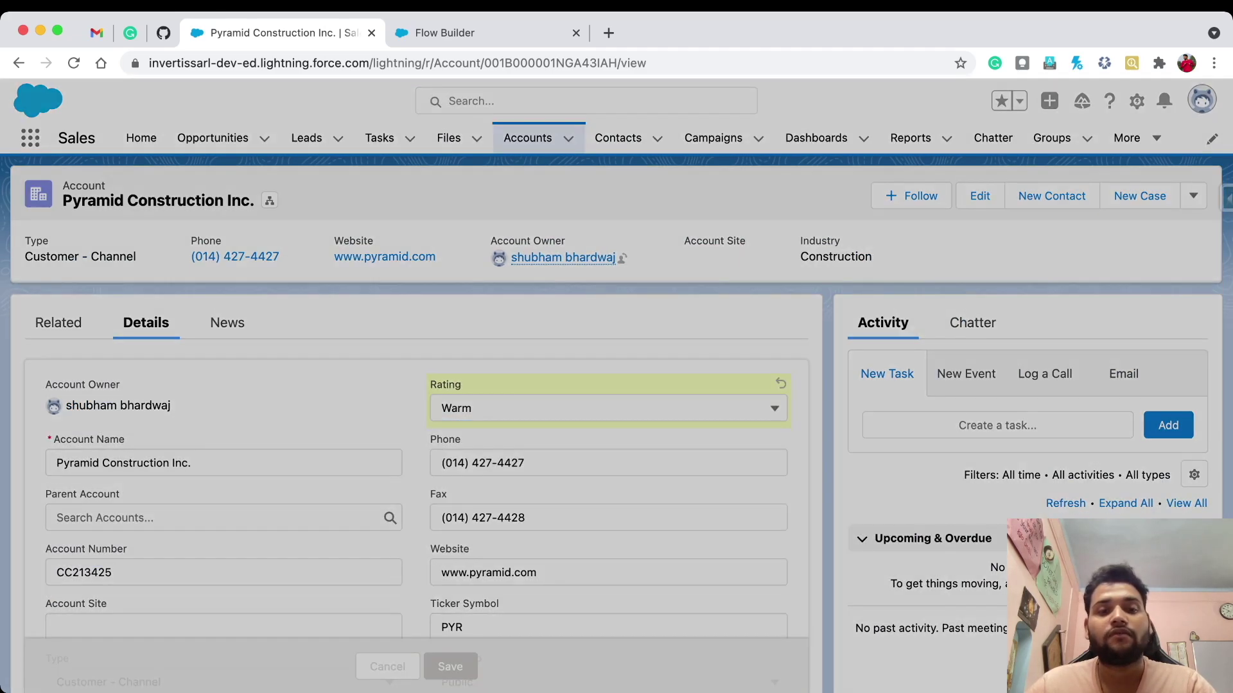
scroll(417, 450, "down", 5)
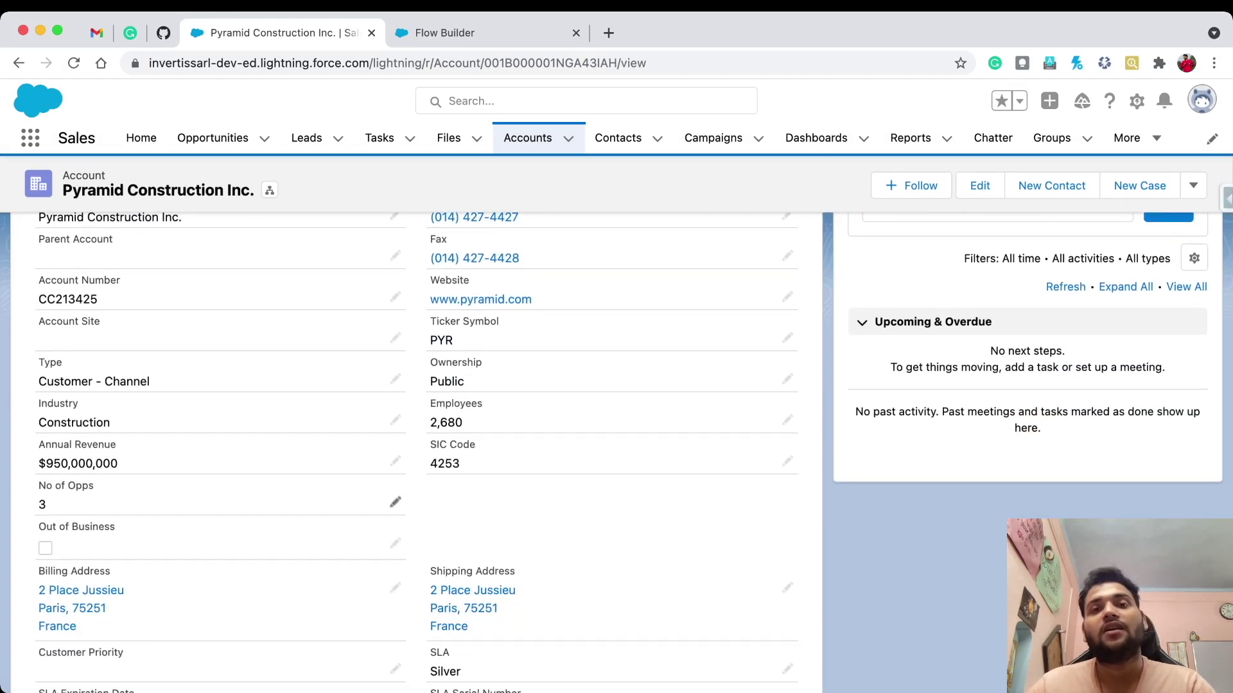
Step: In Flow Builder, review the get Count assignment's variable, operator and value, and close its settings
left_click(450, 33)
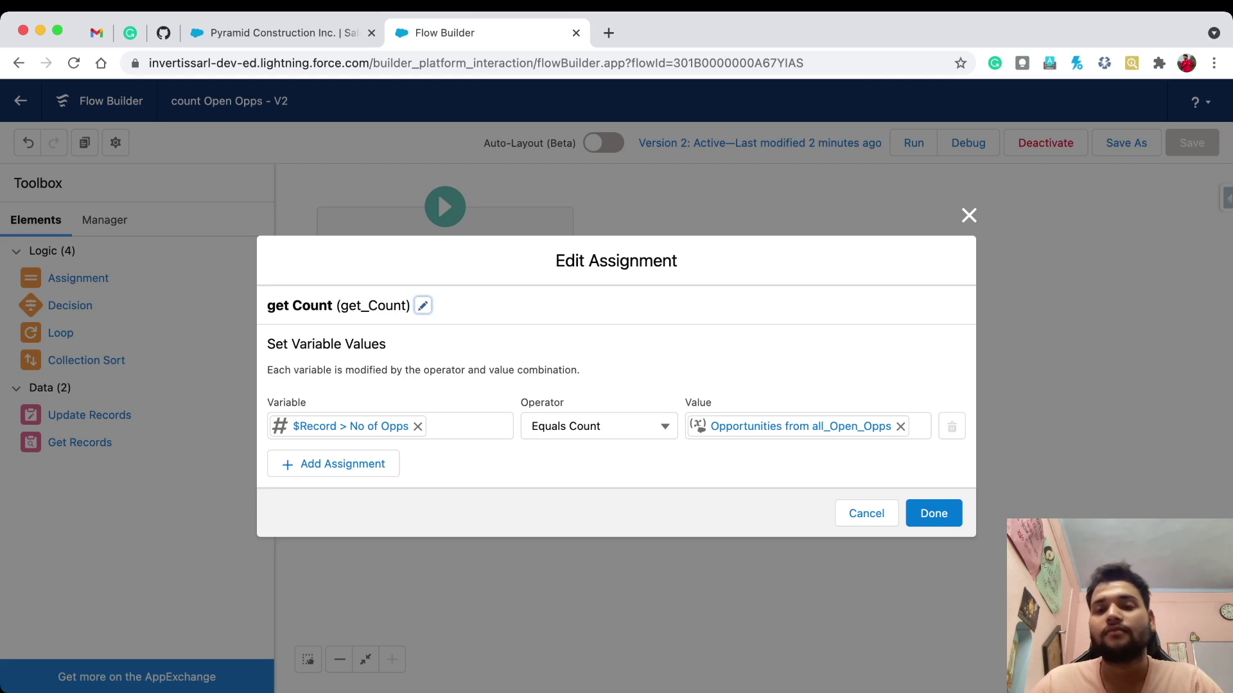
left_click(933, 513)
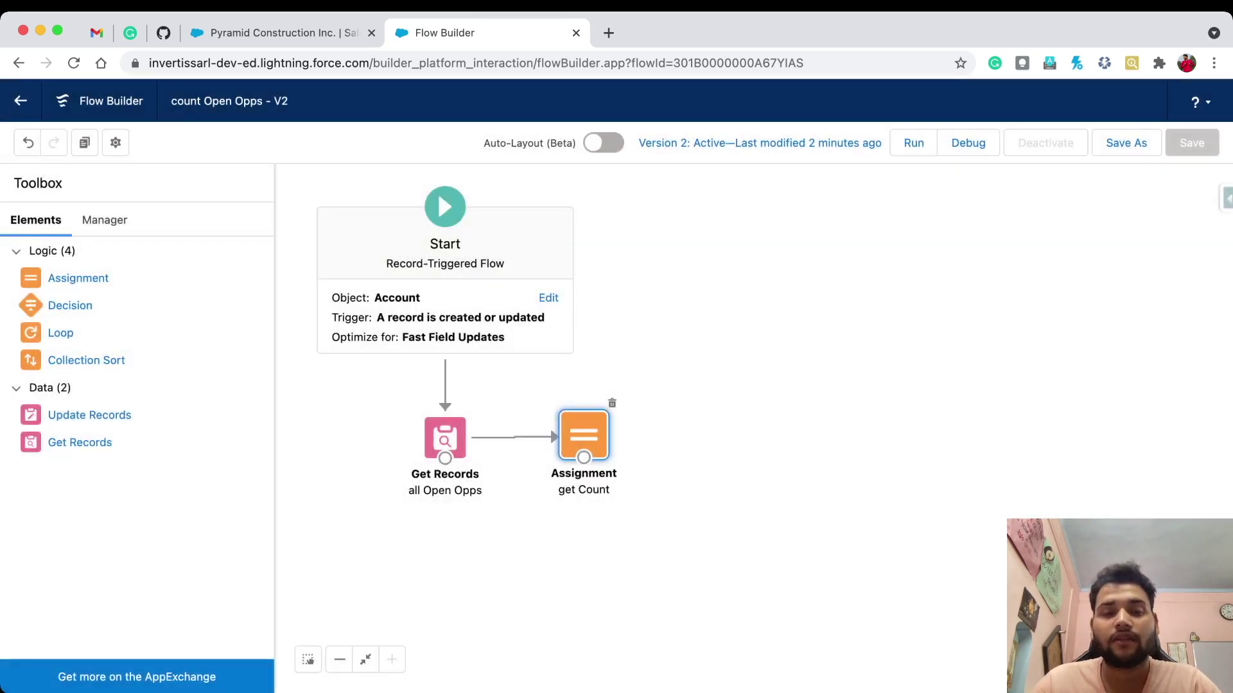